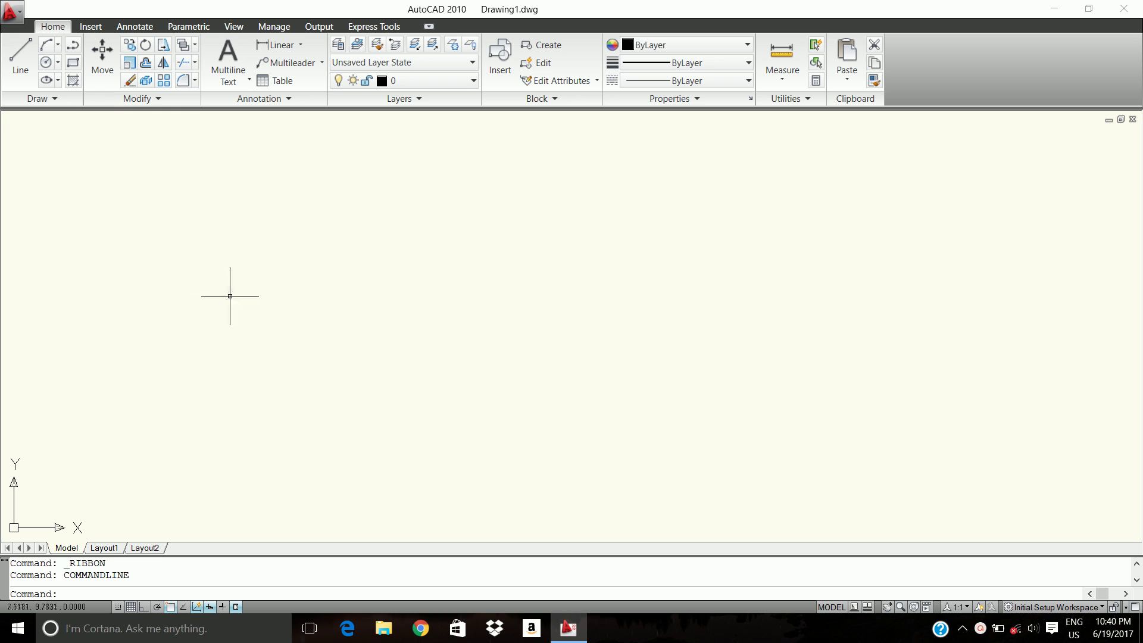
Step: Draw a rectangle 7 units wide and 8 units high in the empty drawing
{"action": "left_click", "coordinate": [72, 67]}
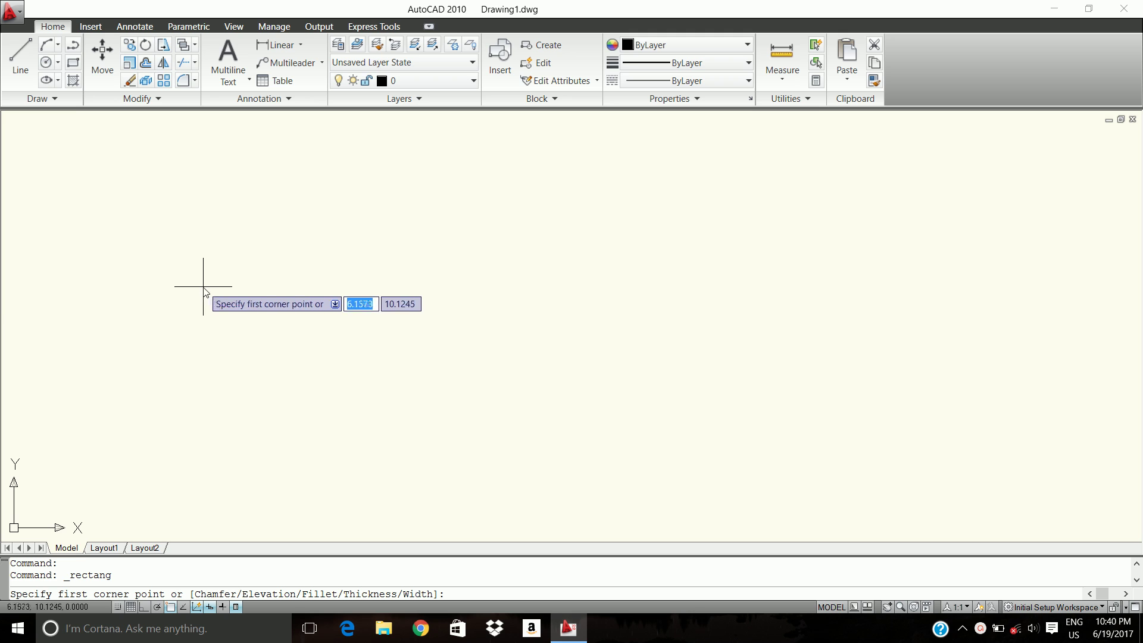
{"action": "left_click", "coordinate": [222, 408]}
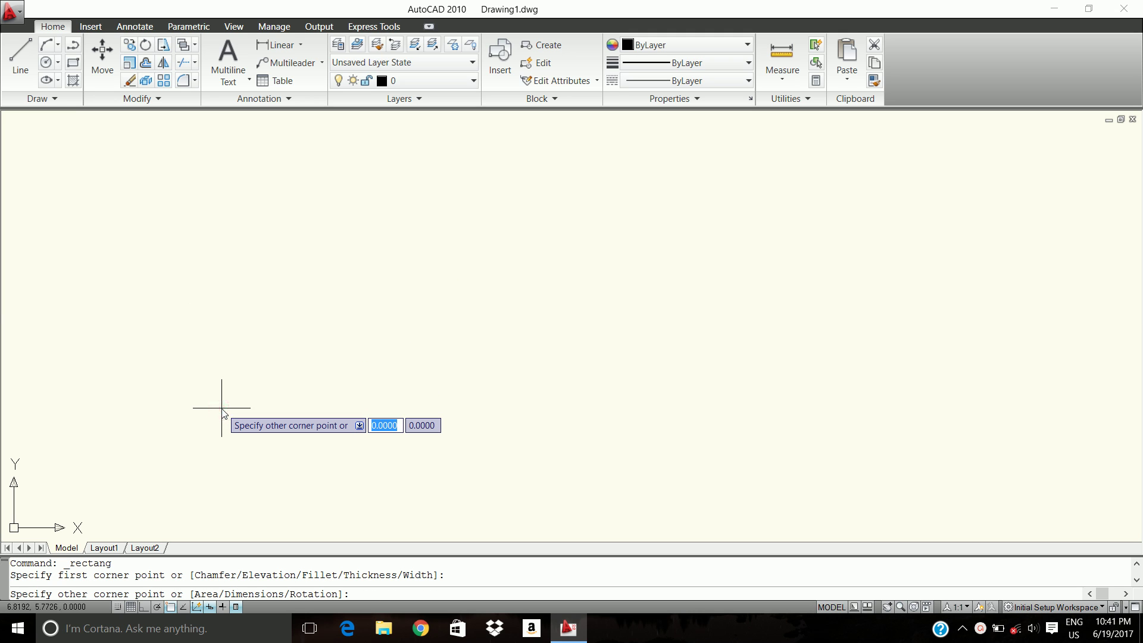
{"action": "type", "text": "7"}
{"action": "key", "text": "Tab"}
{"action": "type", "text": "8"}
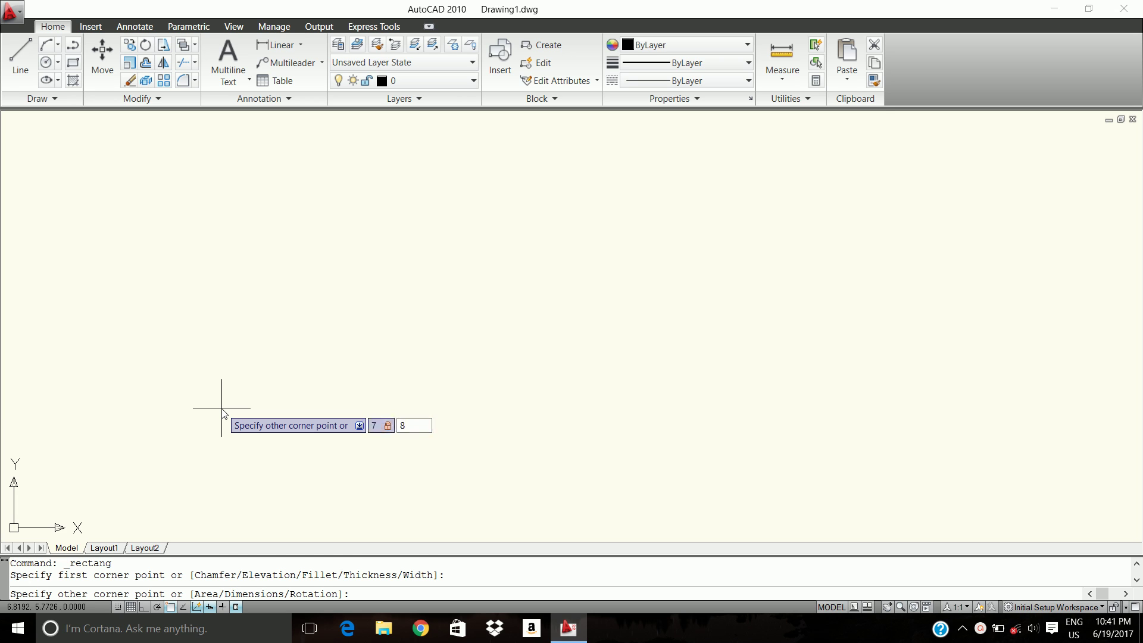
{"action": "key", "text": "Return"}
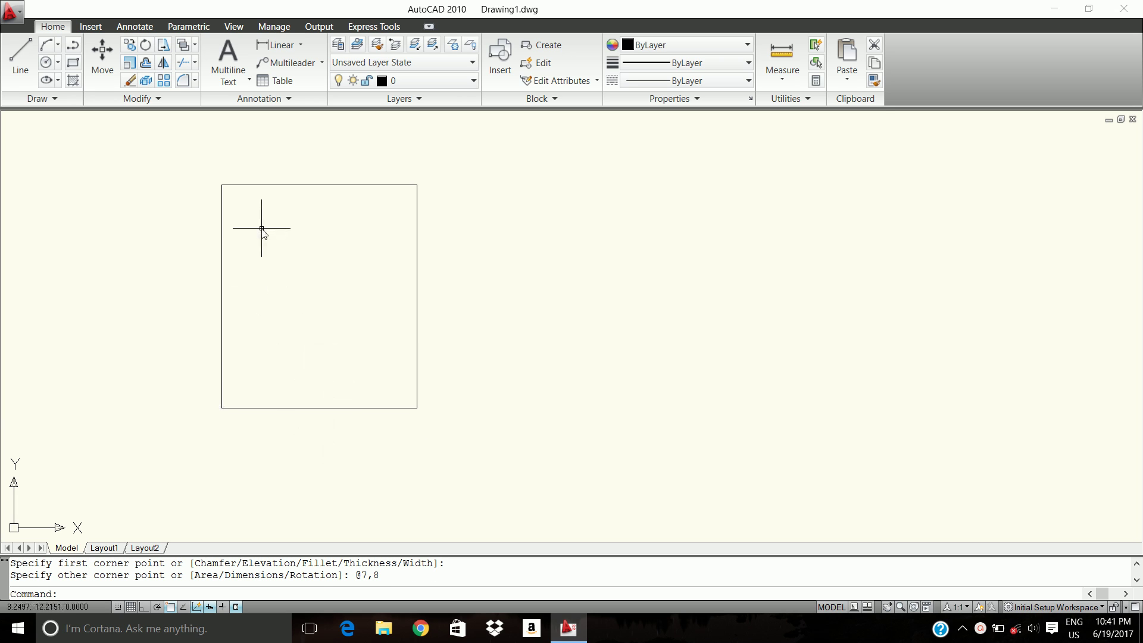
Step: Copy the rectangle horizontally to the right by about 14.29 units, using its lower-right corner as the base point
{"action": "type", "text": "copy"}
{"action": "key", "text": "Return"}
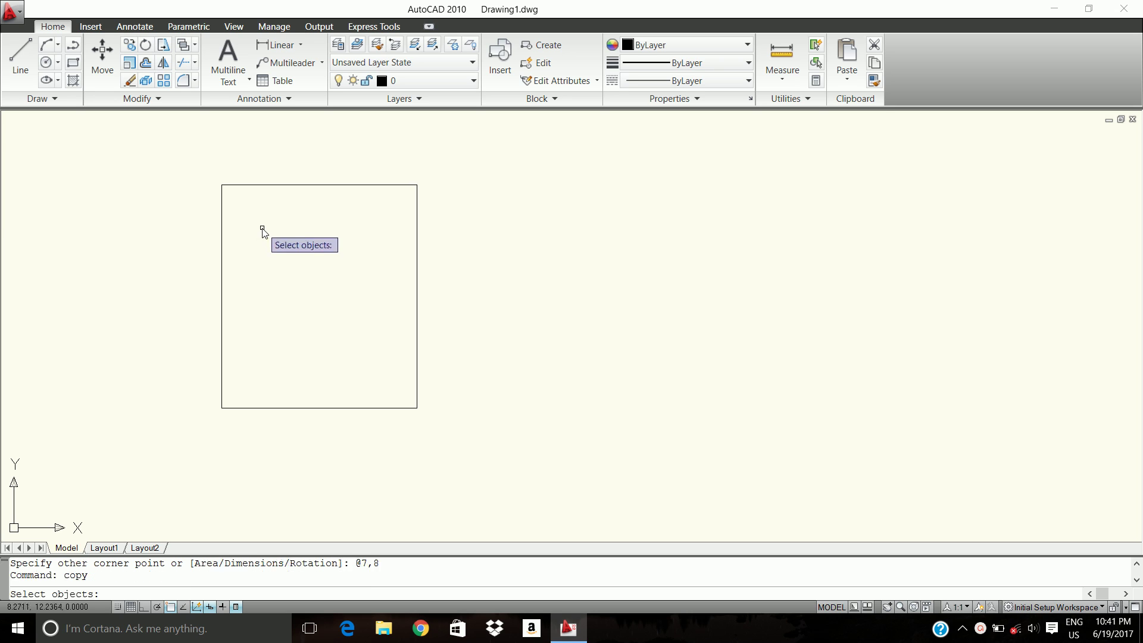
{"action": "left_click", "coordinate": [296, 186]}
{"action": "key", "text": "Return"}
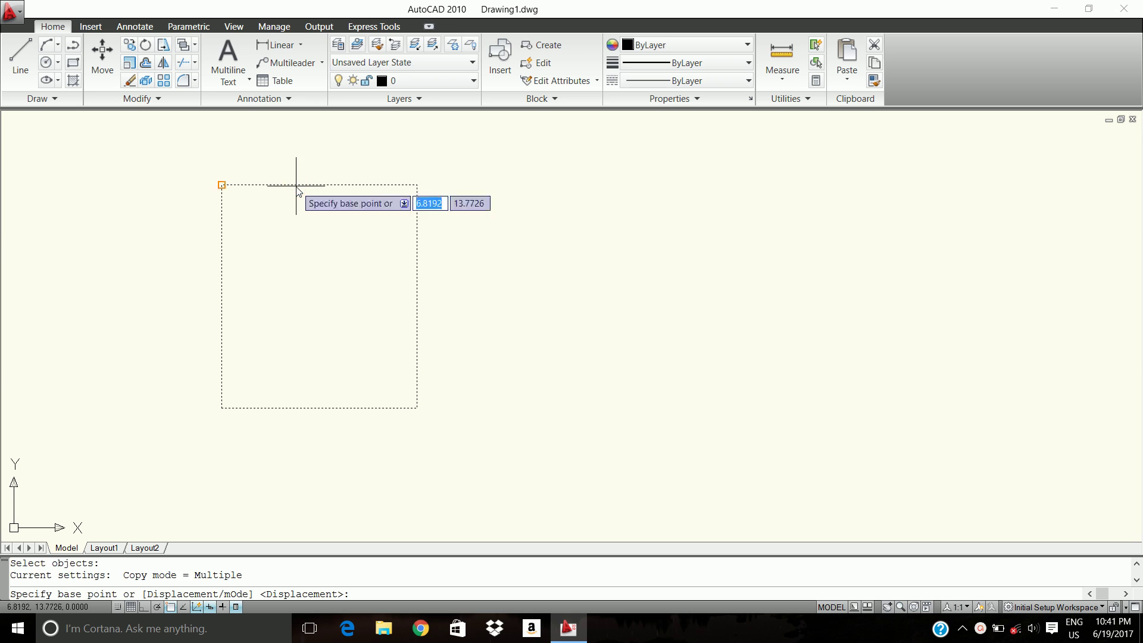
{"action": "left_click", "coordinate": [417, 409]}
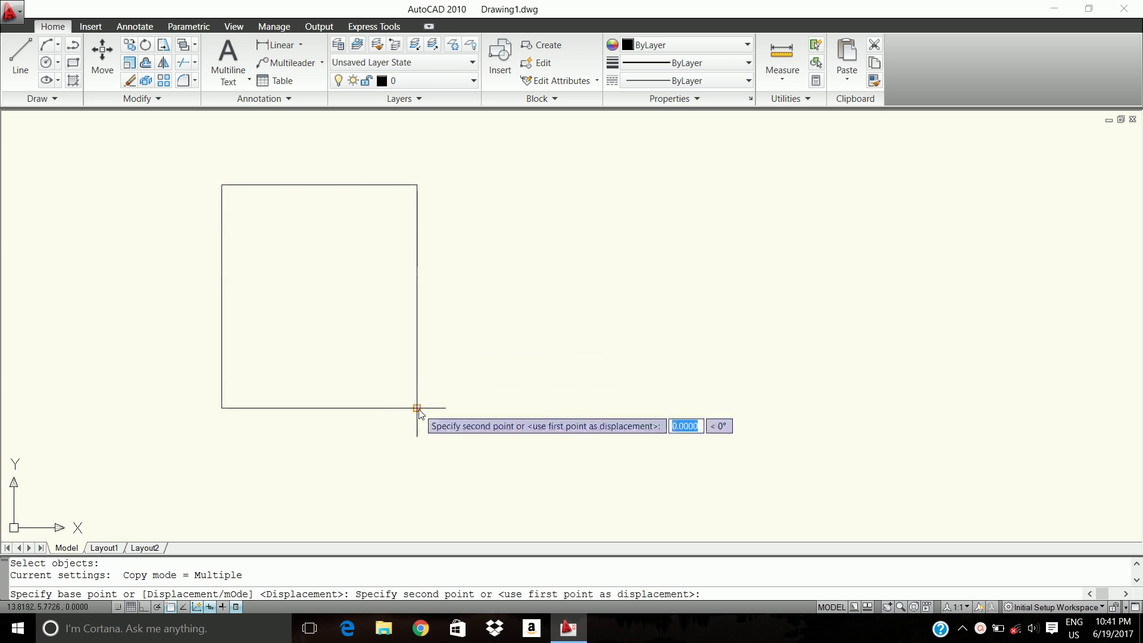
{"action": "left_click", "coordinate": [815, 408]}
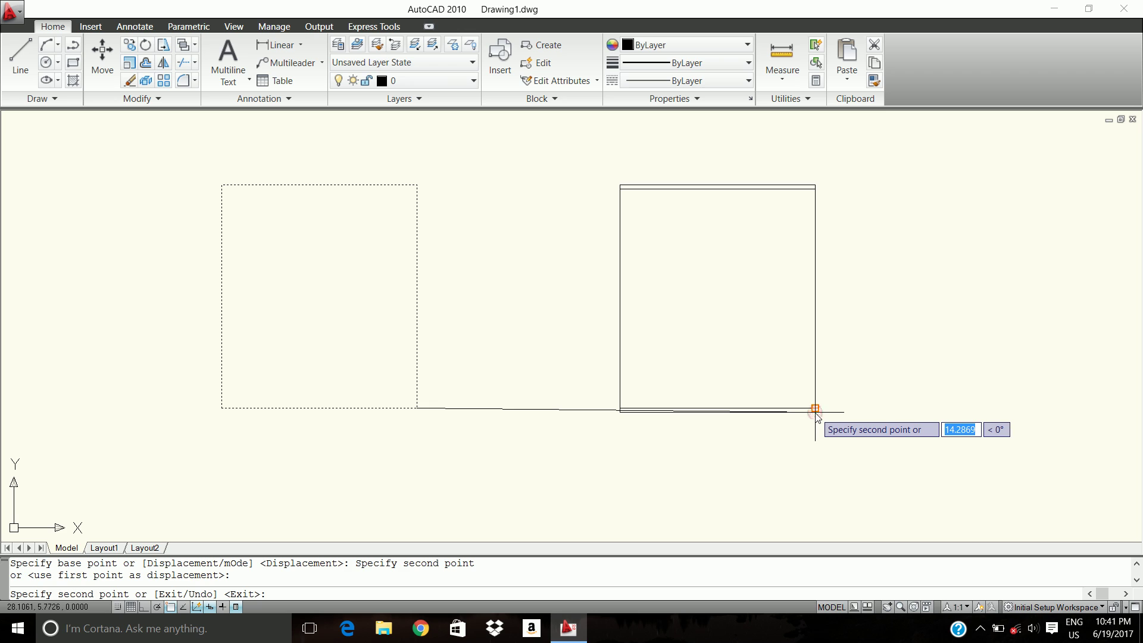
{"action": "key", "text": "Return"}
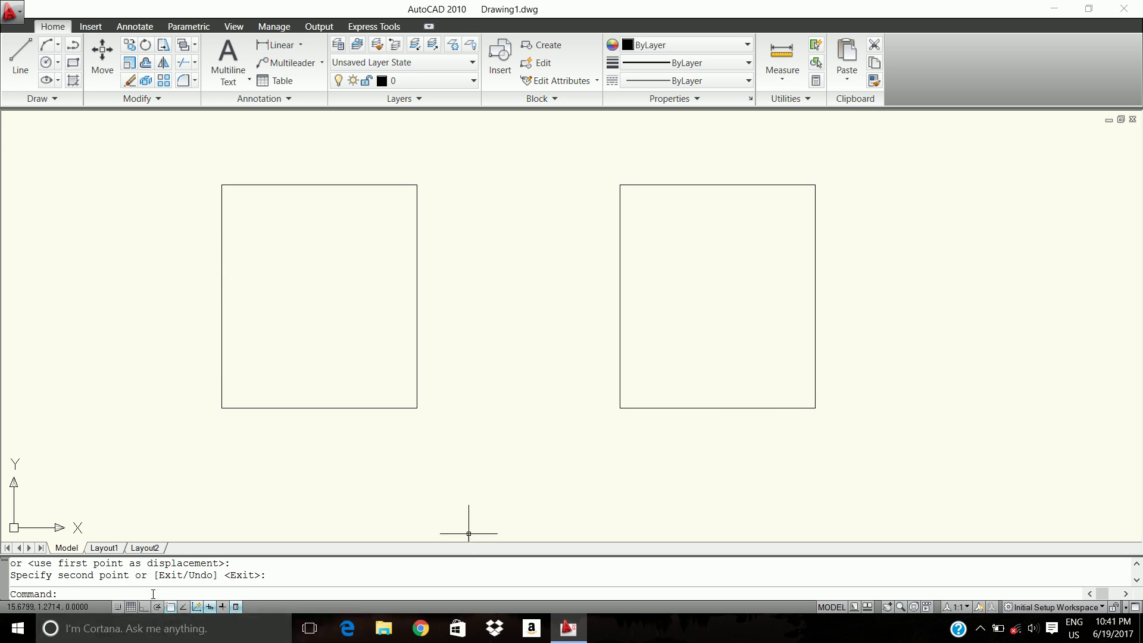
Step: Set the dimension text height variable DIMTXT to 1
{"action": "type", "text": "dimtxt"}
{"action": "key", "text": "Return"}
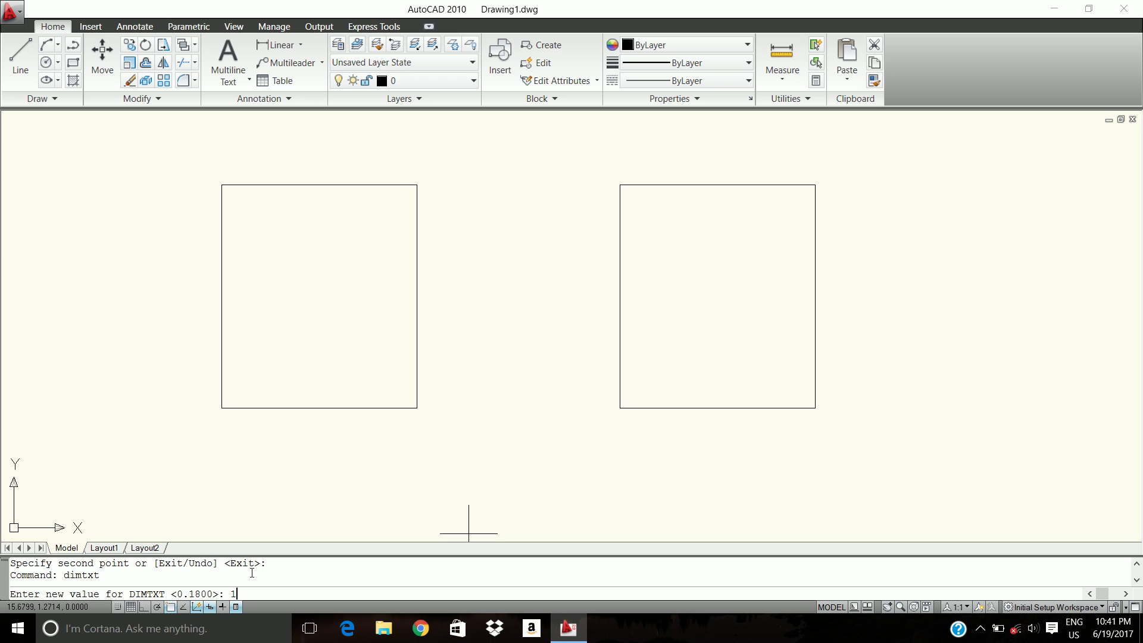
{"action": "key", "text": "Return"}
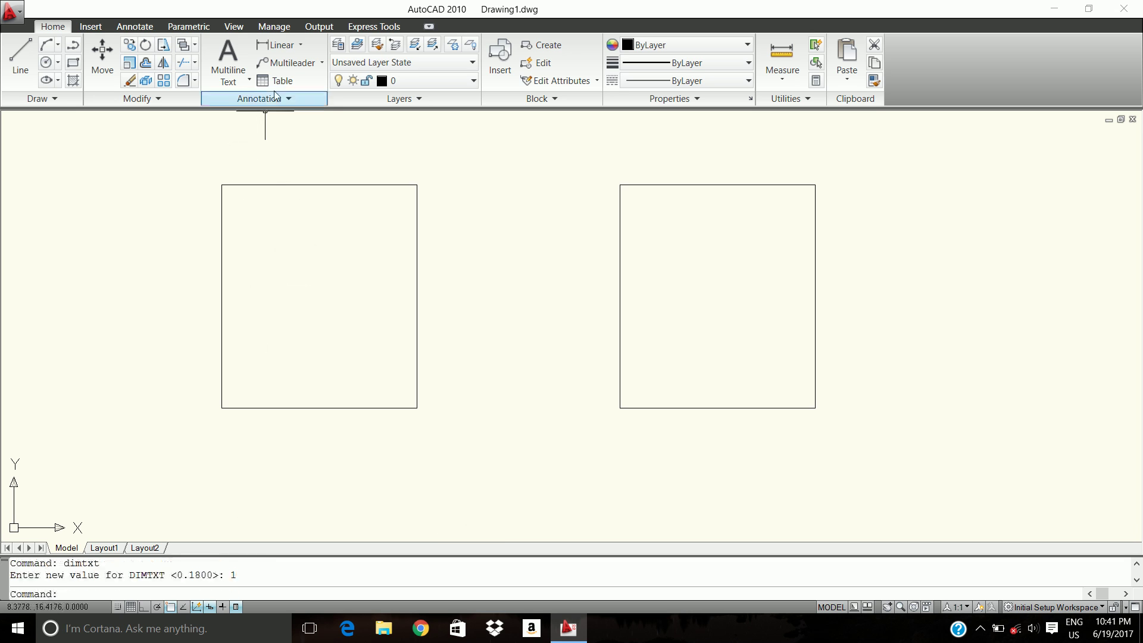
Step: Add a linear dimension to the bottom edge of the right rectangle, placed below it
{"action": "left_click", "coordinate": [278, 45]}
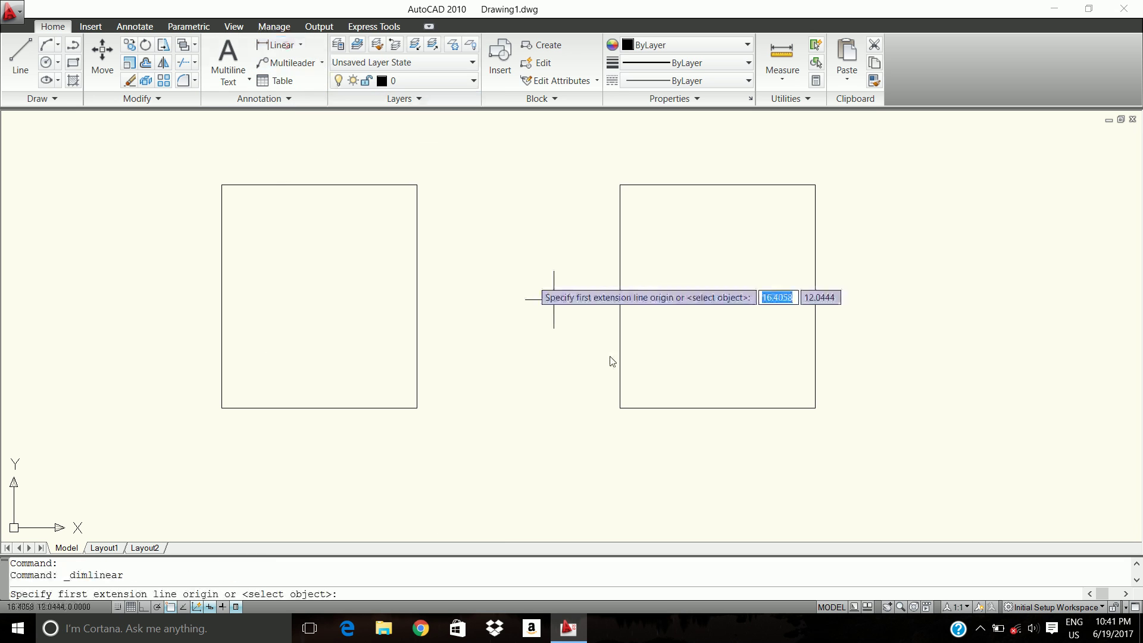
{"action": "left_click", "coordinate": [620, 408]}
{"action": "left_click", "coordinate": [816, 408]}
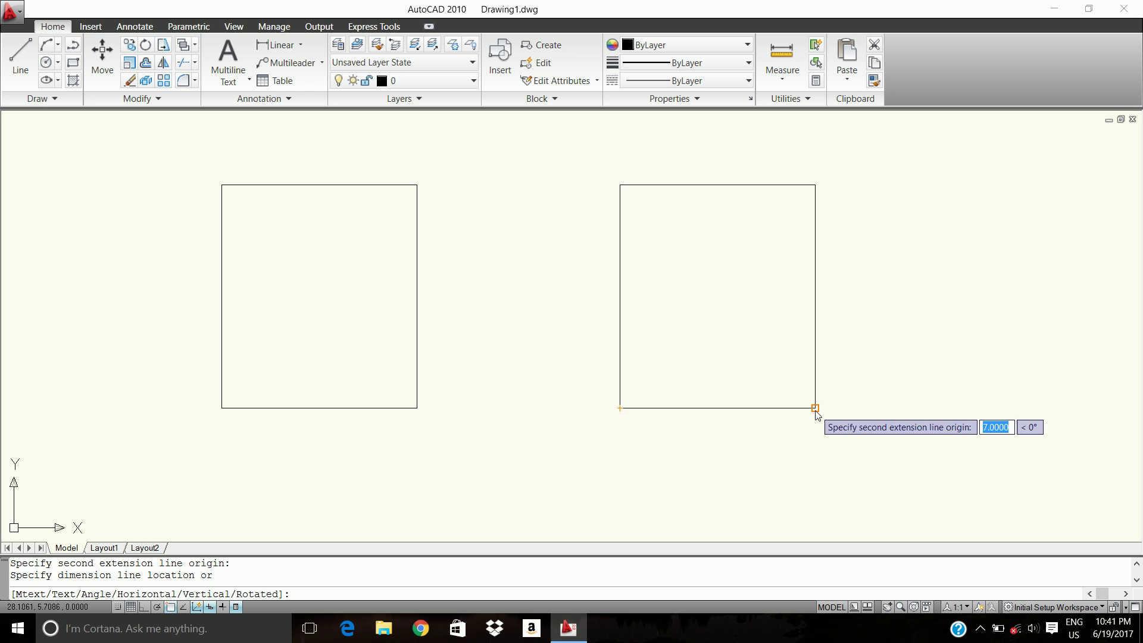
{"action": "left_click", "coordinate": [816, 461]}
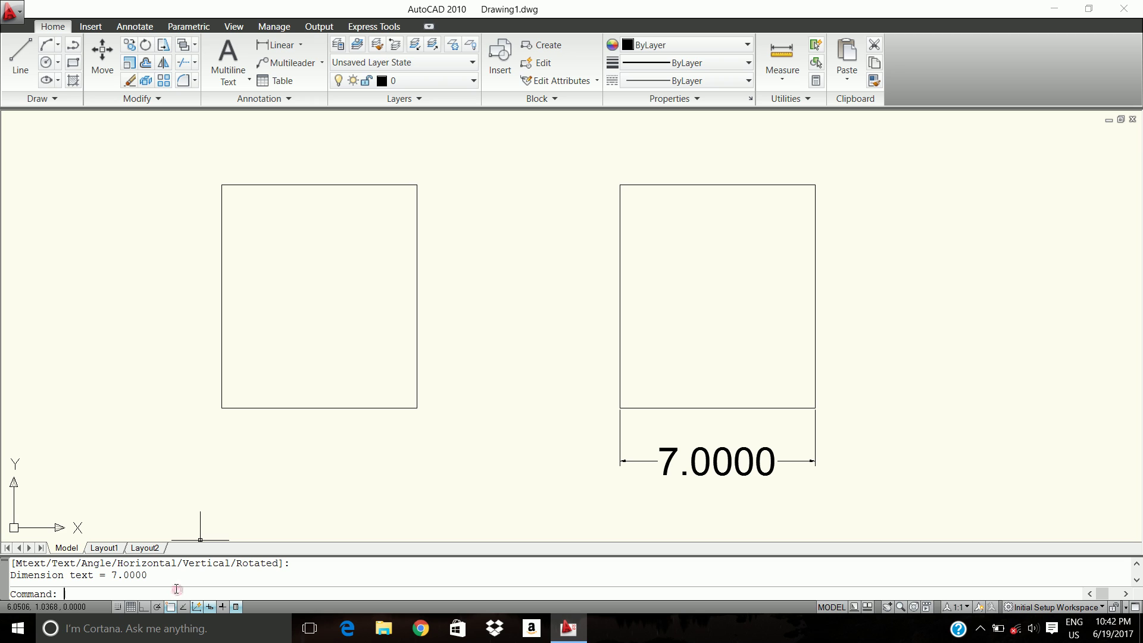
Step: Set the dimension text height variable DIMTXT to .18
{"action": "type", "text": "DIMTXT"}
{"action": "key", "text": "Return"}
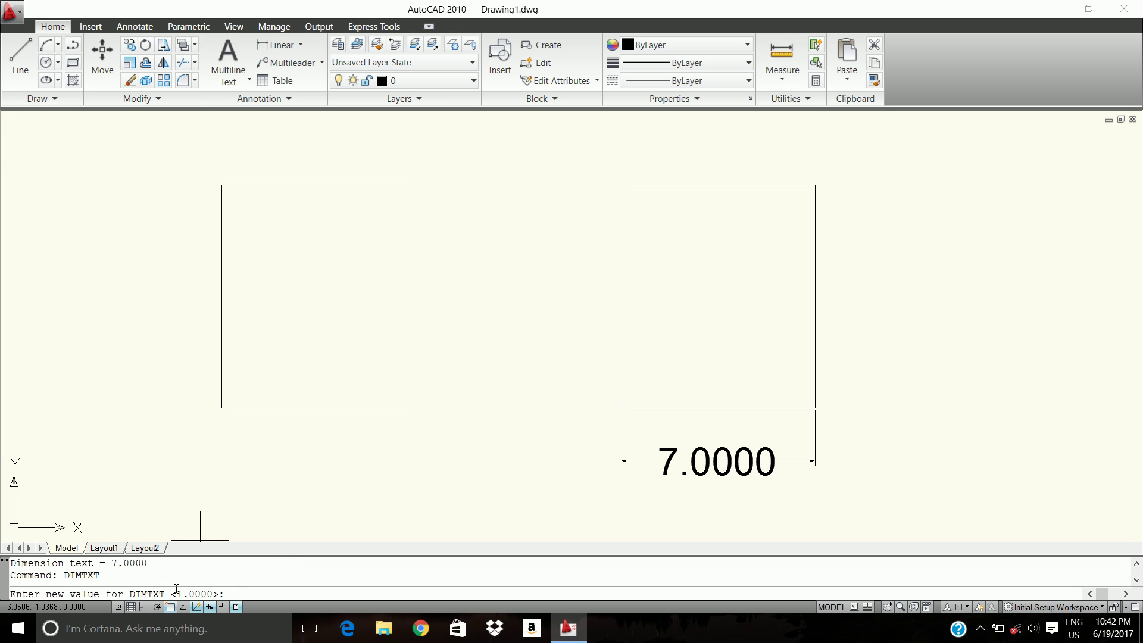
{"action": "type", "text": ".18"}
{"action": "key", "text": "Return"}
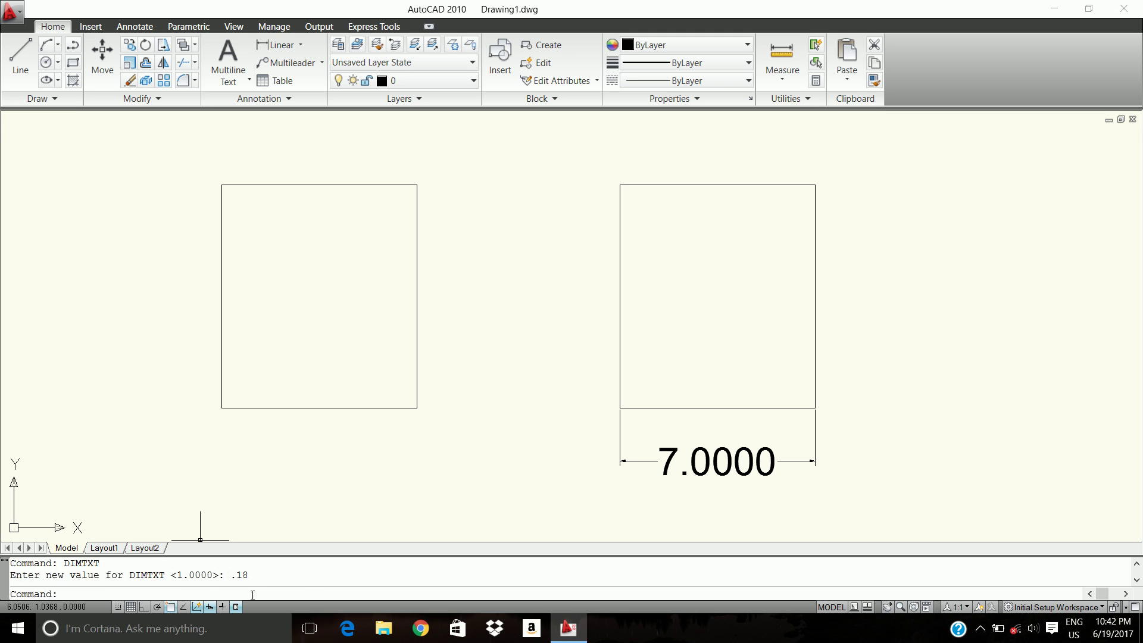
Step: Add a linear dimension to the bottom edge of the left rectangle, placed about 1.4 units below it
{"action": "left_click", "coordinate": [271, 45]}
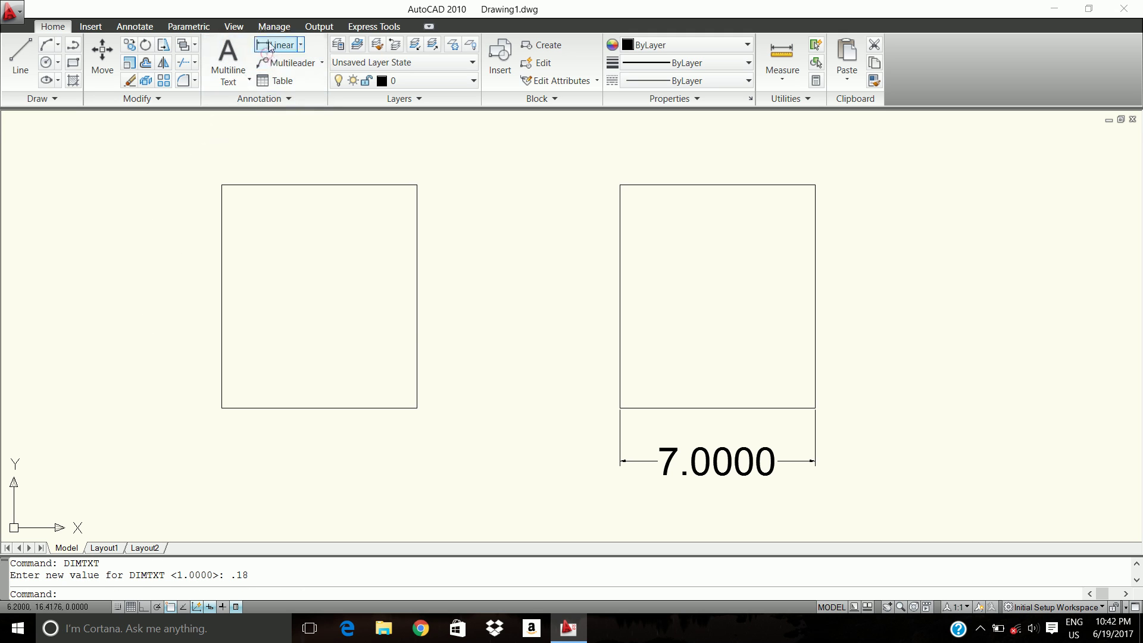
{"action": "left_click", "coordinate": [222, 408]}
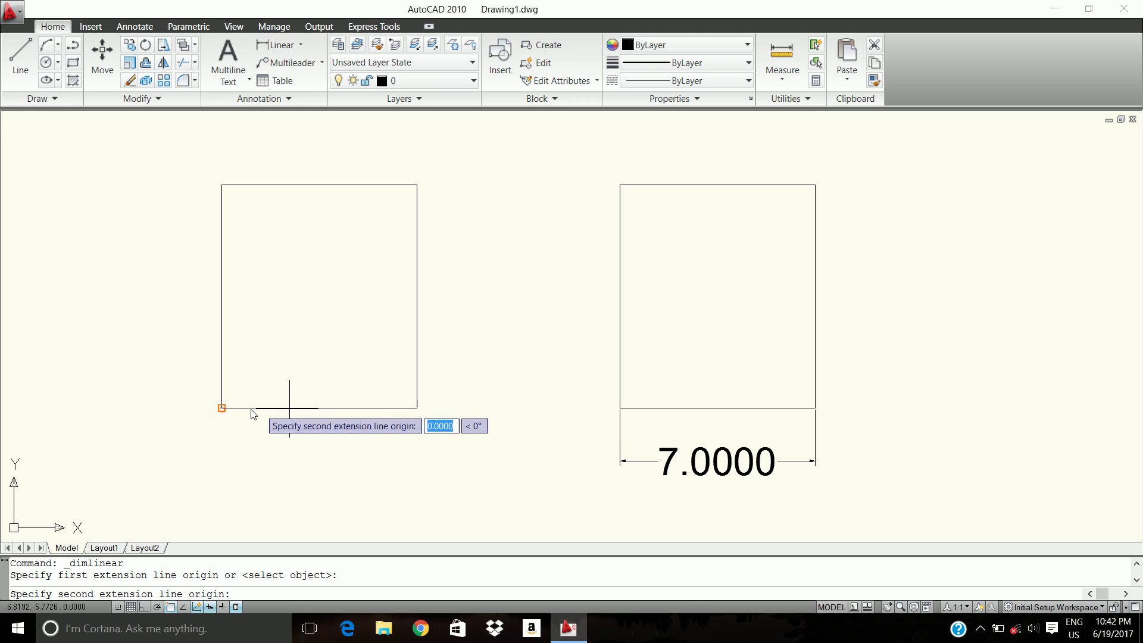
{"action": "left_click", "coordinate": [418, 408]}
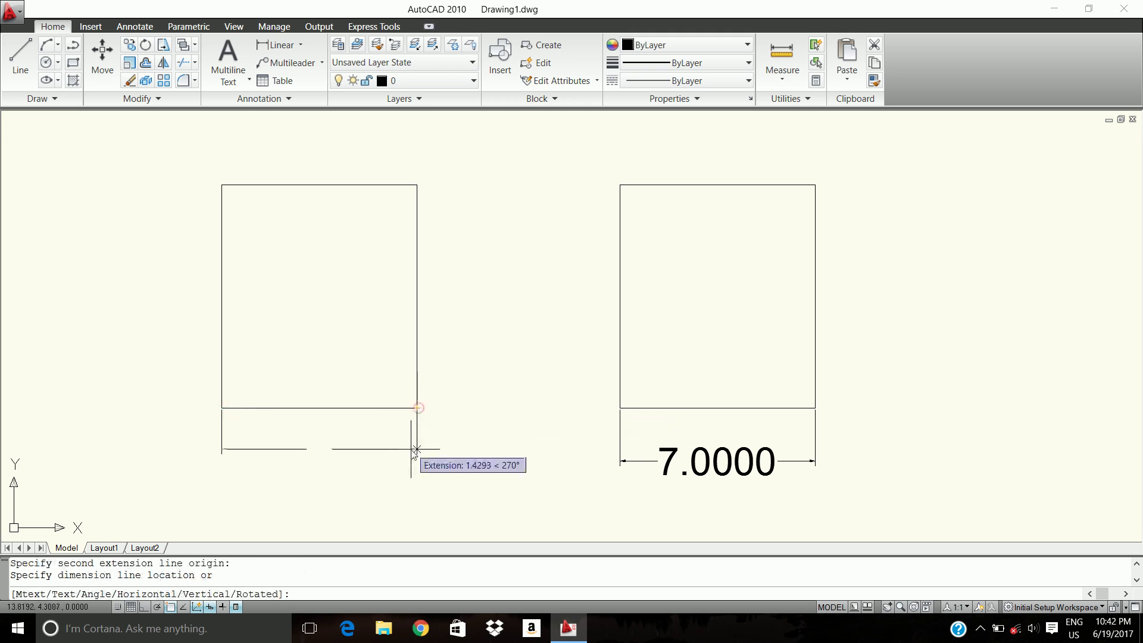
{"action": "left_click", "coordinate": [417, 449]}
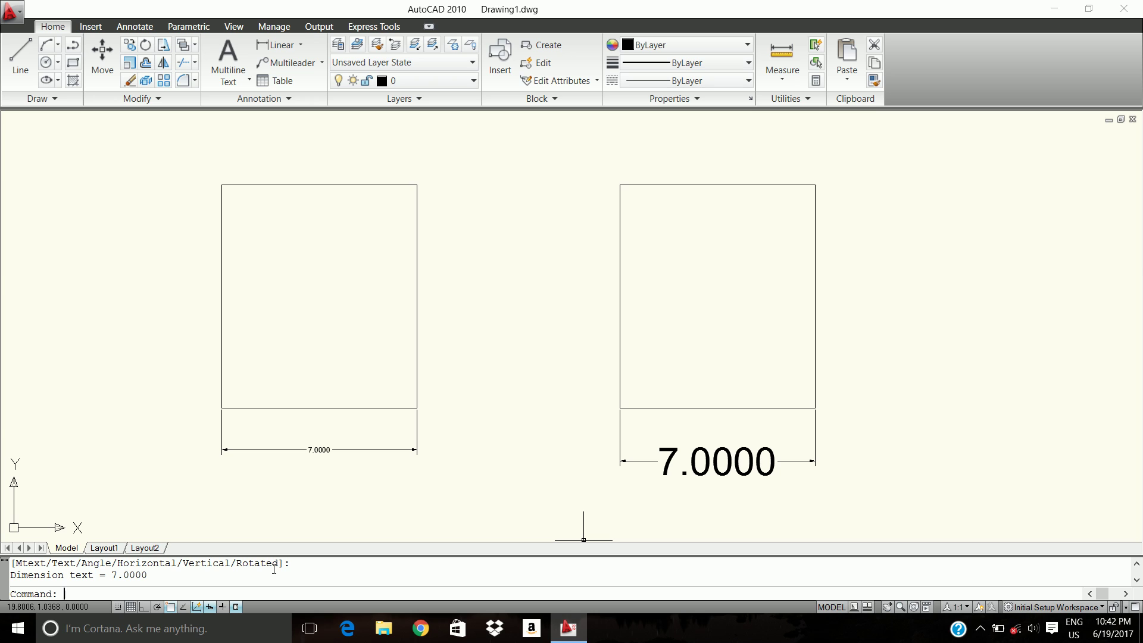
Step: Set the dimension arrow size variable DIMASZ to .6
{"action": "type", "text": "dimasz"}
{"action": "key", "text": "Return"}
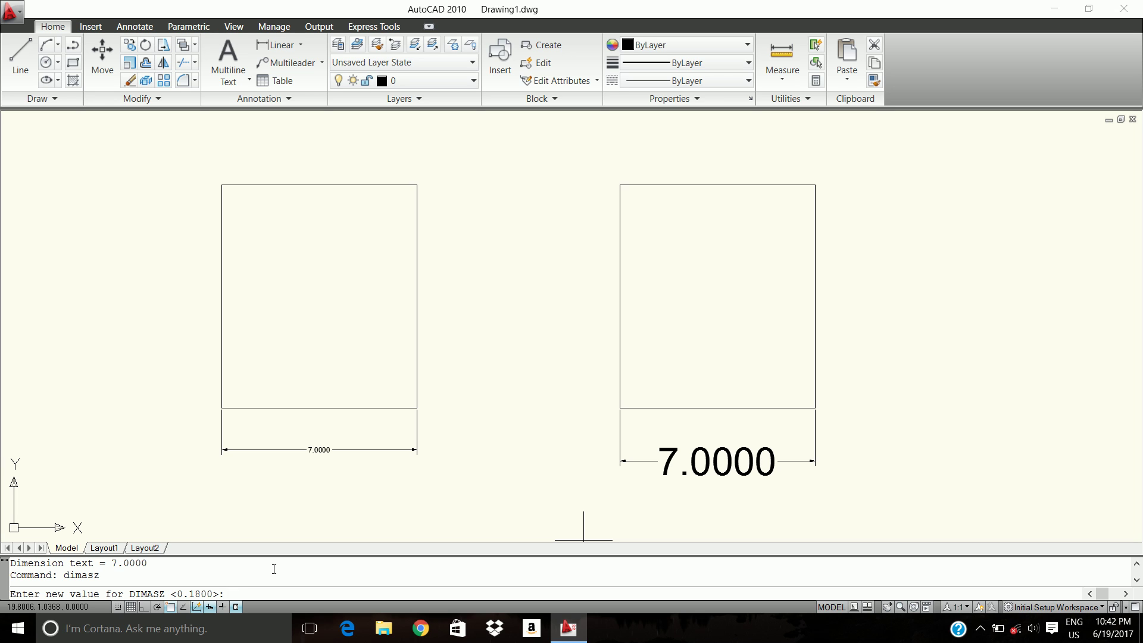
{"action": "type", "text": "6"}
{"action": "key", "text": "Return"}
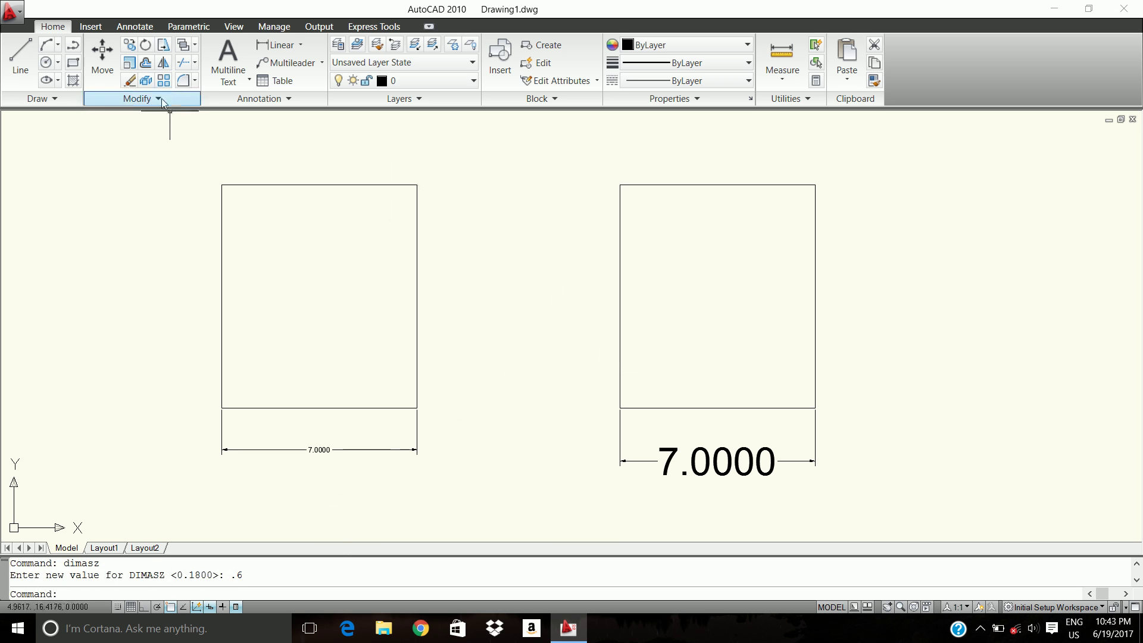
Step: Add a second linear dimension to the bottom edge of the right rectangle, placed below the existing dimension
{"action": "left_click", "coordinate": [271, 46]}
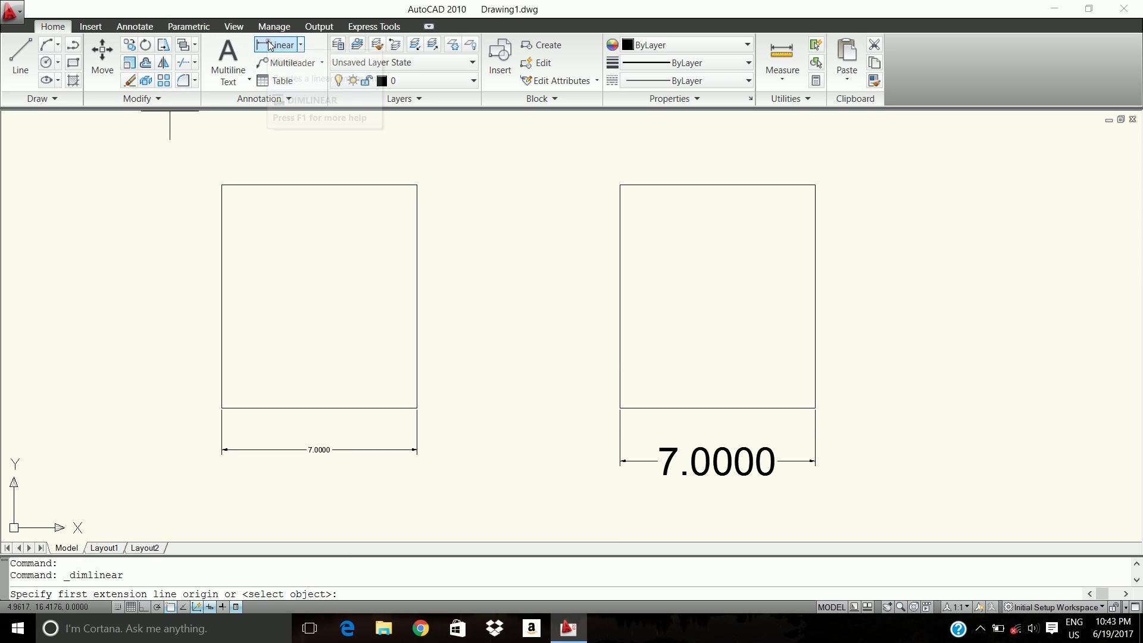
{"action": "left_click", "coordinate": [620, 410]}
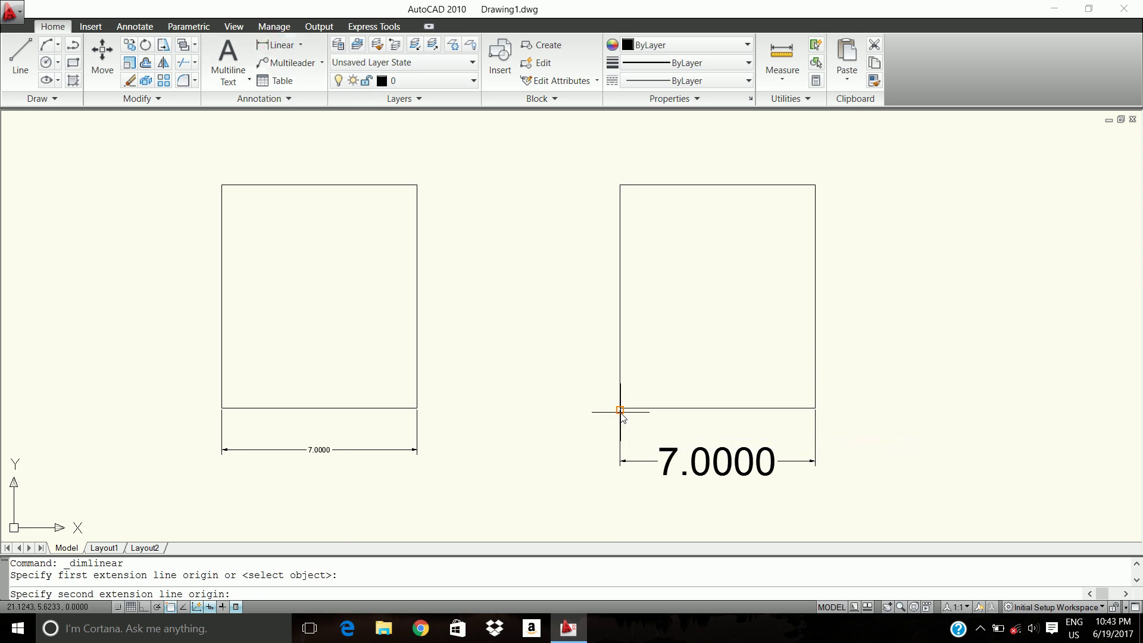
{"action": "left_click", "coordinate": [816, 409]}
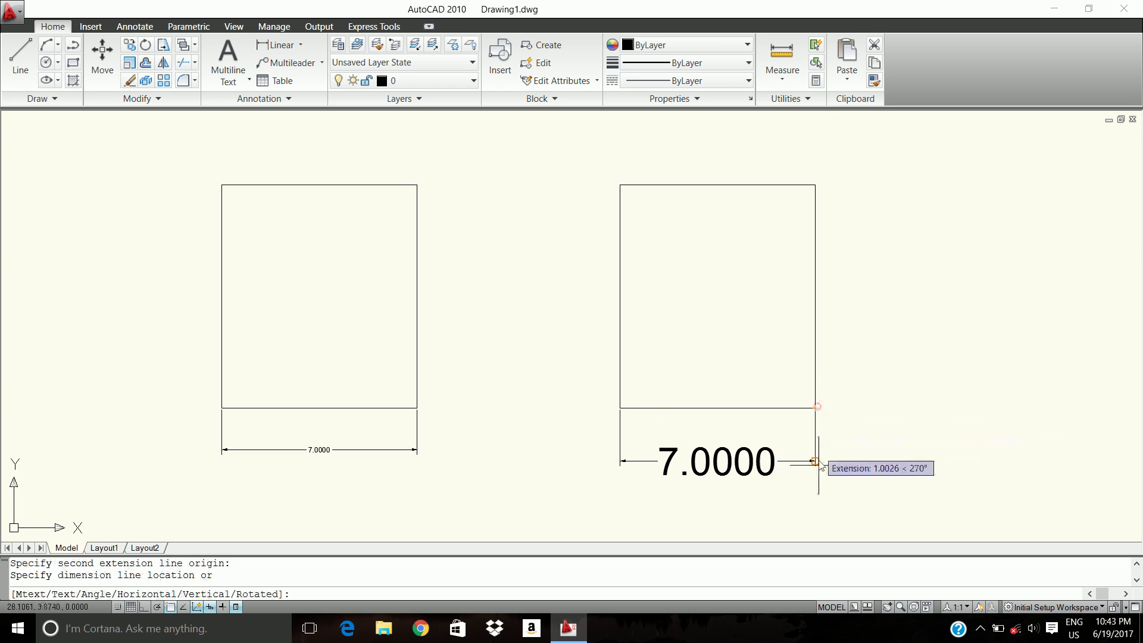
{"action": "left_click", "coordinate": [817, 505]}
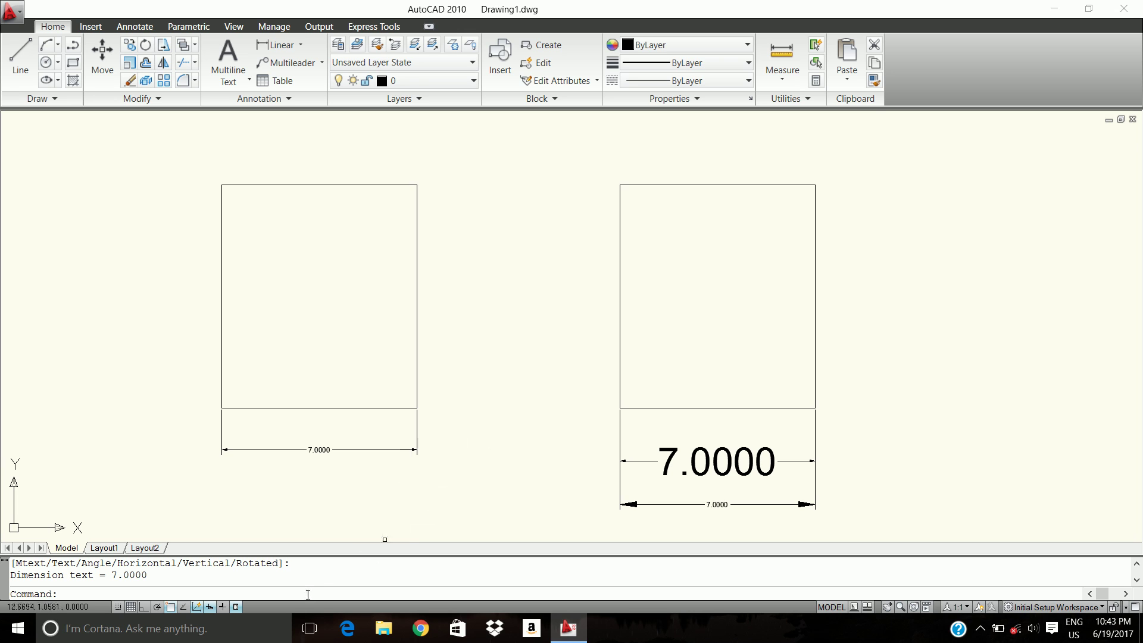
Step: Undo all the linear dimensions and the last arrow size and text height changes, back to the two plain rectangles
{"action": "key", "text": "ctrl+z"}
{"action": "key", "text": "ctrl+z"}
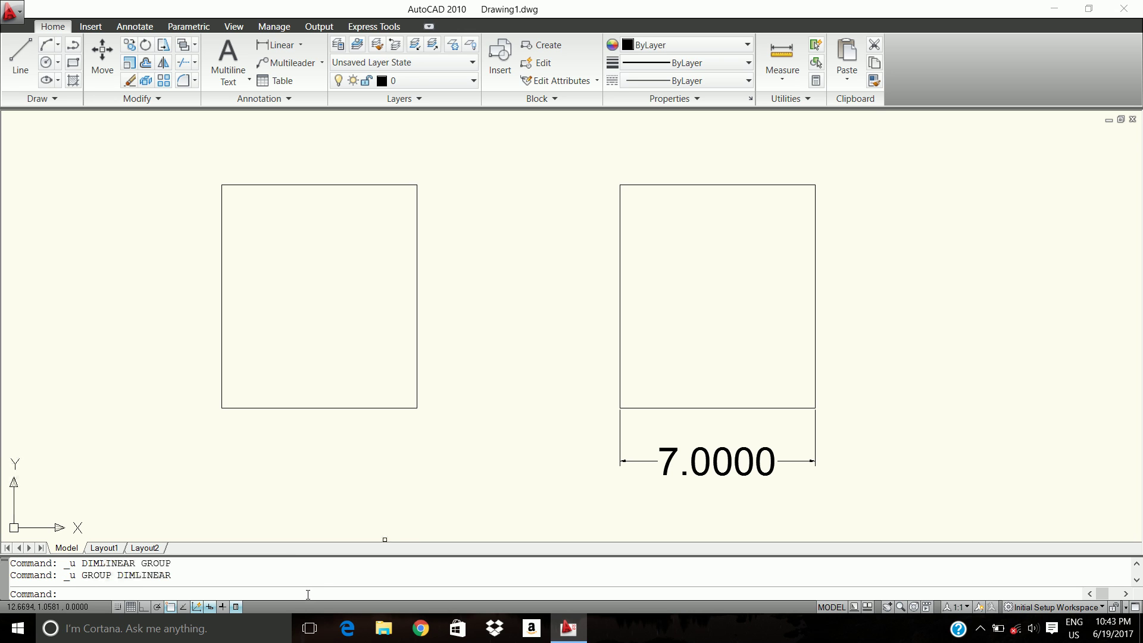
{"action": "key", "text": "ctrl+z"}
{"action": "key", "text": "ctrl+z"}
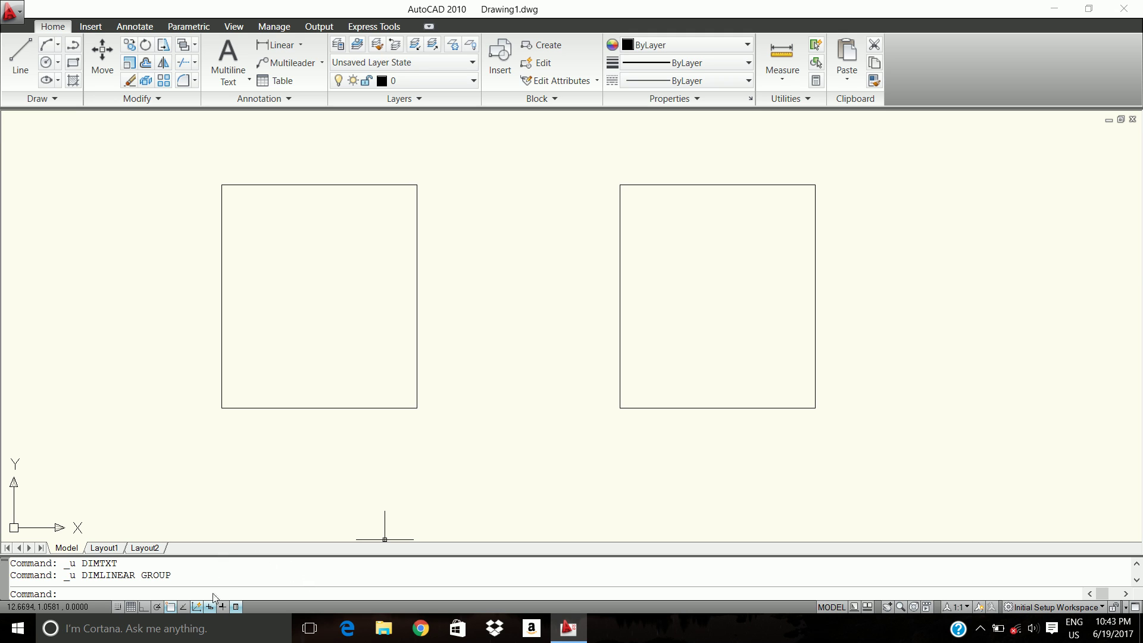
Step: Add a linear dimension to the bottom edge of the left rectangle, placed below it
{"action": "left_click", "coordinate": [277, 45]}
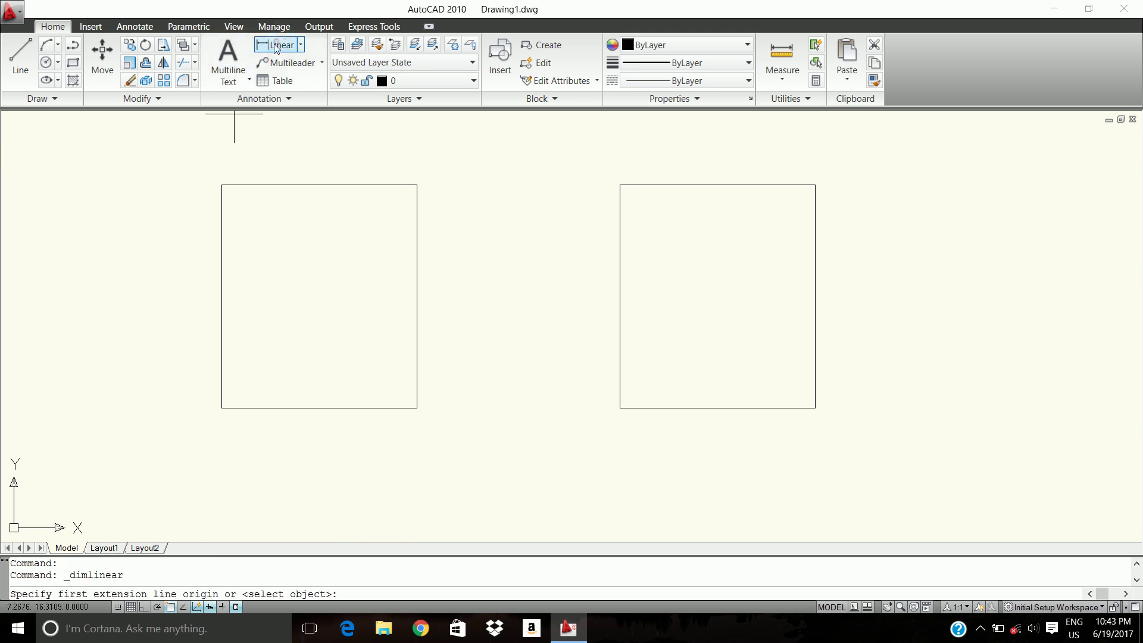
{"action": "left_click", "coordinate": [221, 408]}
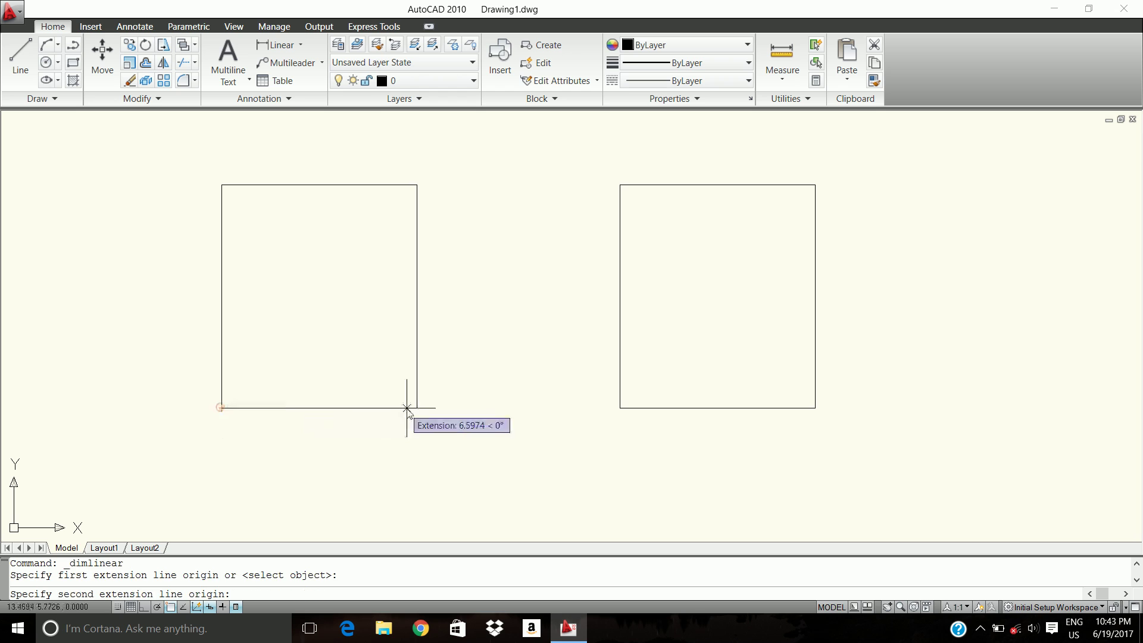
{"action": "left_click", "coordinate": [417, 409]}
{"action": "left_click", "coordinate": [417, 452]}
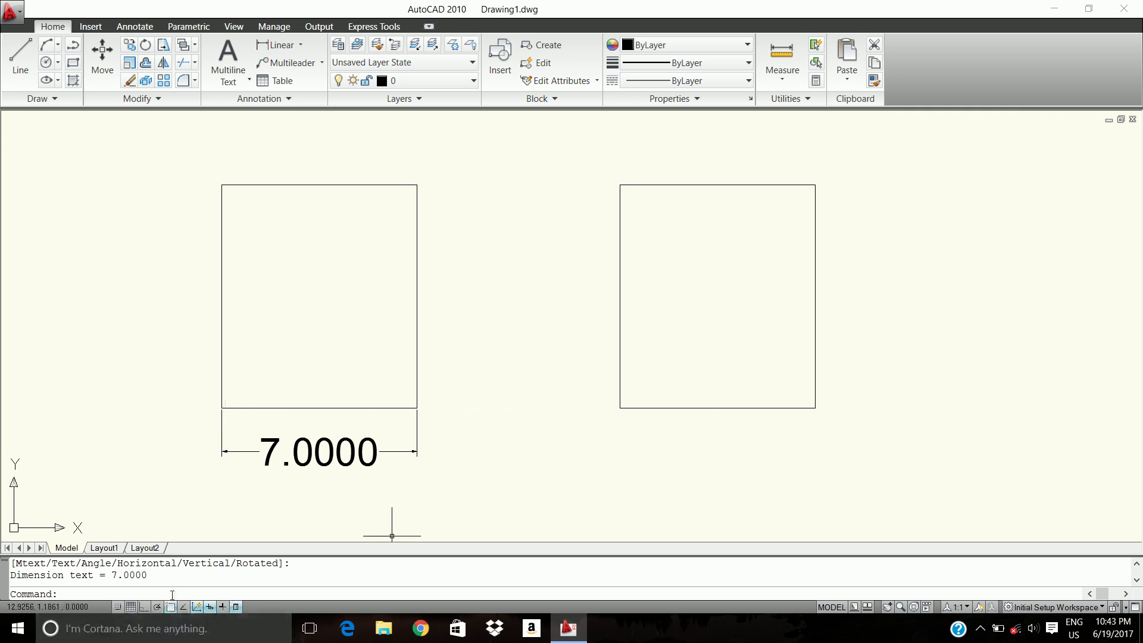
Step: Set the extension line offset variable DIMEXO to 1
{"action": "type", "text": "dimexo"}
{"action": "key", "text": "Return"}
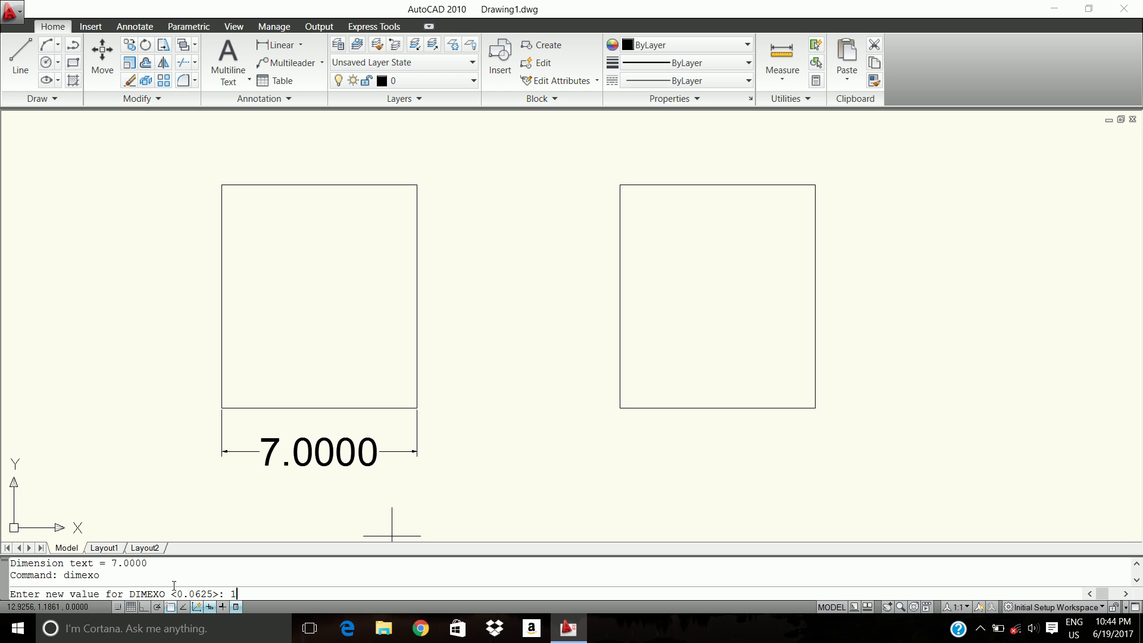
{"action": "key", "text": "Return"}
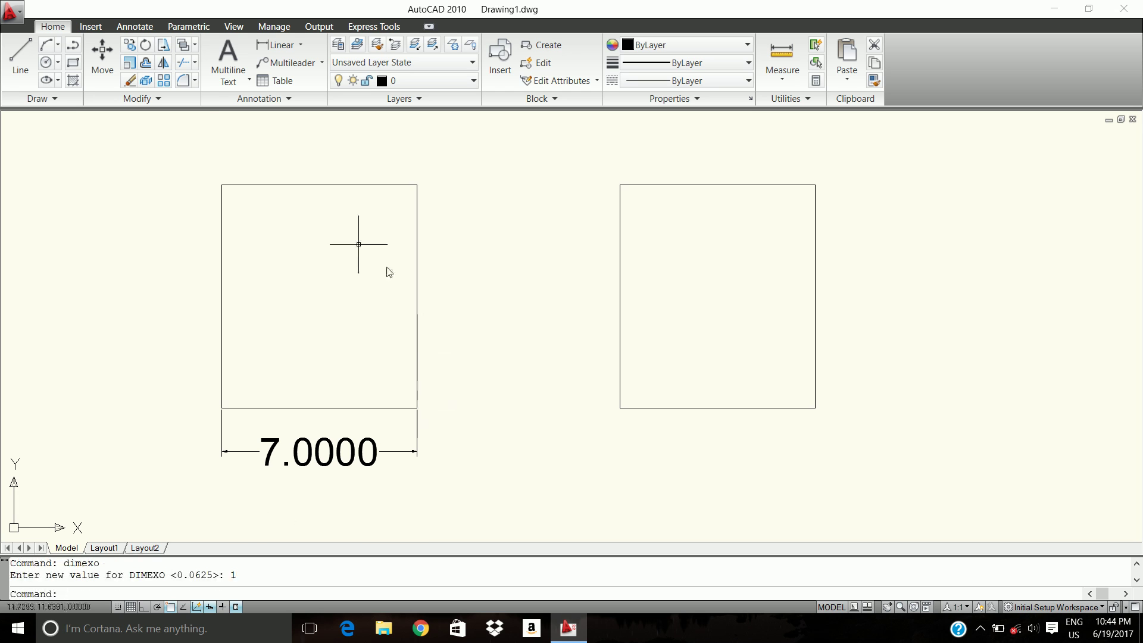
Step: Add a linear dimension to the bottom edge of the right rectangle, placed below it
{"action": "left_click", "coordinate": [275, 45]}
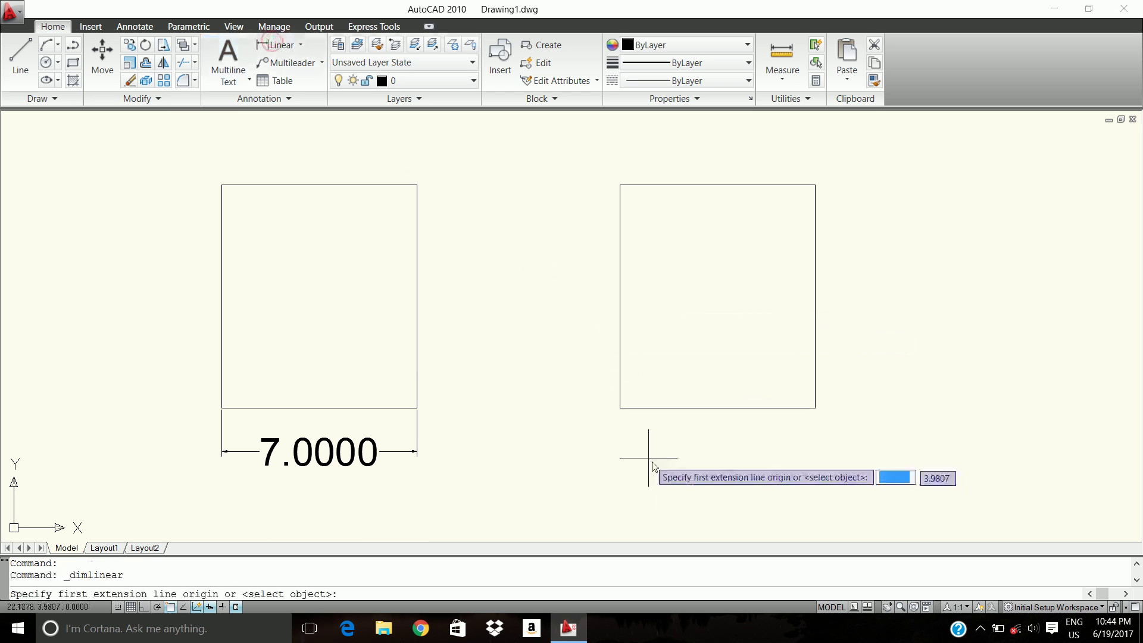
{"action": "left_click", "coordinate": [620, 409]}
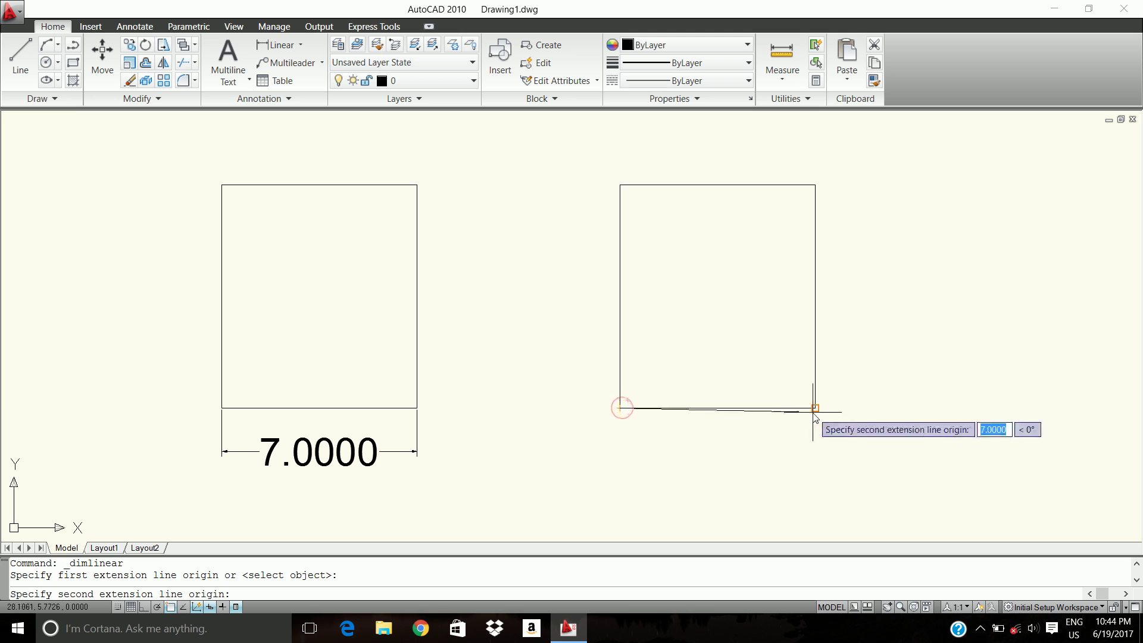
{"action": "left_click", "coordinate": [815, 408]}
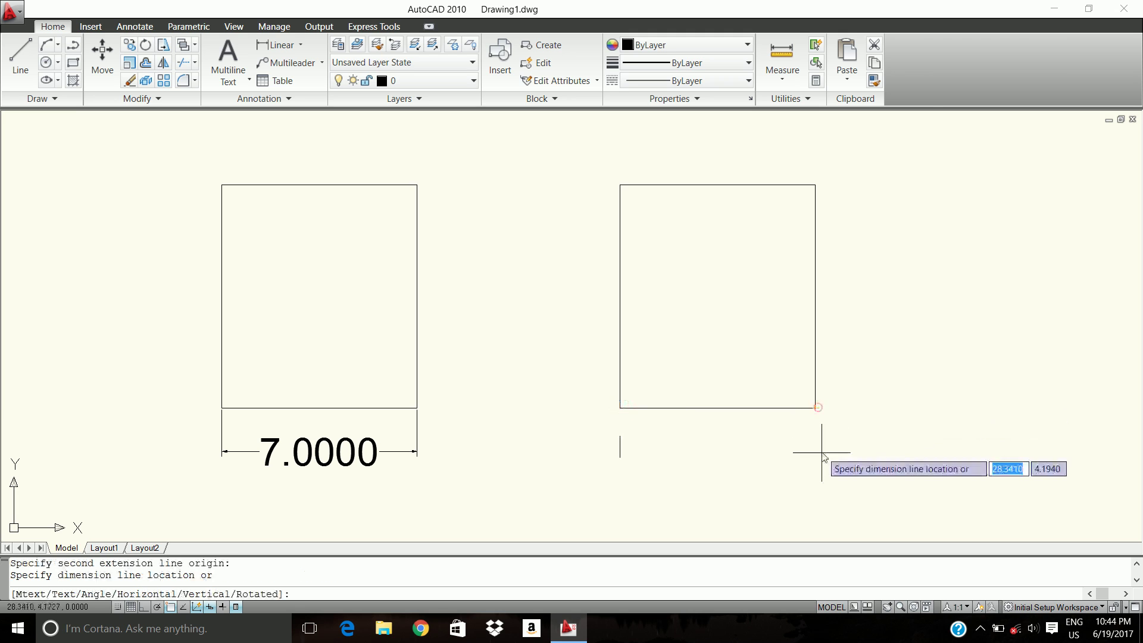
{"action": "left_click", "coordinate": [824, 488]}
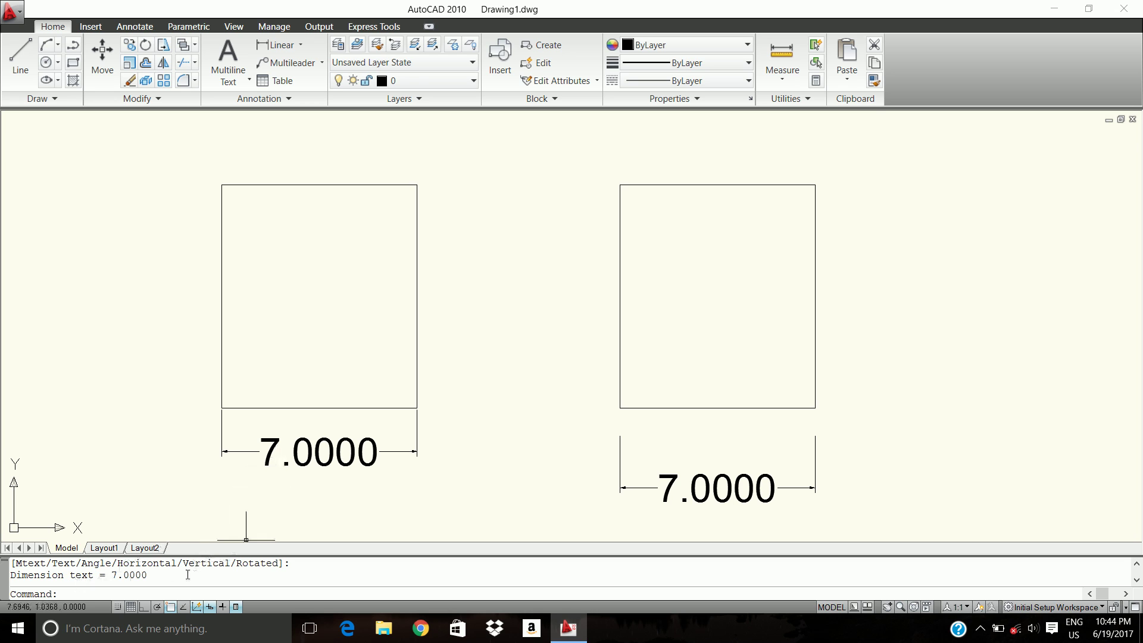
Step: Set the extension line offset variable DIMEXO to .0625
{"action": "left_click", "coordinate": [217, 587]}
{"action": "left_click", "coordinate": [170, 593]}
{"action": "type", "text": "dimexo"}
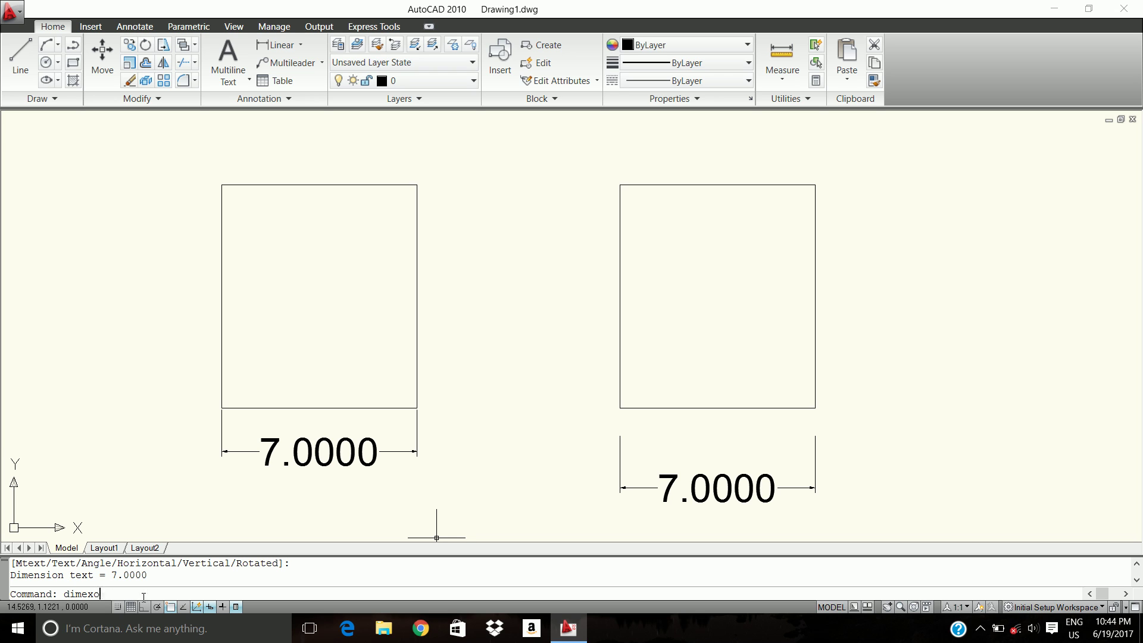
{"action": "key", "text": "Return"}
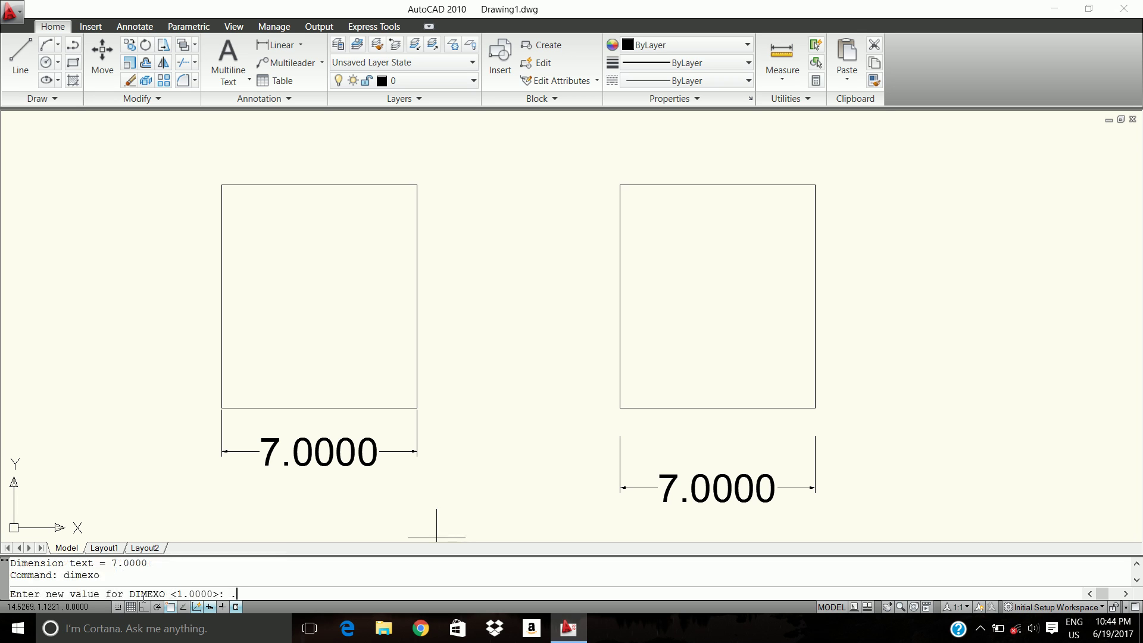
{"action": "type", "text": ".0625"}
{"action": "key", "text": "Return"}
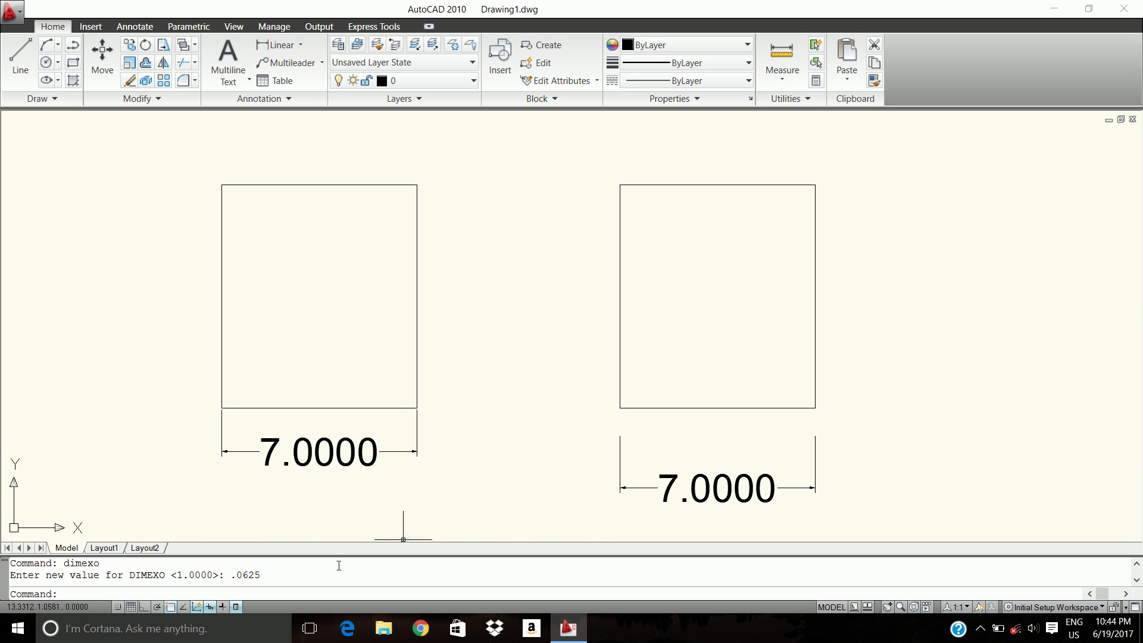
Step: Set the extension line extension variable DIMEXE to 1.5
{"action": "type", "text": "dimexe"}
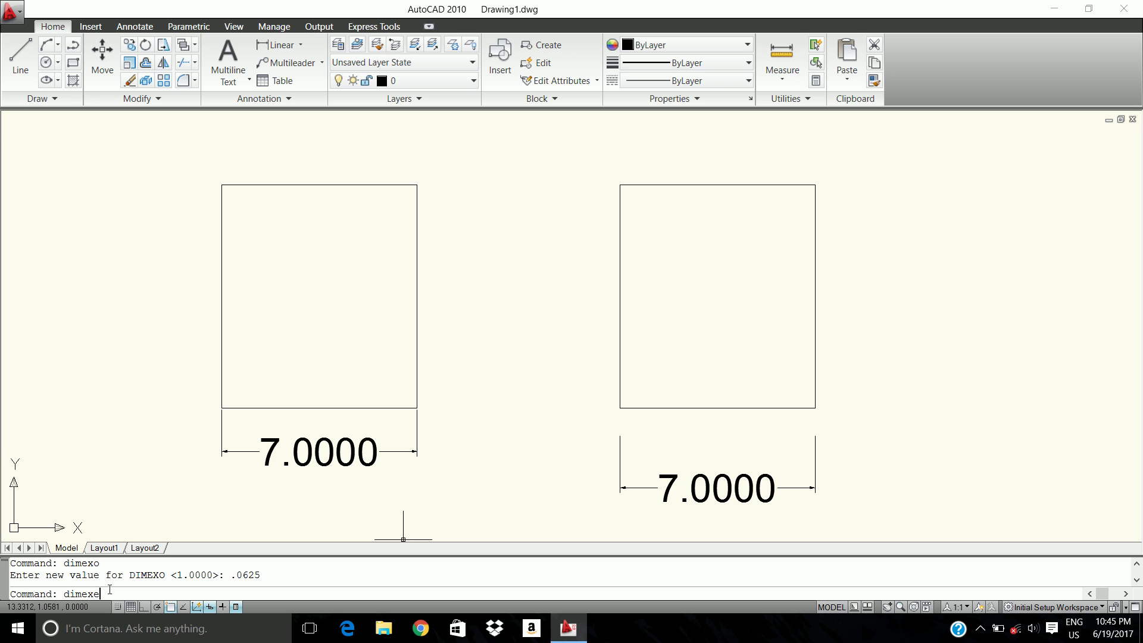
{"action": "key", "text": "Return"}
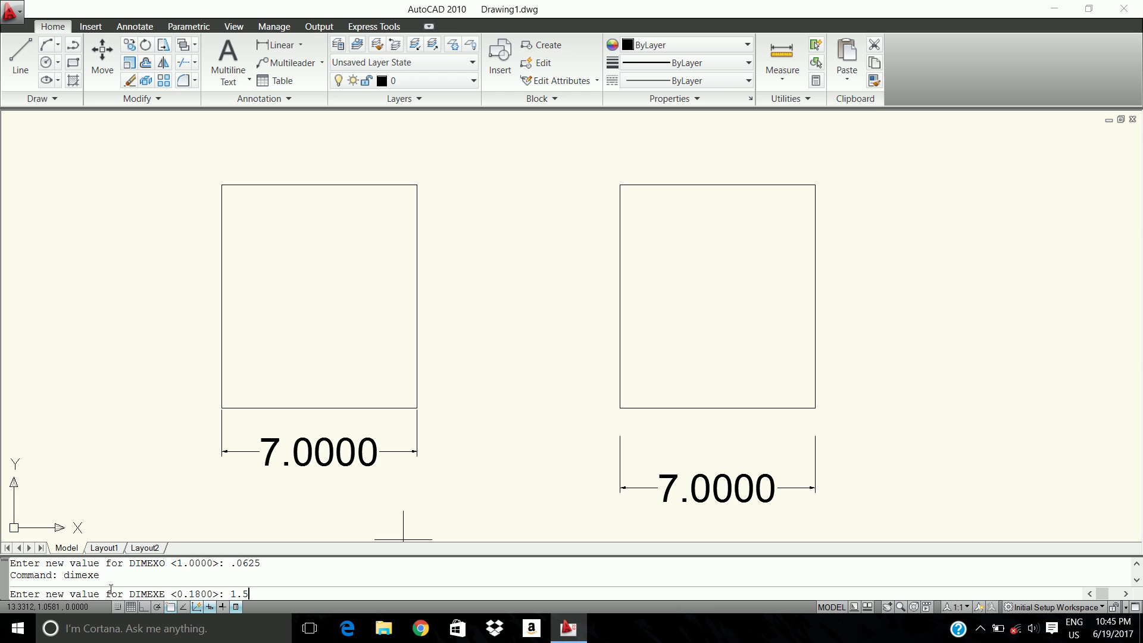
{"action": "key", "text": "Return"}
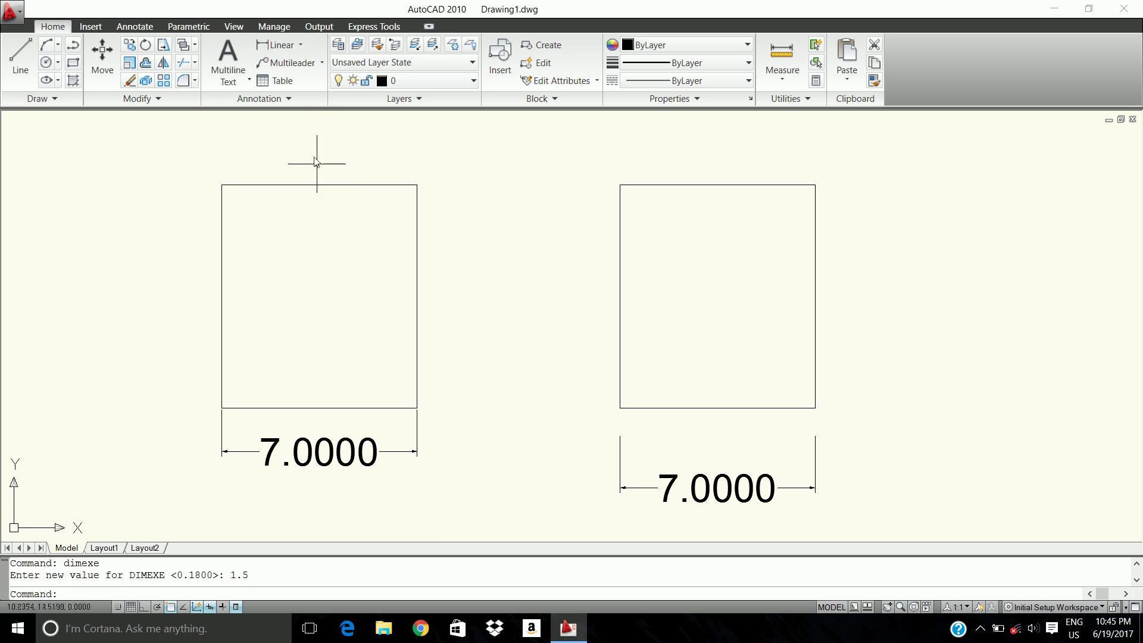
Step: Delete the existing linear dimension below the right rectangle
{"action": "left_click", "coordinate": [291, 52]}
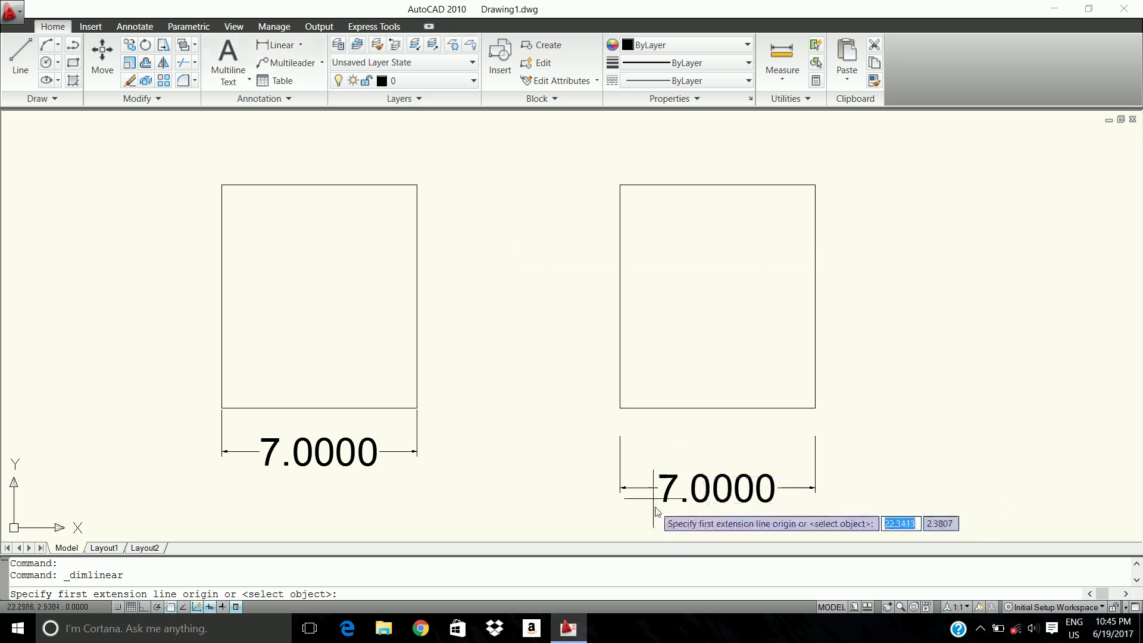
{"action": "key", "text": "Escape"}
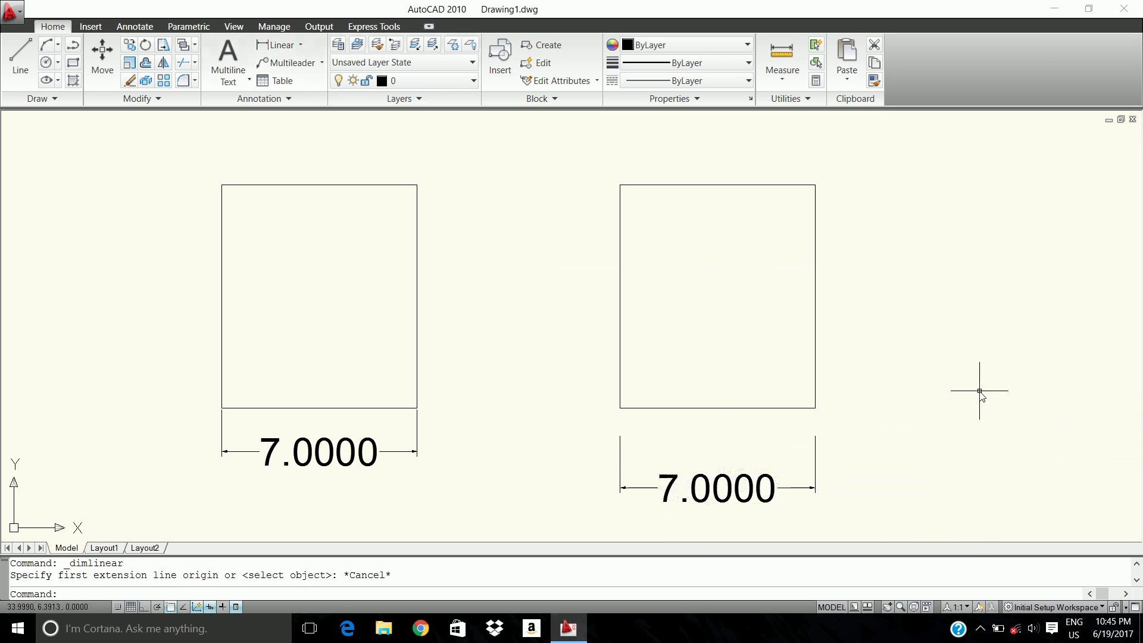
{"action": "left_click", "coordinate": [815, 453]}
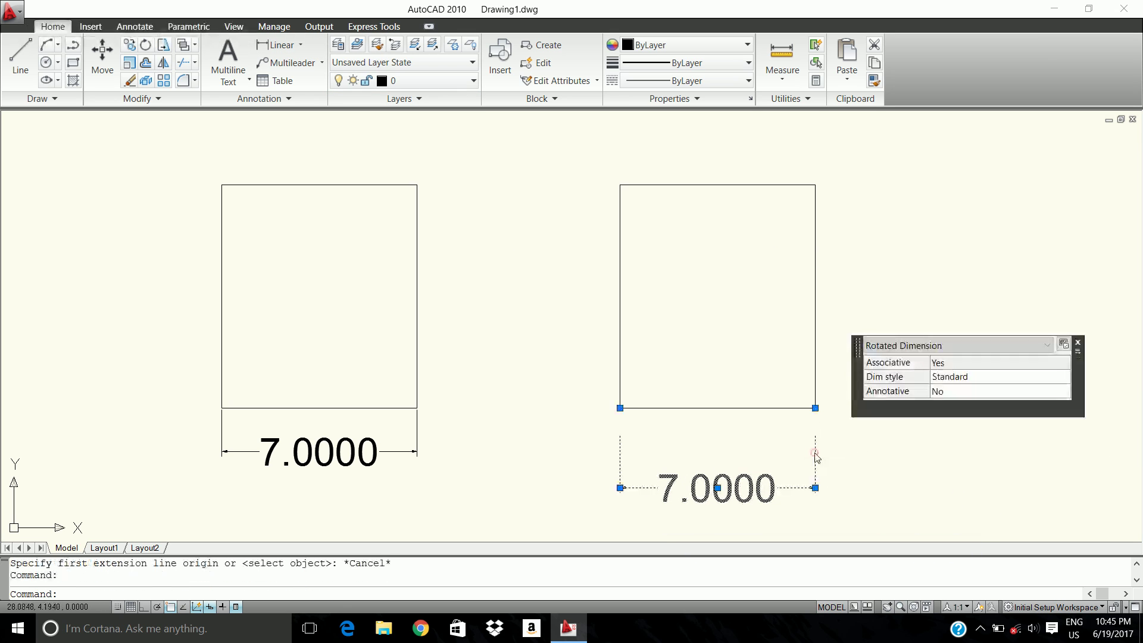
{"action": "key", "text": "Delete"}
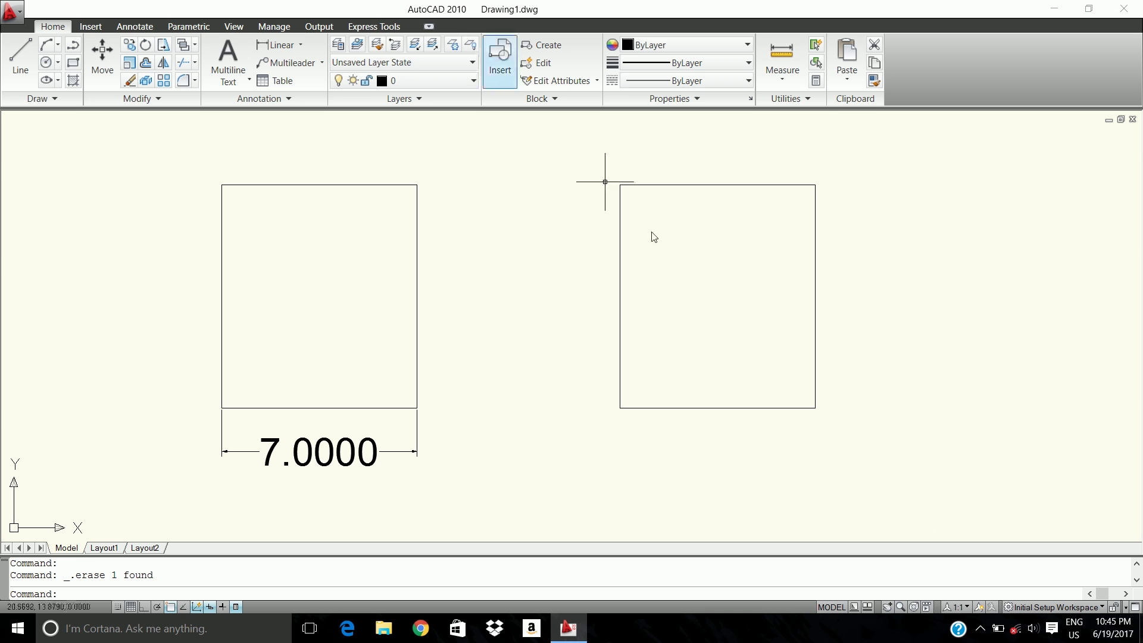
Step: Add a new linear dimension between the bottom corners of the right rectangle, placed below it
{"action": "left_click", "coordinate": [269, 45]}
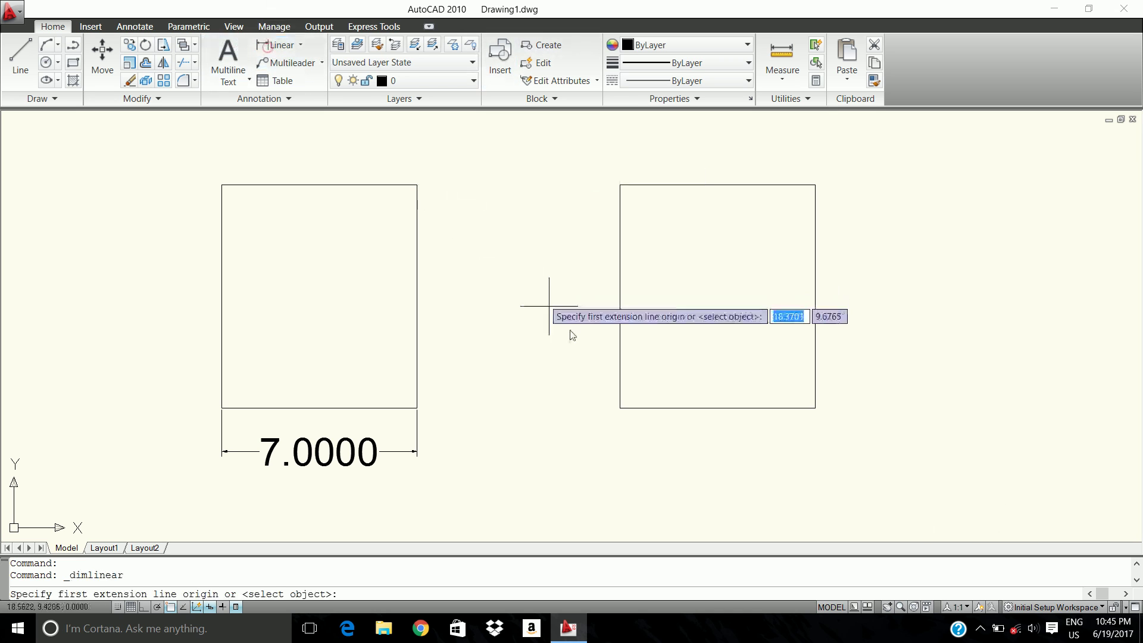
{"action": "left_click", "coordinate": [621, 408]}
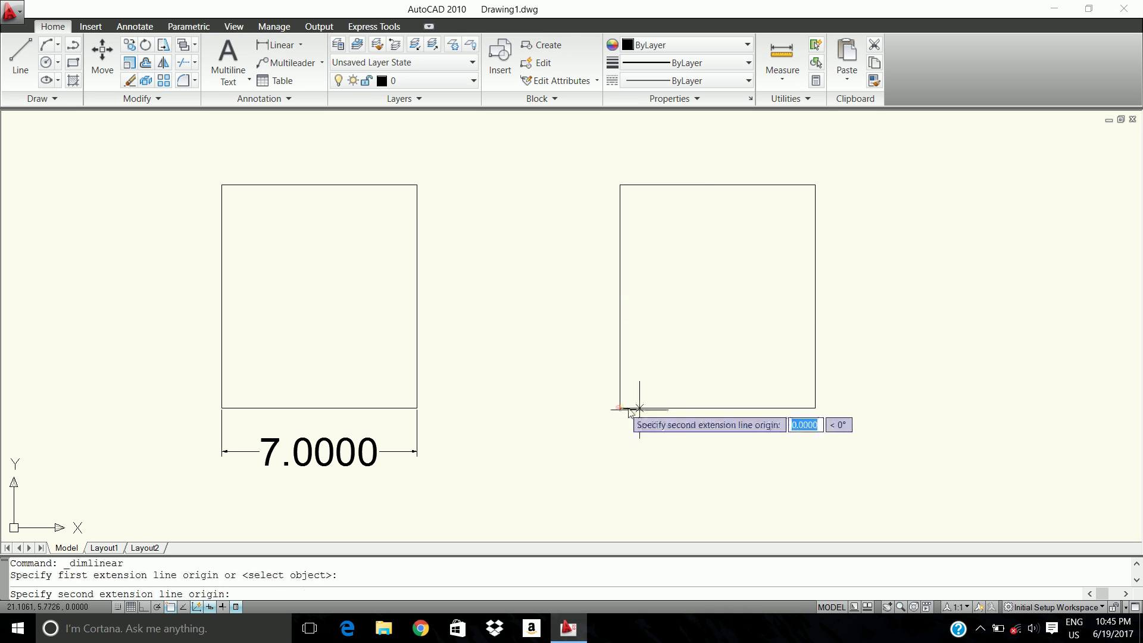
{"action": "left_click", "coordinate": [816, 408]}
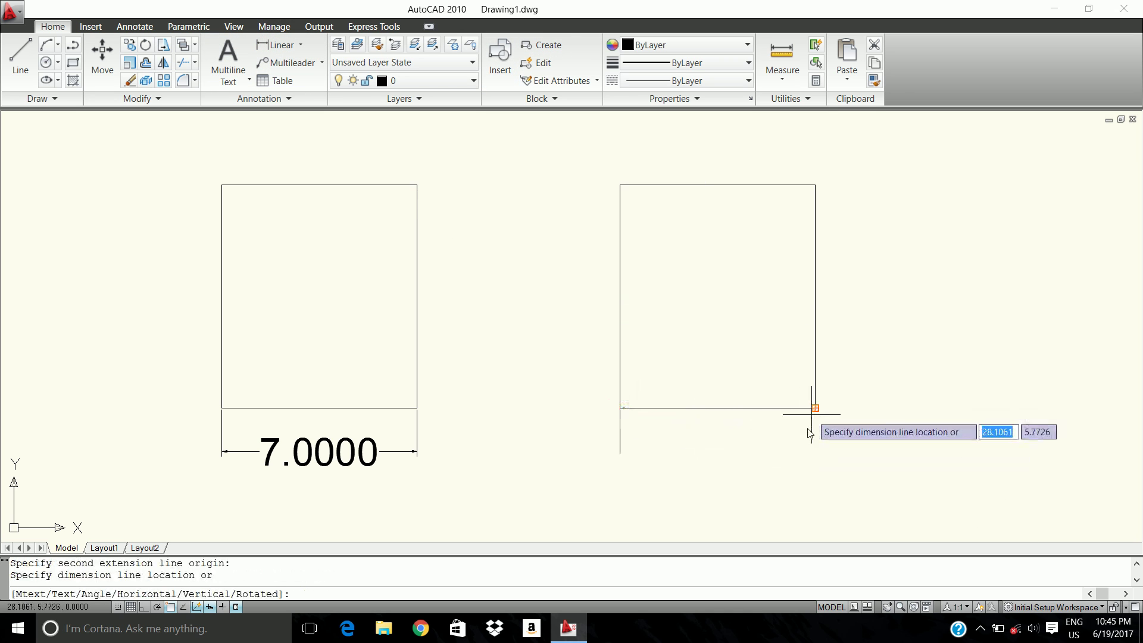
{"action": "left_click", "coordinate": [816, 475]}
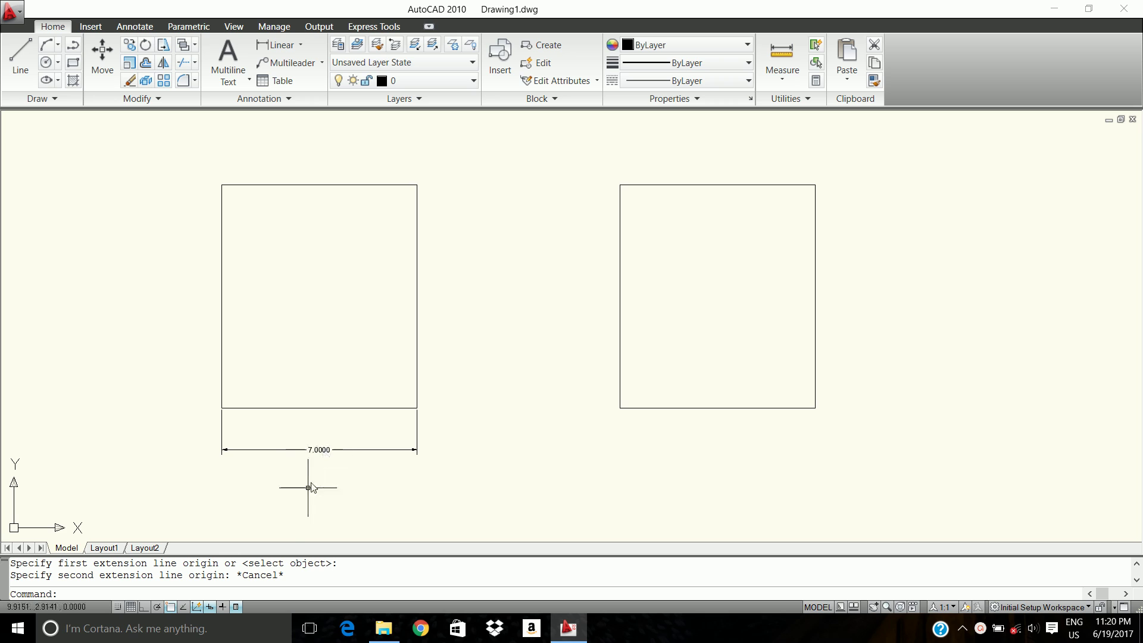
Step: Set the vertical text position variable DIMTAD to 1 so new dimension text sits above the dimension line
{"action": "type", "text": "dimtad"}
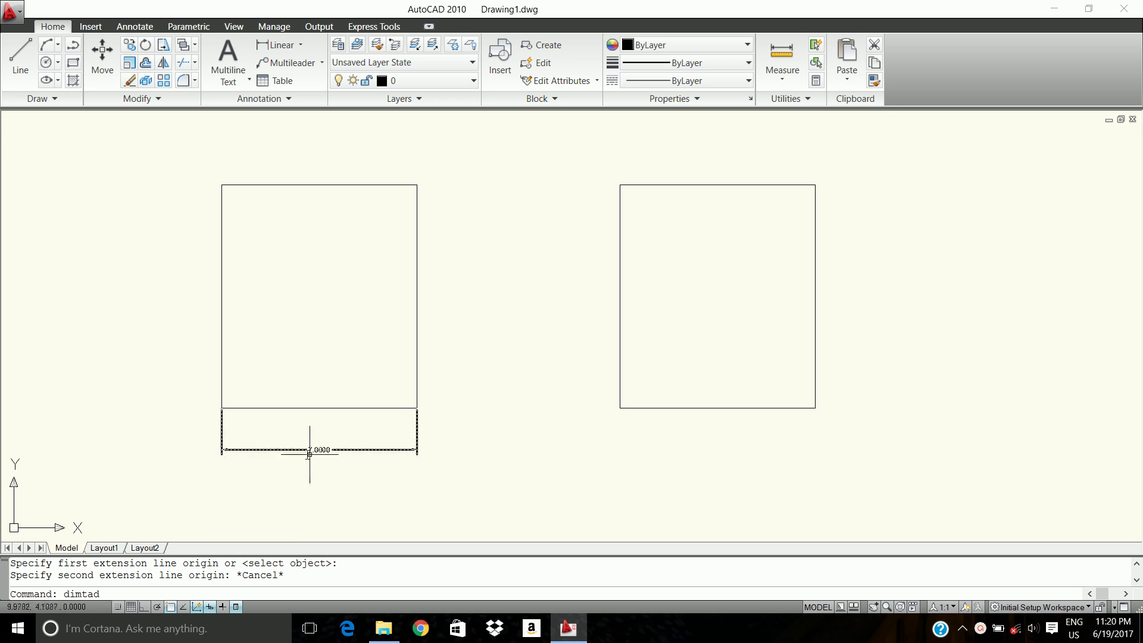
{"action": "key", "text": "Return"}
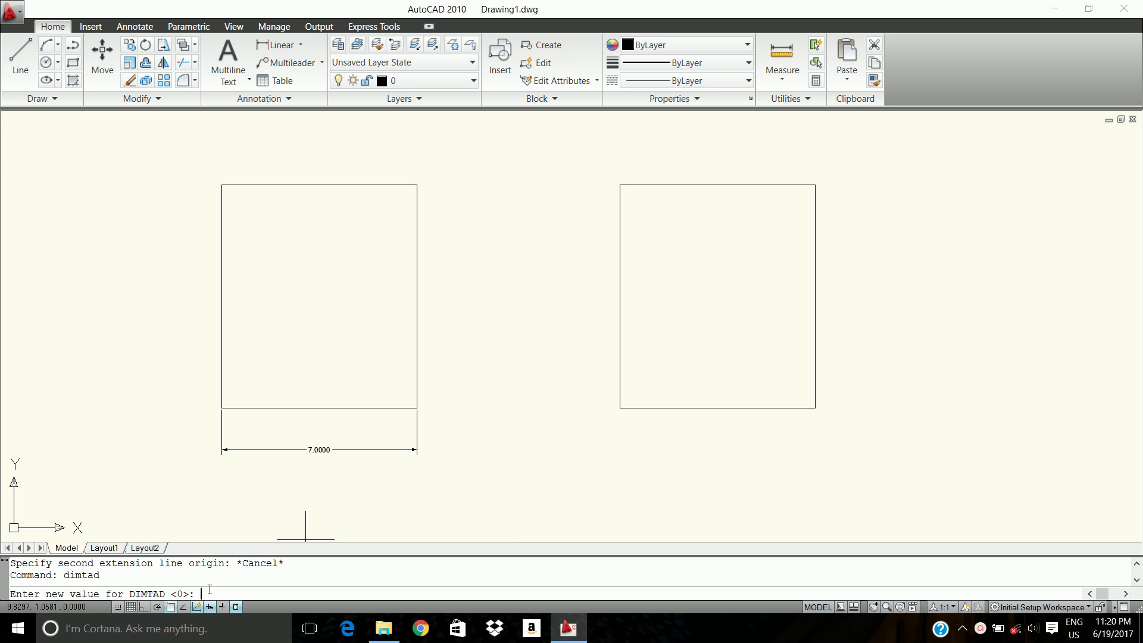
{"action": "type", "text": "1"}
{"action": "key", "text": "Return"}
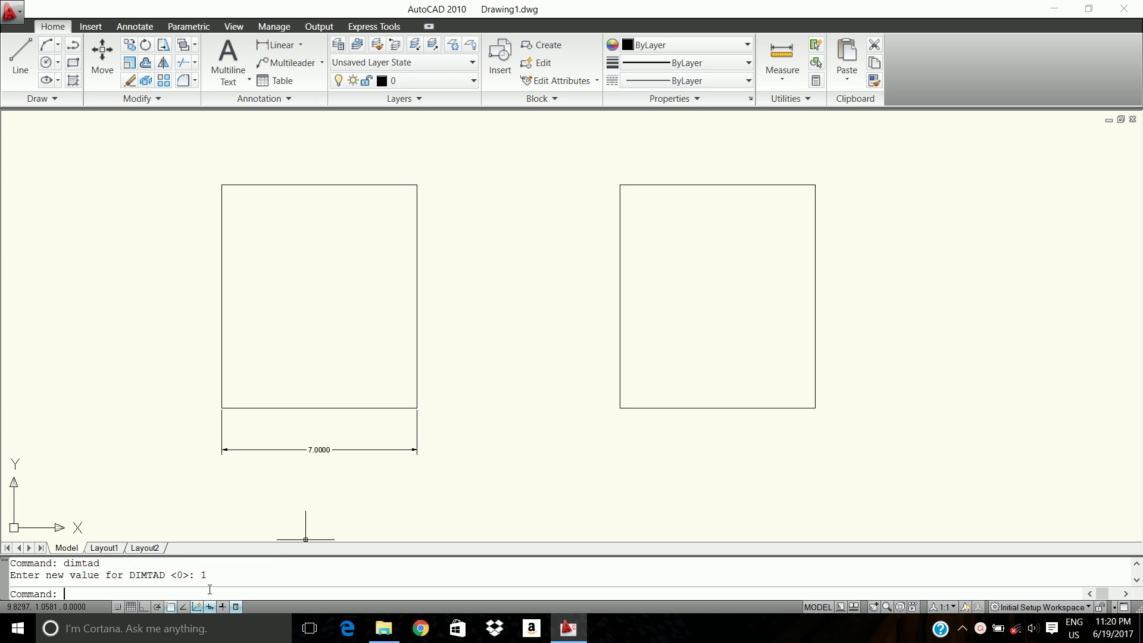
Step: Add a linear dimension to the bottom edge of the right rectangle, with the dimension line below it
{"action": "left_click", "coordinate": [276, 44]}
{"action": "left_click", "coordinate": [620, 408]}
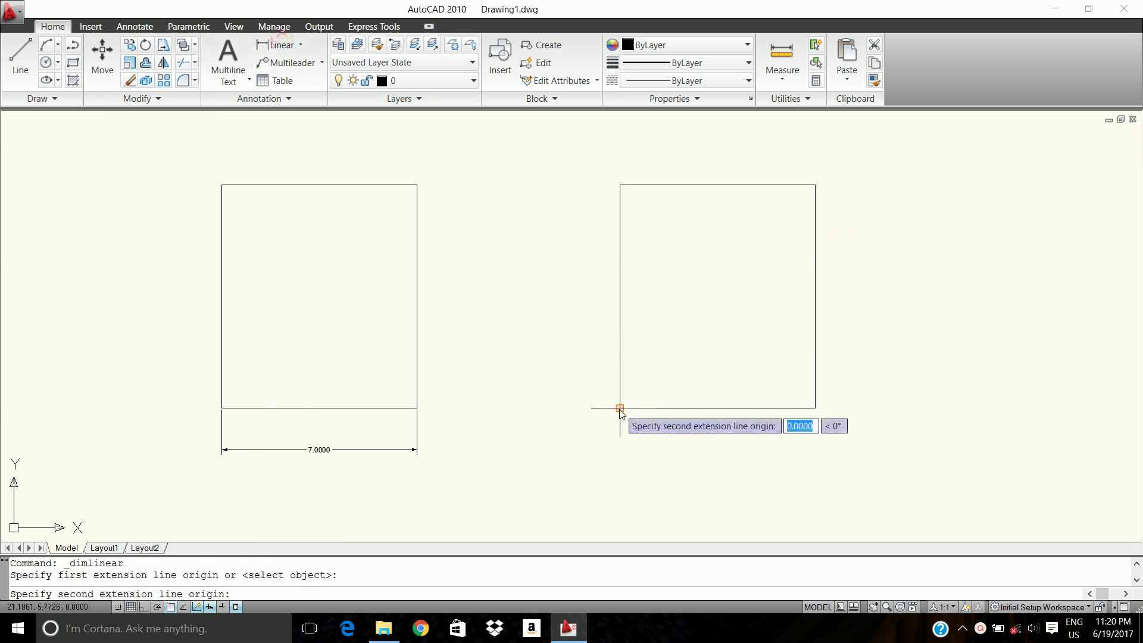
{"action": "left_click", "coordinate": [815, 408]}
{"action": "left_click", "coordinate": [809, 467]}
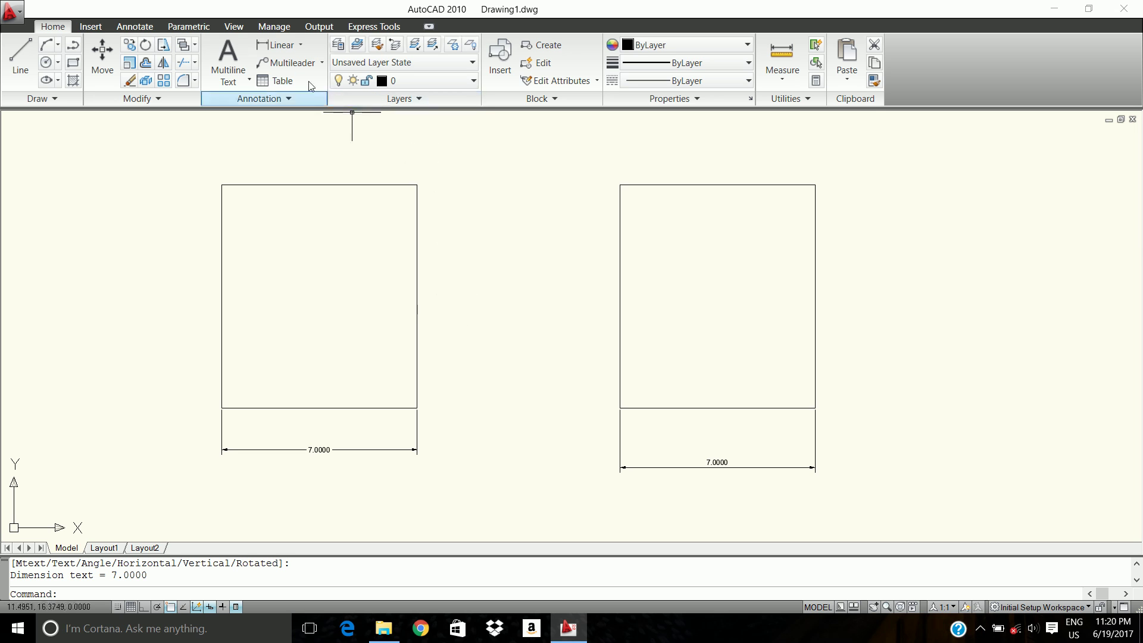
Step: Add a vertical linear dimension to the left edge of the left rectangle, placed to its left
{"action": "left_click", "coordinate": [273, 50]}
{"action": "left_click", "coordinate": [221, 185]}
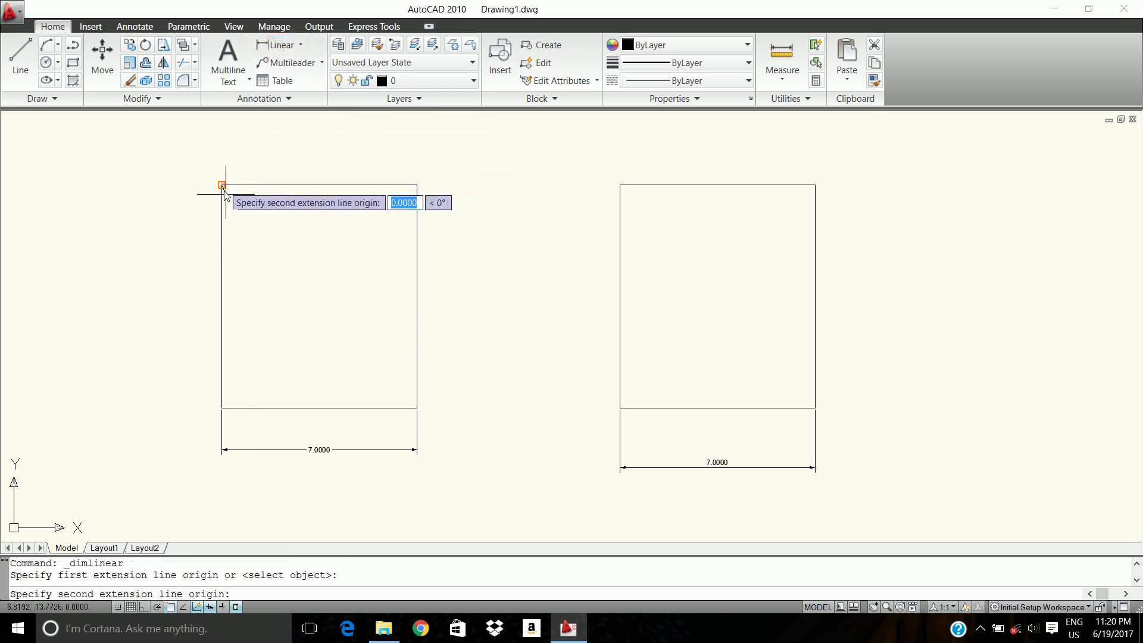
{"action": "left_click", "coordinate": [222, 410]}
{"action": "left_click", "coordinate": [153, 414]}
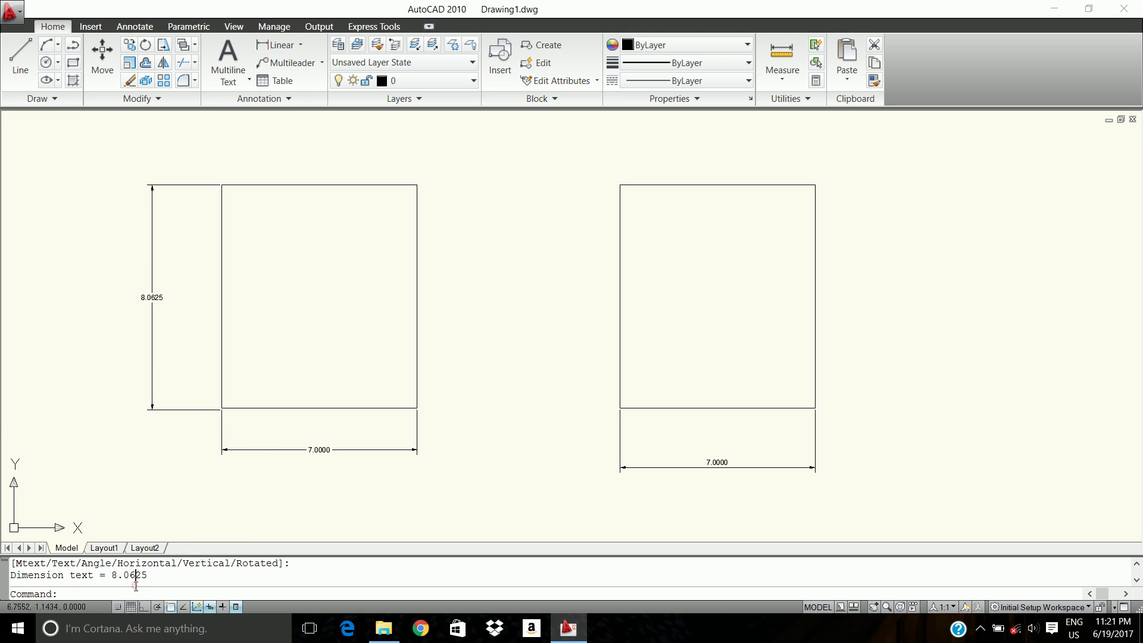
Step: Set the dimension variable DIMTIH to off so new dimension text aligns with the dimension line
{"action": "left_click", "coordinate": [132, 606]}
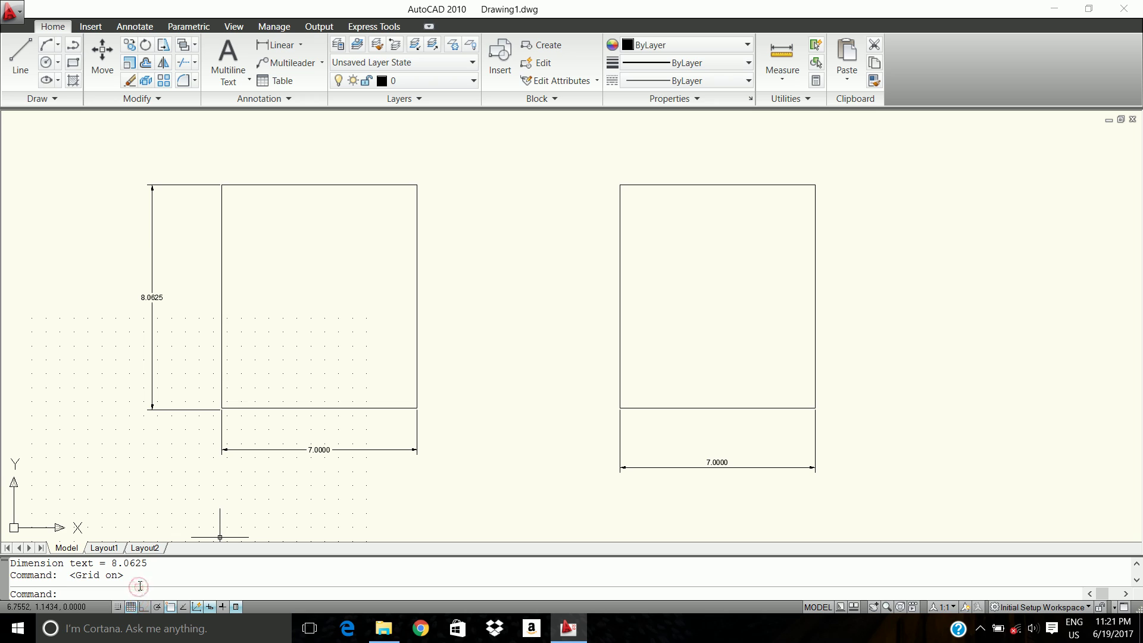
{"action": "type", "text": "d"}
{"action": "type", "text": "imtih"}
{"action": "key", "text": "Return"}
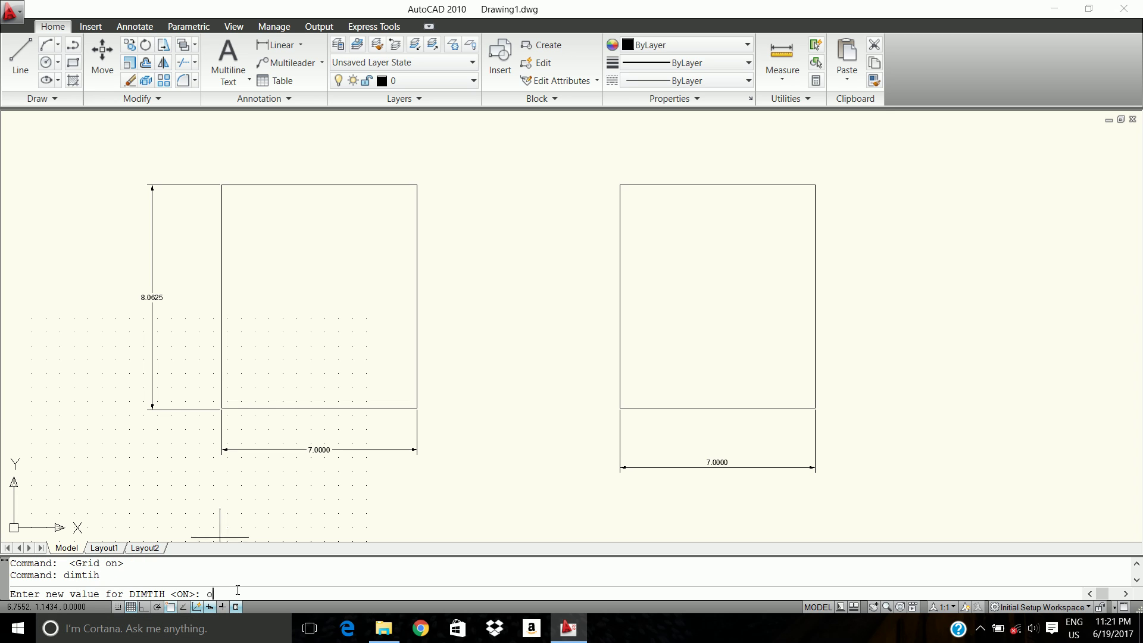
{"action": "key", "text": "Return"}
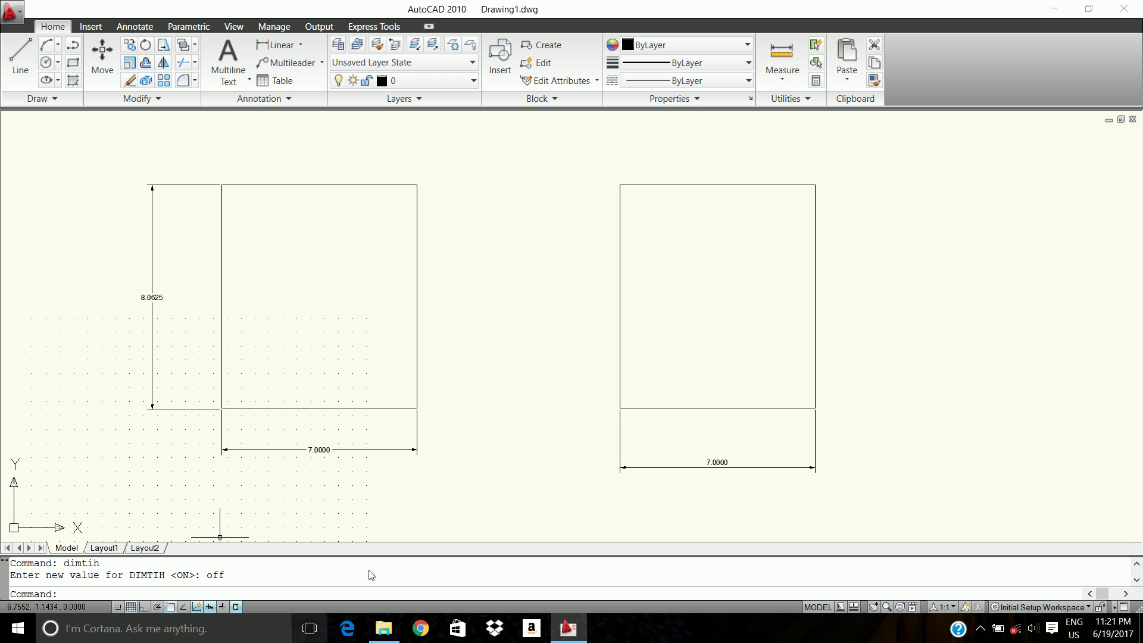
Step: Add a vertical linear dimension to the left edge of the right rectangle, placed to its left
{"action": "left_click", "coordinate": [277, 44]}
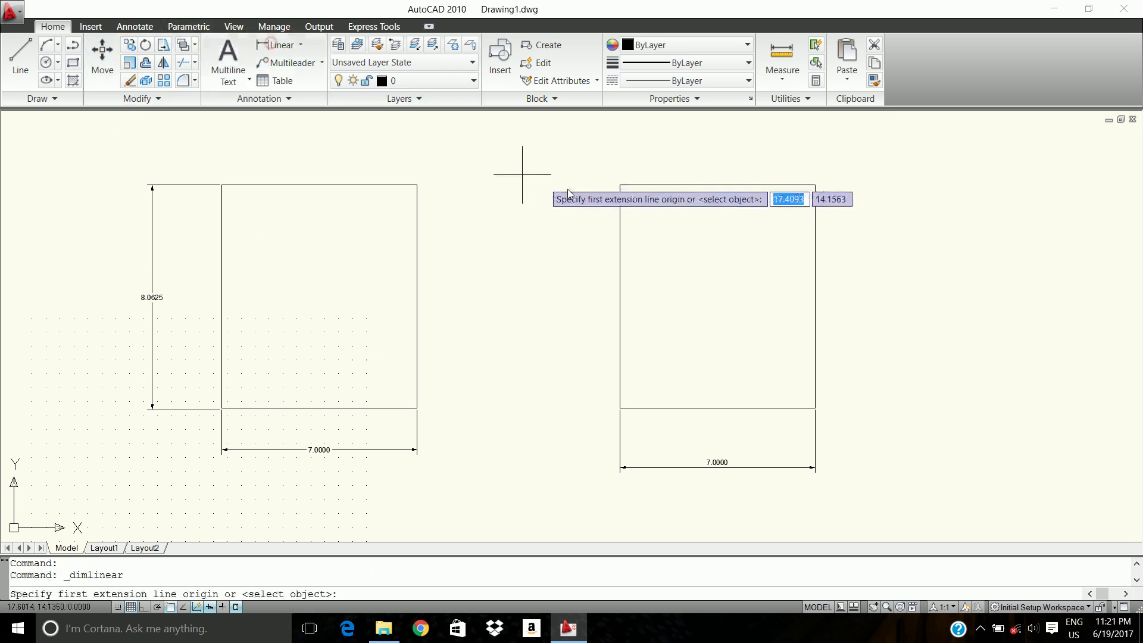
{"action": "left_click", "coordinate": [620, 185]}
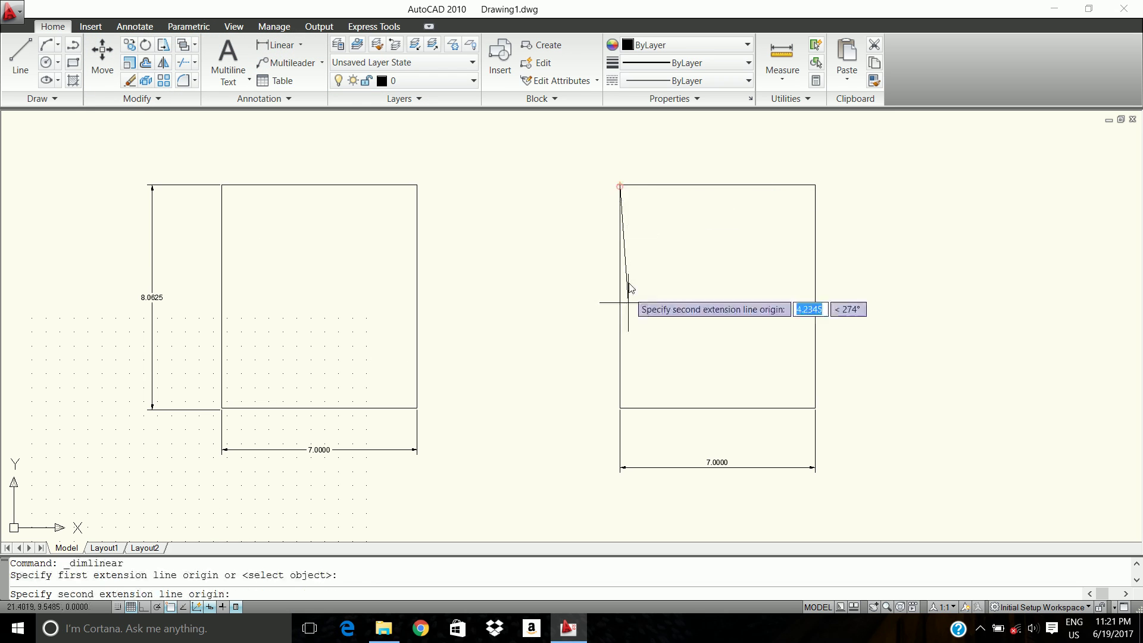
{"action": "left_click", "coordinate": [620, 408]}
{"action": "left_click", "coordinate": [570, 409]}
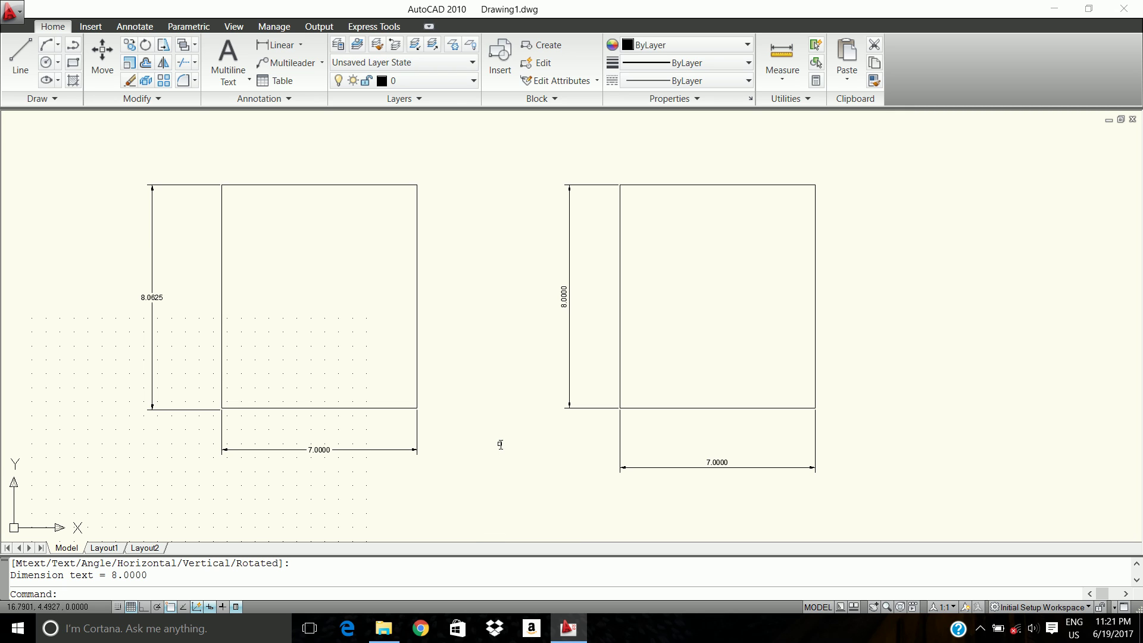
Step: Set the dimension text gap variable DIMGAP to .6
{"action": "type", "text": "dimgap"}
{"action": "key", "text": "Return"}
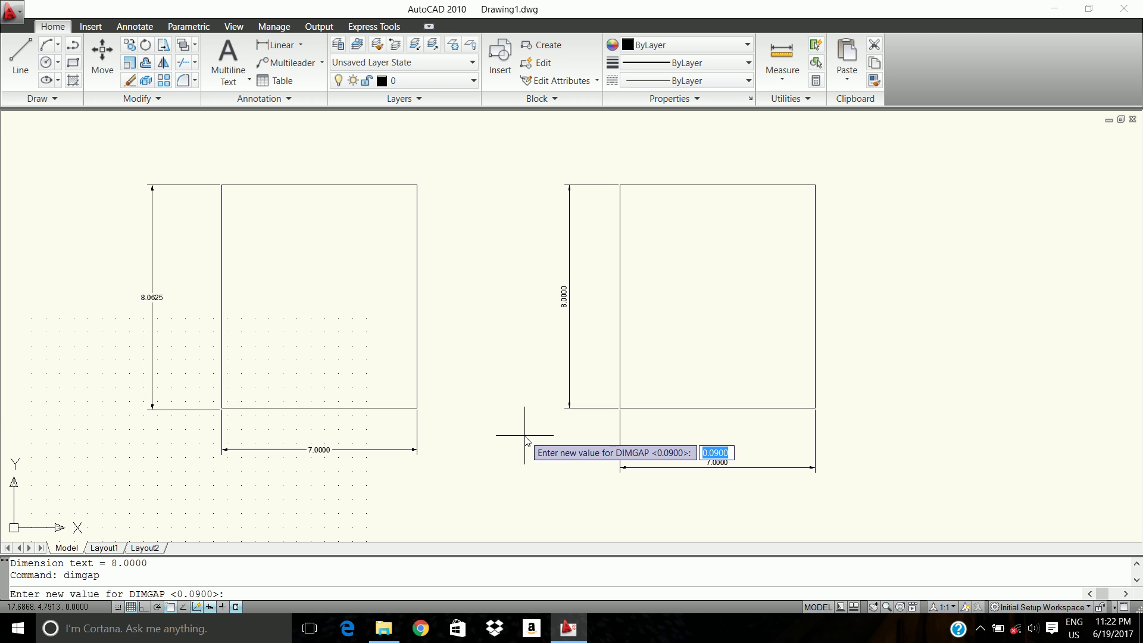
{"action": "type", "text": ".6"}
{"action": "key", "text": "Return"}
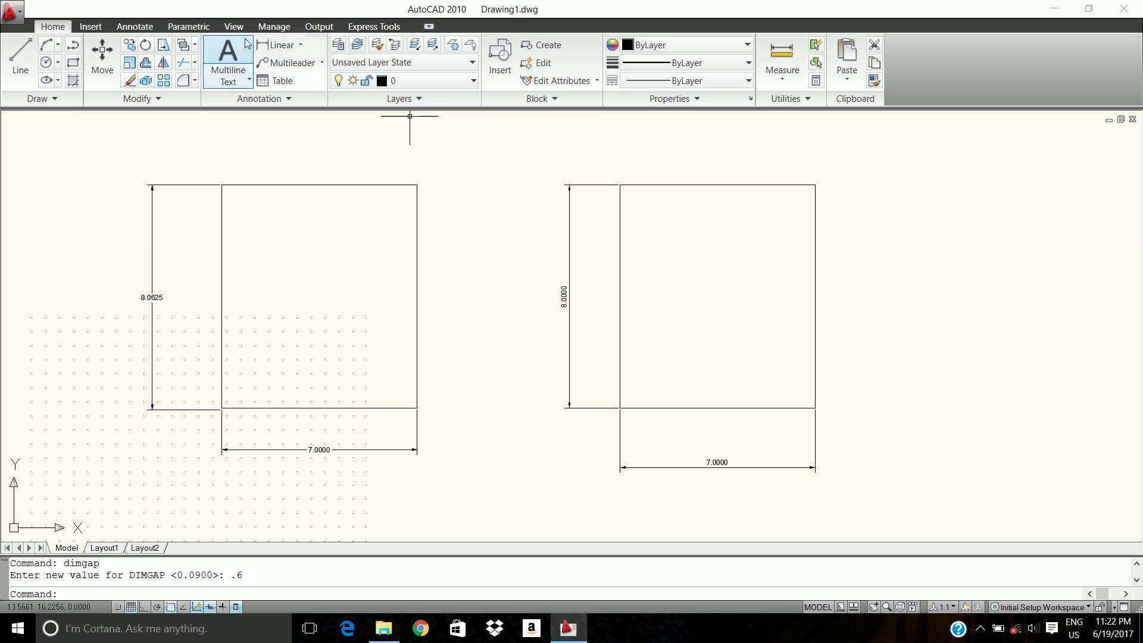
Step: Add a horizontal linear dimension to the right rectangle's bottom edge, placed below its existing width dimension
{"action": "left_click", "coordinate": [278, 45]}
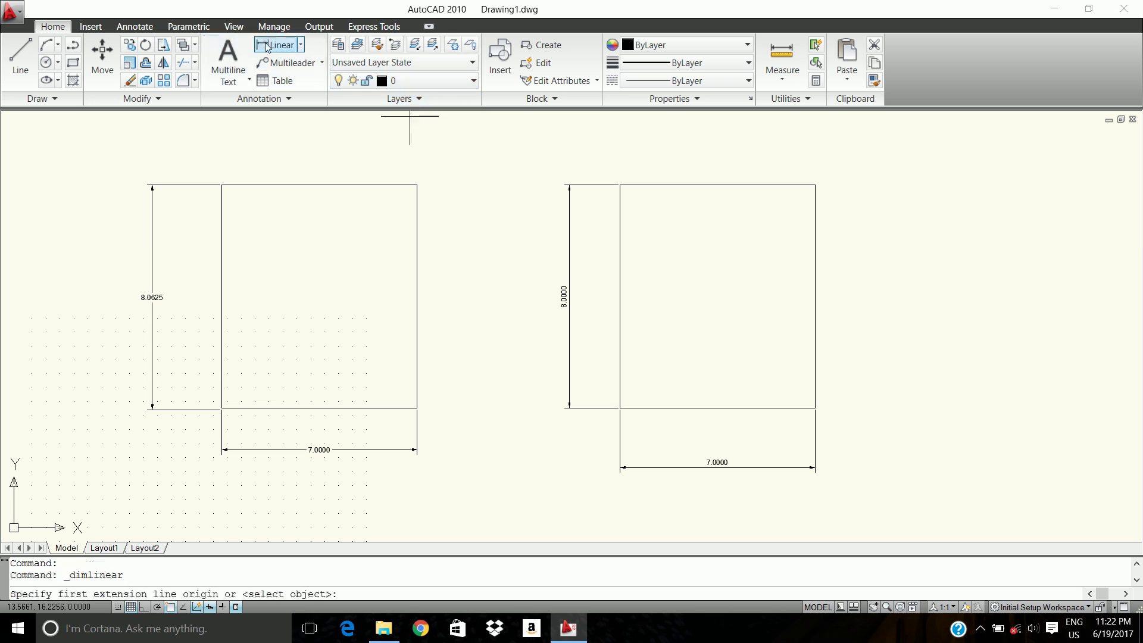
{"action": "left_click", "coordinate": [620, 409]}
{"action": "left_click", "coordinate": [816, 409]}
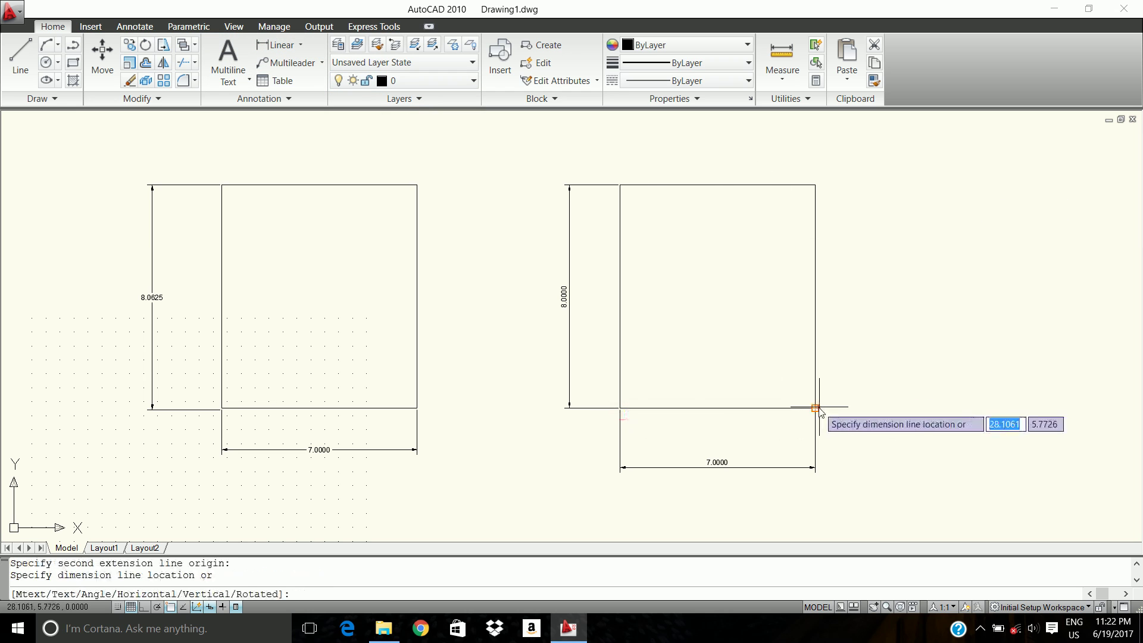
{"action": "left_click", "coordinate": [828, 524]}
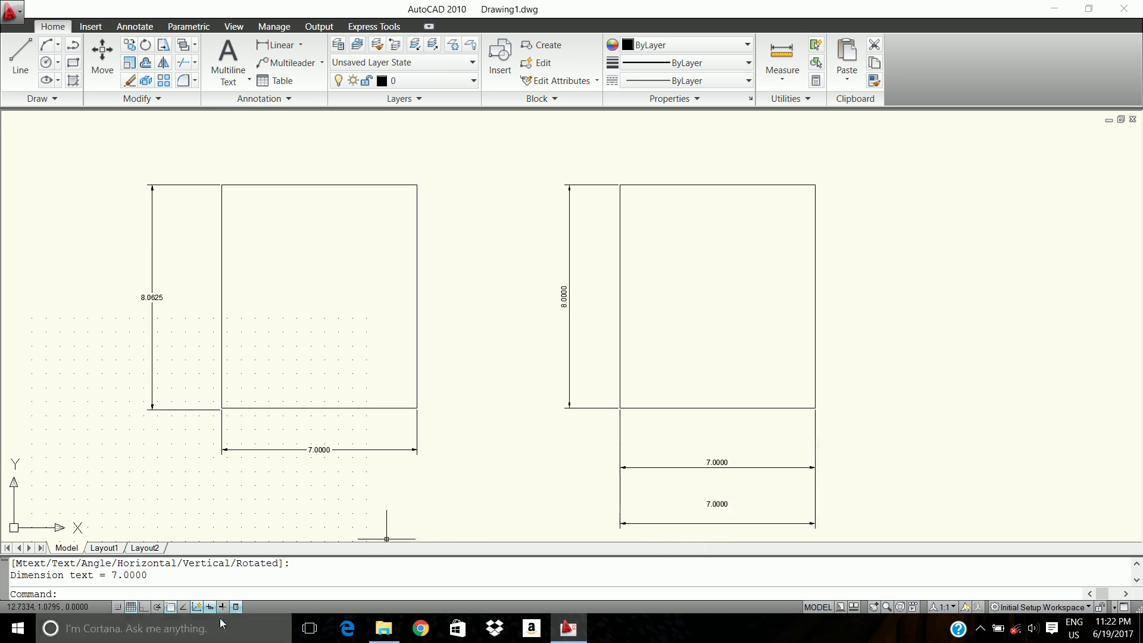
Step: Undo the preceding commands until all linear dimensions are removed from both rectangles
{"action": "left_click", "coordinate": [214, 595]}
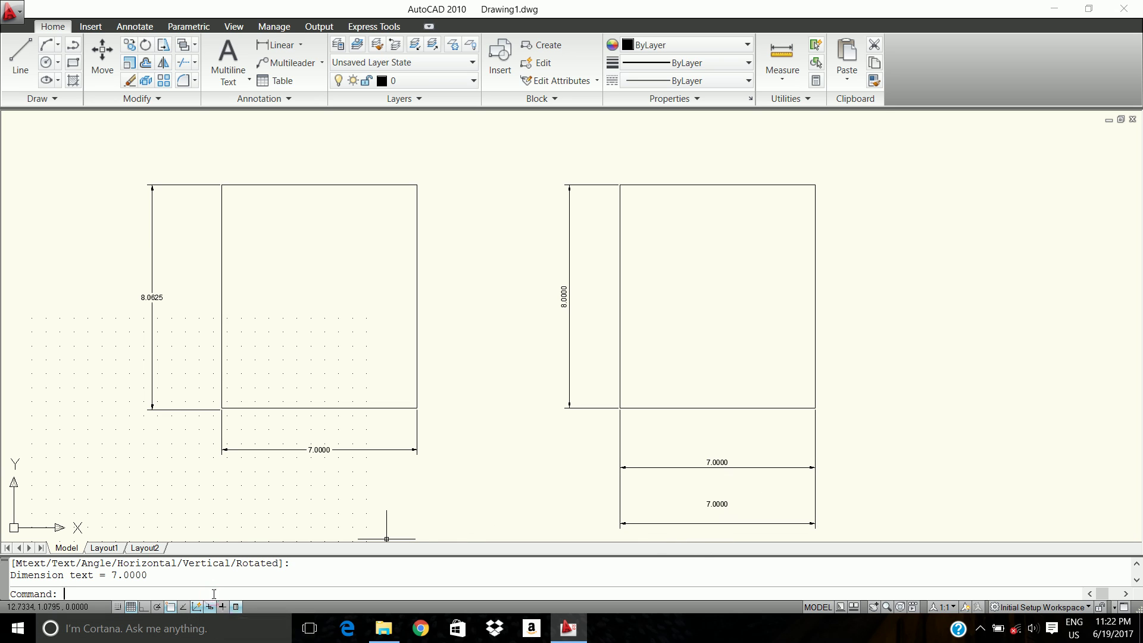
{"action": "key", "text": "ctrl+z"}
{"action": "key", "text": "ctrl+z"}
{"action": "key", "text": "ctrl+z"}
{"action": "key", "text": "ctrl+z"}
{"action": "key", "text": "ctrl+z"}
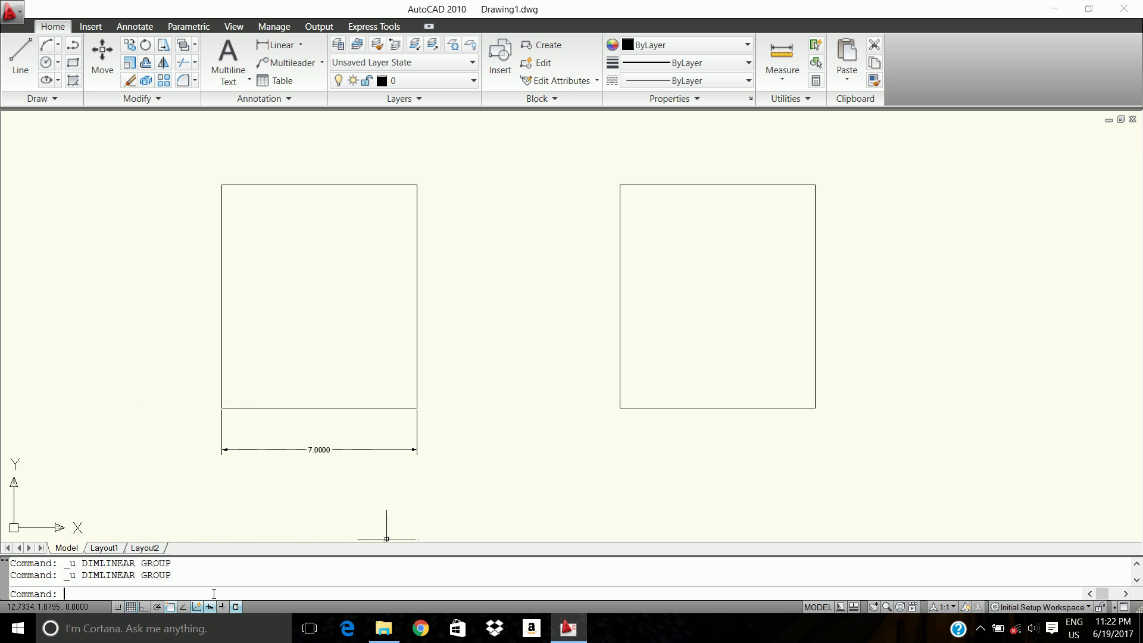
{"action": "key", "text": "ctrl+z"}
Step: Set the overall dimension scale variable DIMSCALE to 2
{"action": "type", "text": "dimsca"}
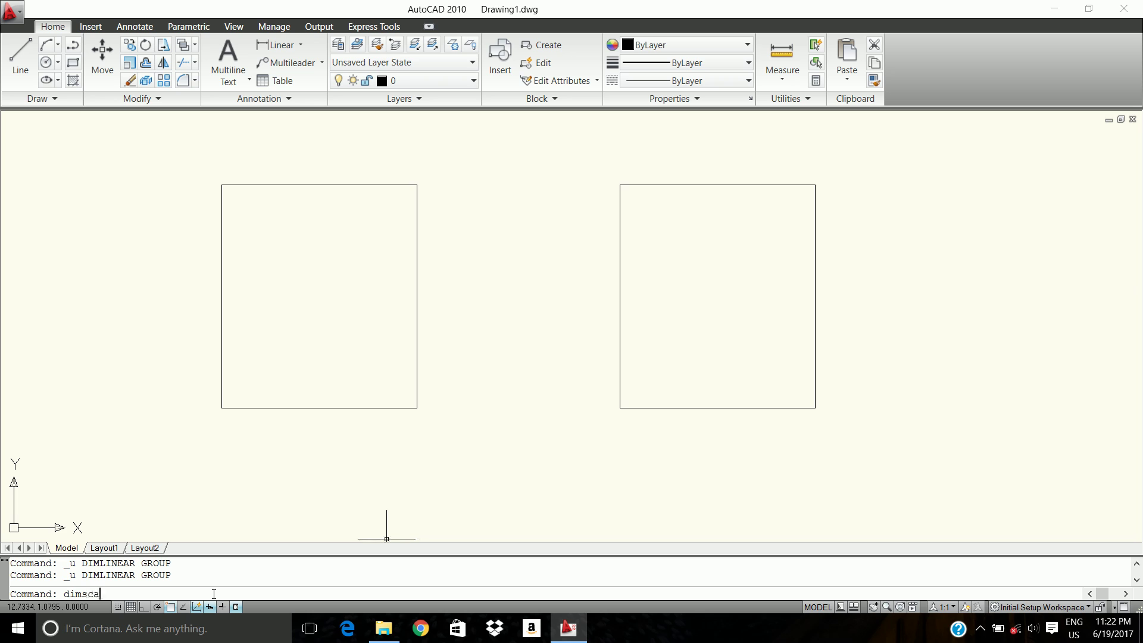
{"action": "type", "text": "le"}
{"action": "key", "text": "Return"}
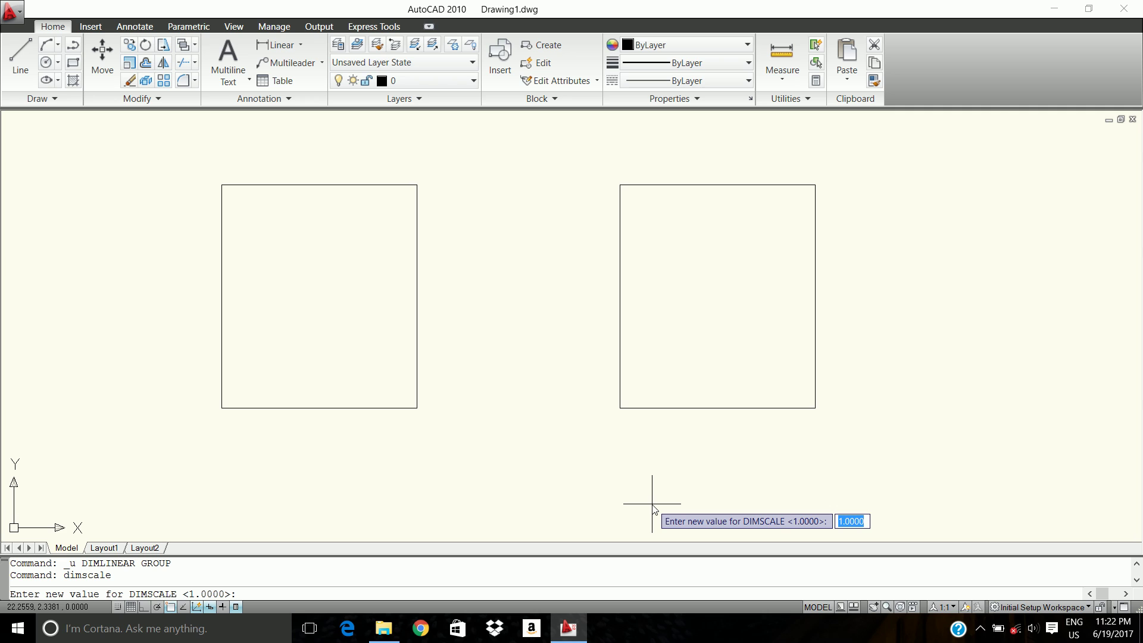
{"action": "type", "text": "2"}
{"action": "key", "text": "Return"}
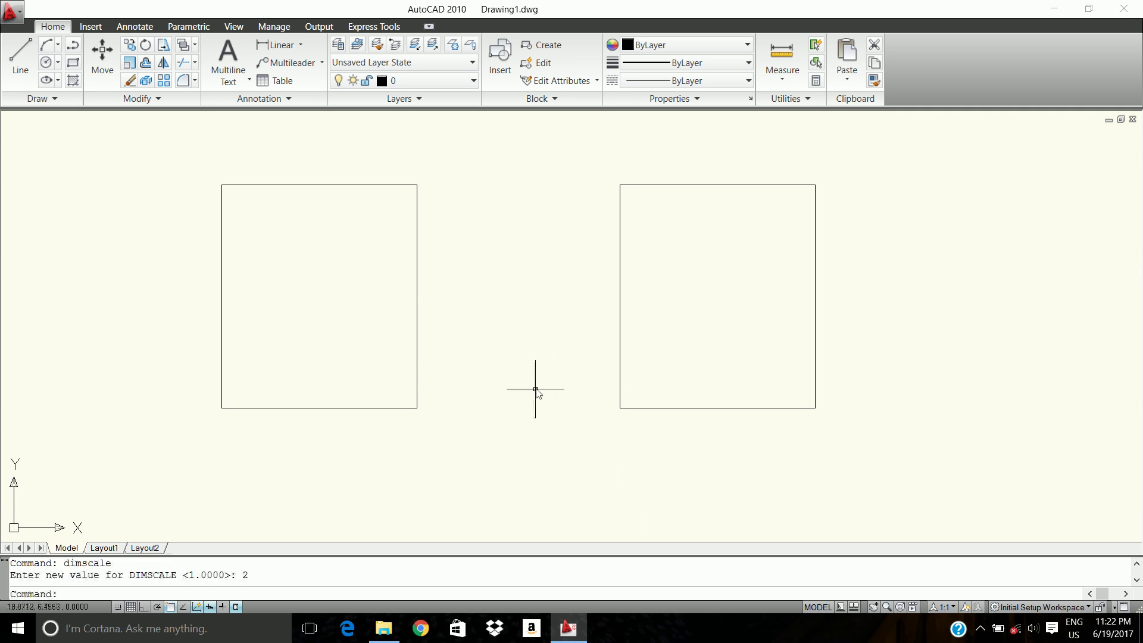
Step: Add a horizontal linear dimension to the left rectangle's bottom edge, placed about 2.3 units below it
{"action": "left_click", "coordinate": [279, 45]}
{"action": "left_click", "coordinate": [221, 408]}
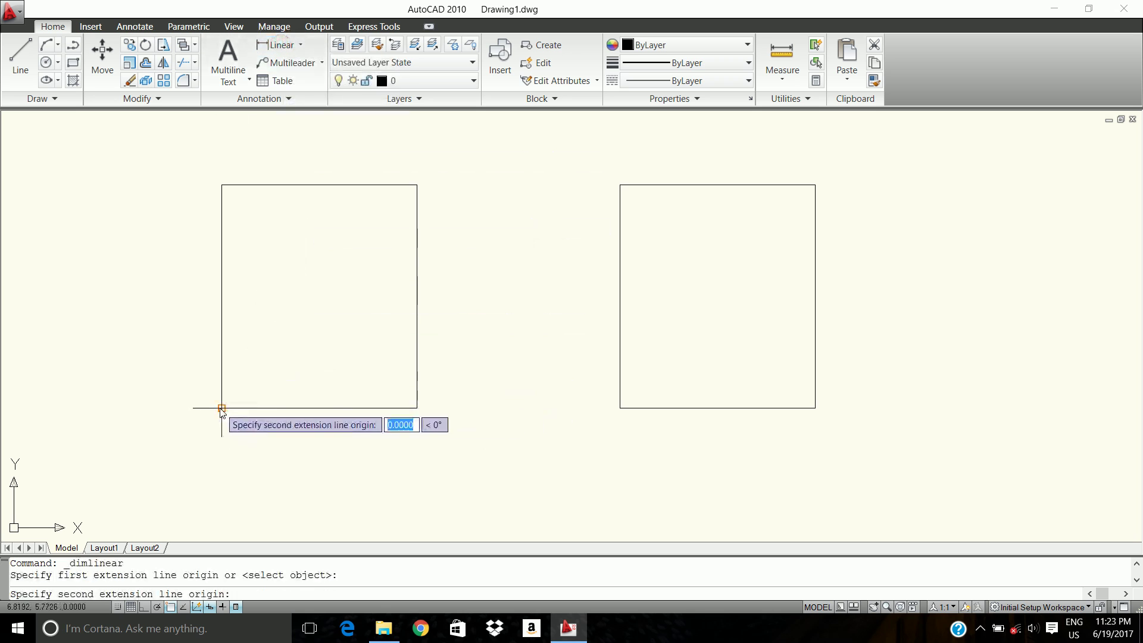
{"action": "left_click", "coordinate": [417, 408]}
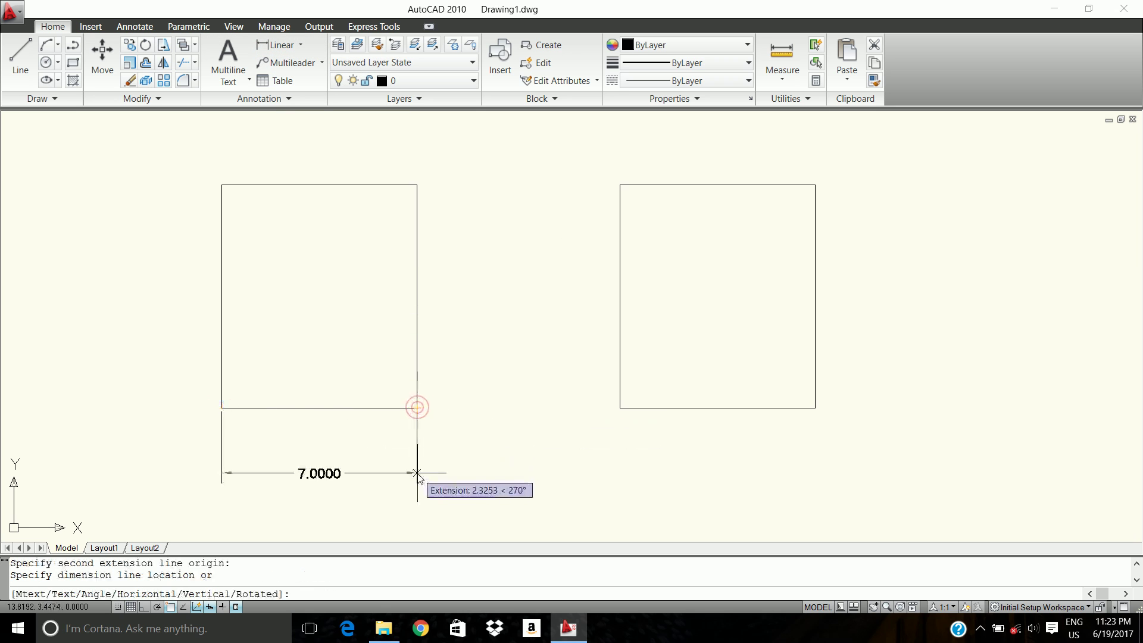
{"action": "left_click", "coordinate": [418, 474]}
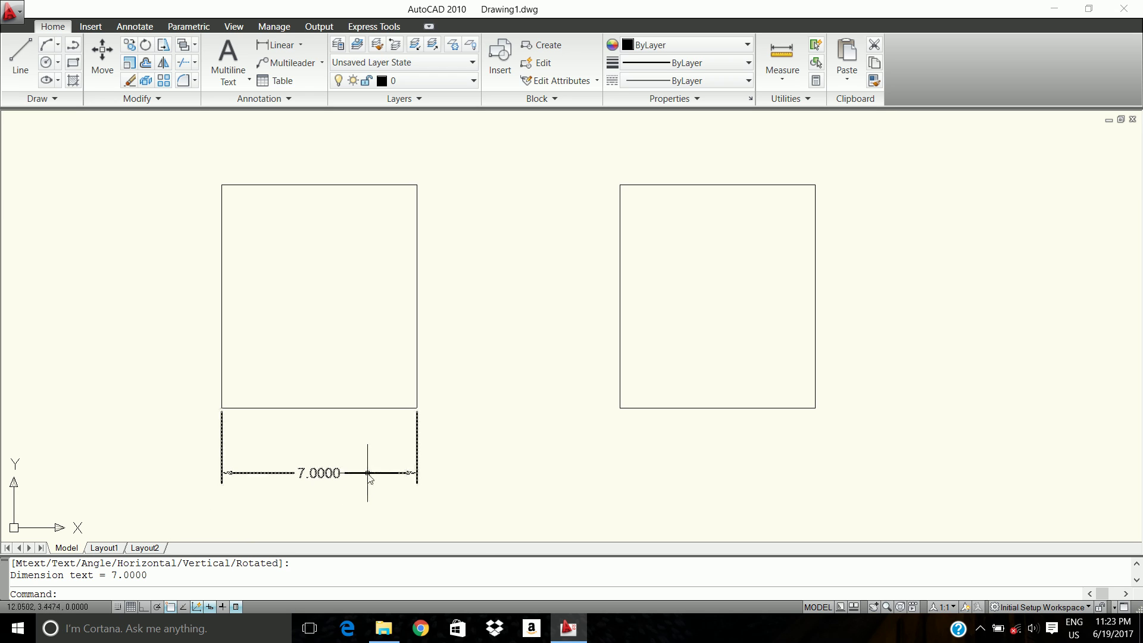
{"action": "mouse_move", "coordinate": [368, 474]}
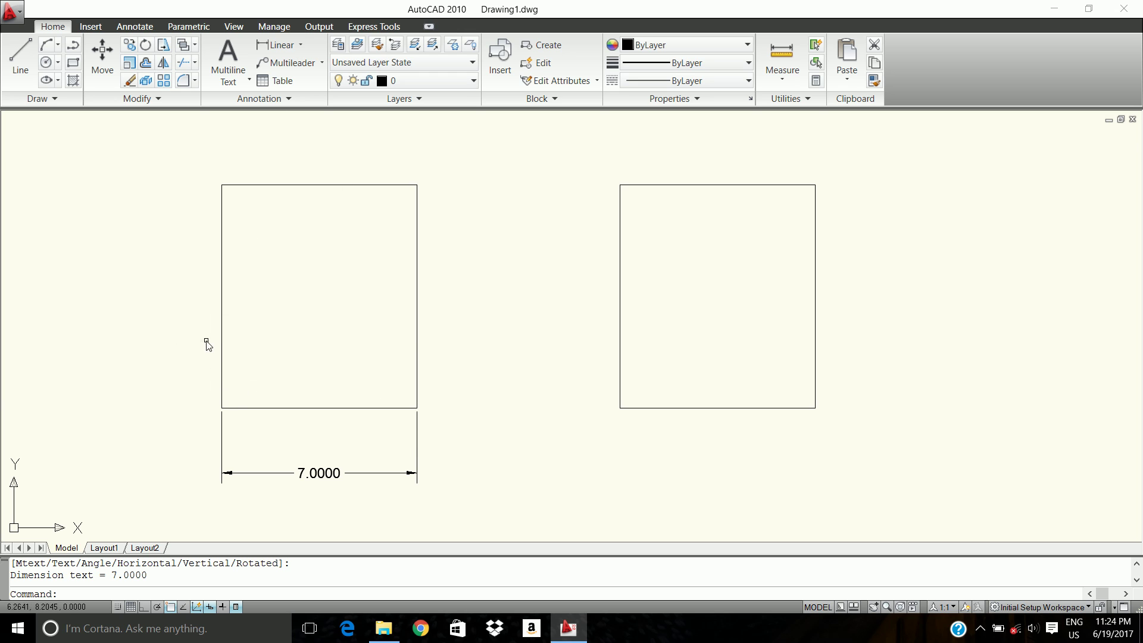
Step: Undo the left rectangle's width dimension and set the tolerance variable DIMTOL to on
{"action": "key", "text": "ctrl+z"}
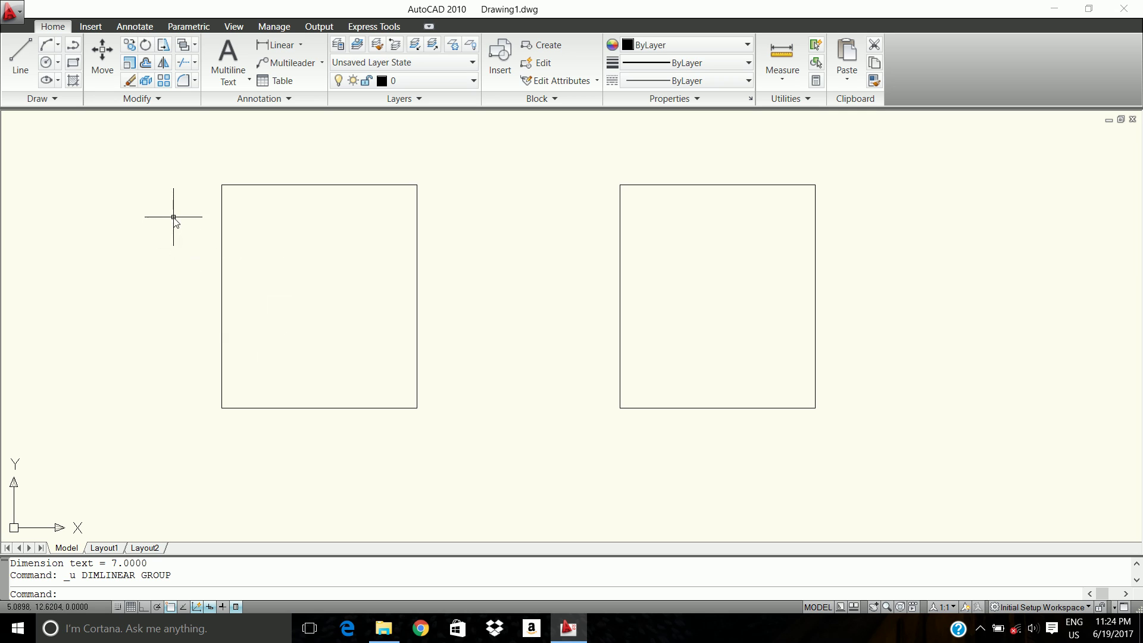
{"action": "type", "text": "dimtol"}
{"action": "key", "text": "Return"}
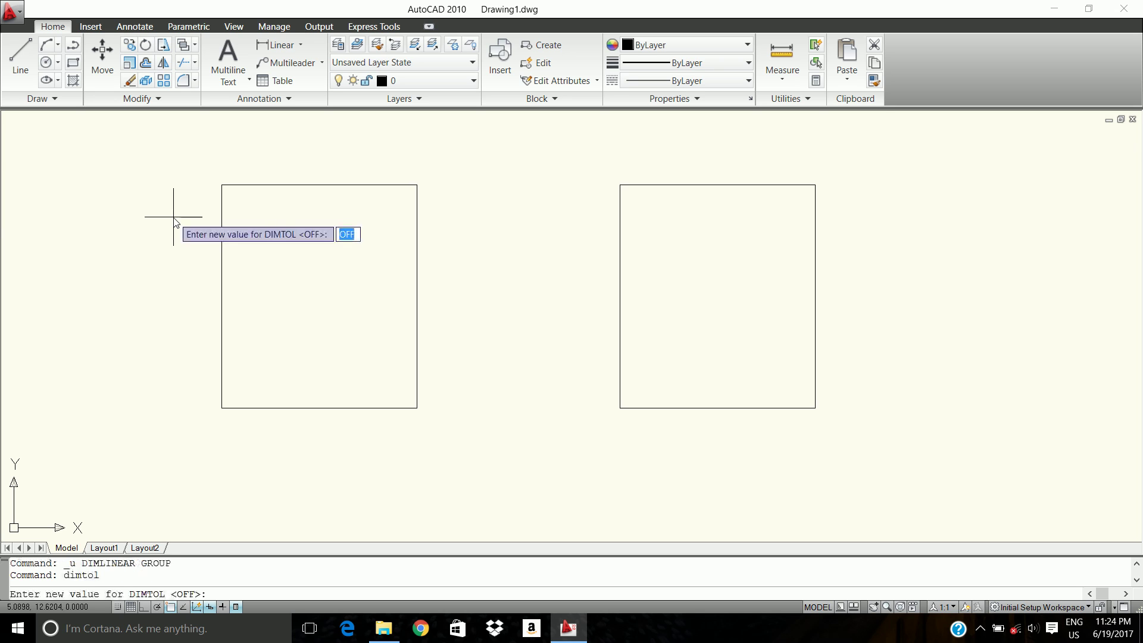
{"action": "type", "text": "on"}
{"action": "key", "text": "Return"}
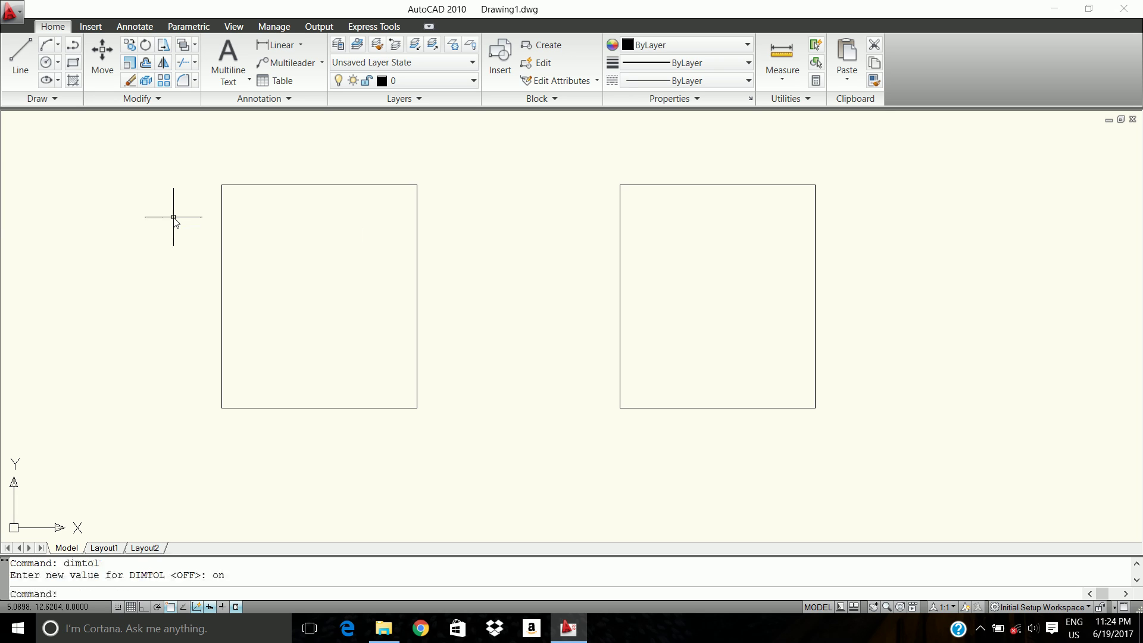
Step: Dimension the left rectangle's bottom edge with a horizontal linear dimension placed below it, with tolerances enabled
{"action": "left_click", "coordinate": [288, 43]}
{"action": "left_click", "coordinate": [223, 407]}
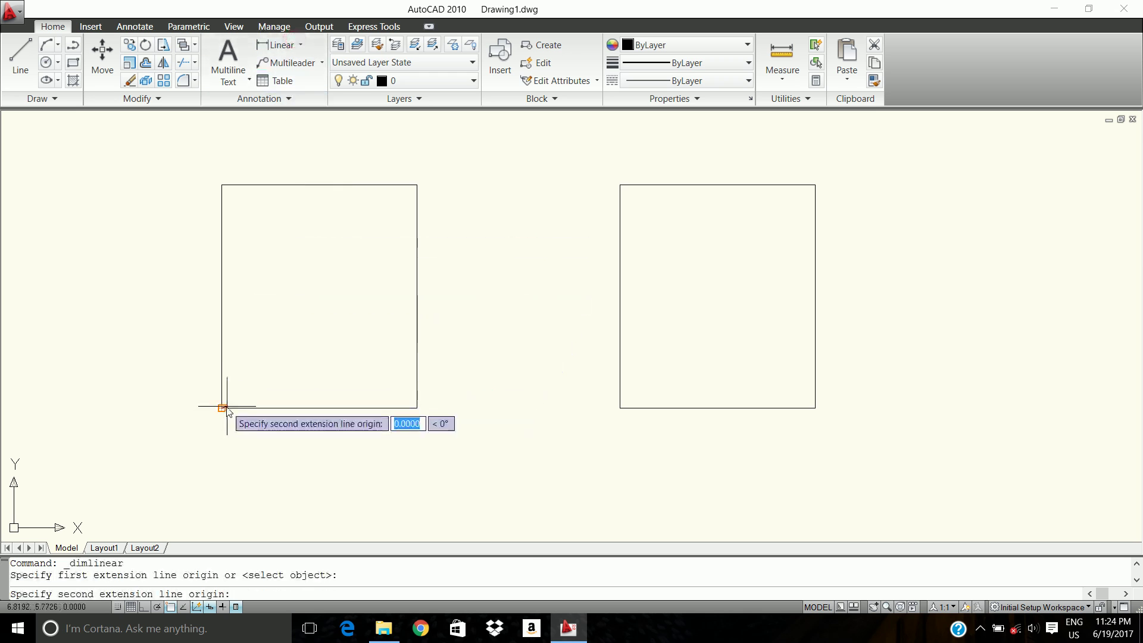
{"action": "left_click", "coordinate": [417, 408]}
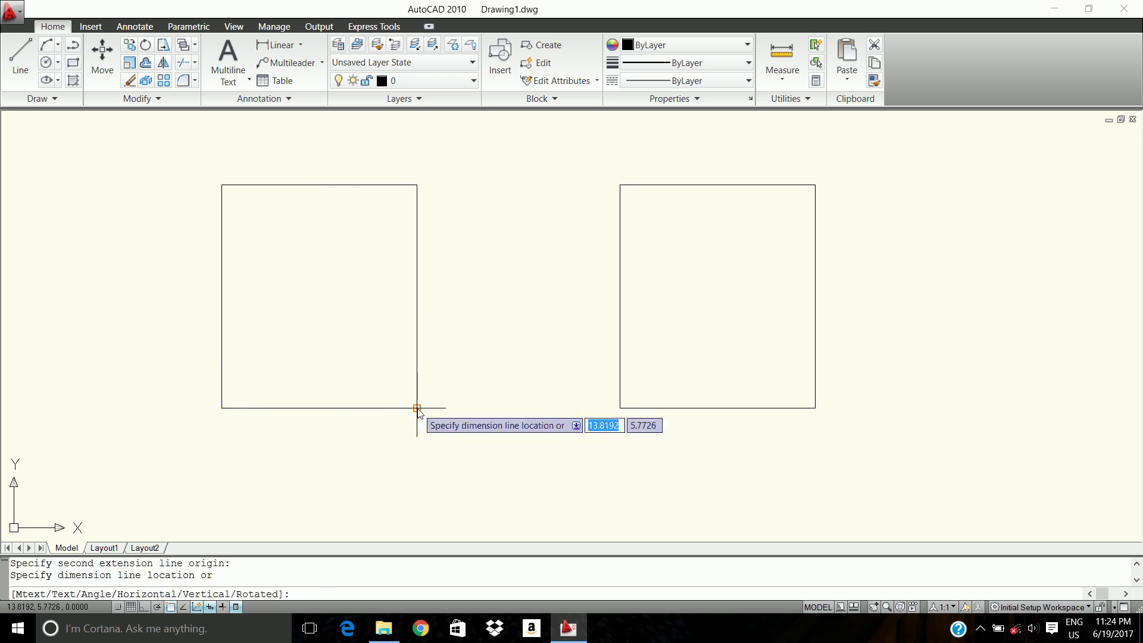
{"action": "left_click", "coordinate": [418, 467]}
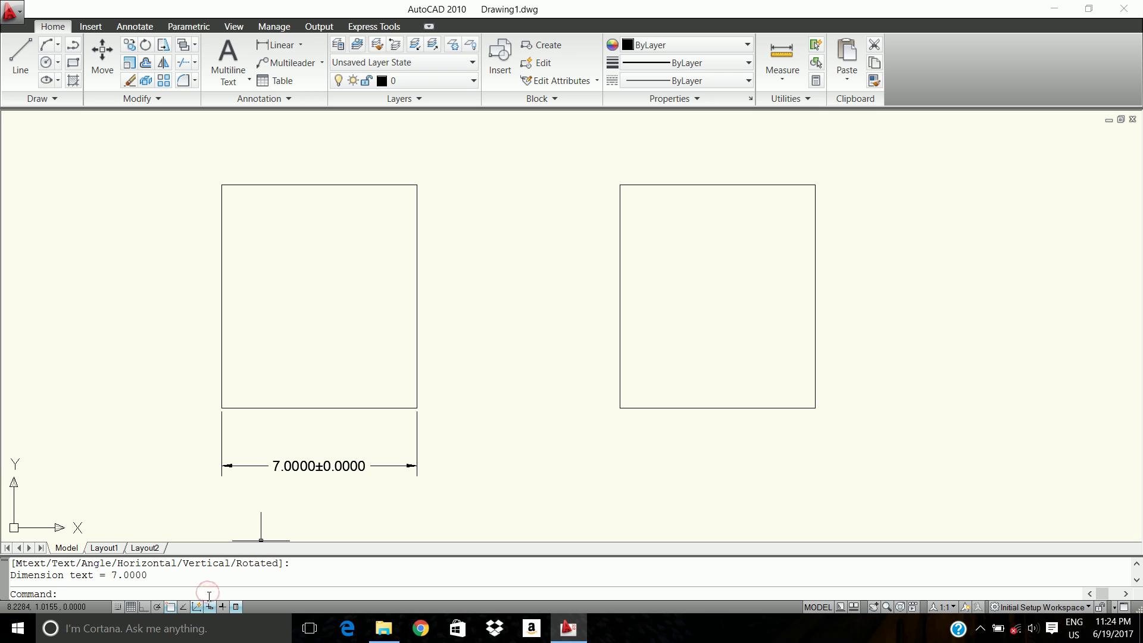
Step: Set the plus tolerance variable DIMTP to 2
{"action": "type", "text": "dimtp"}
{"action": "key", "text": "Return"}
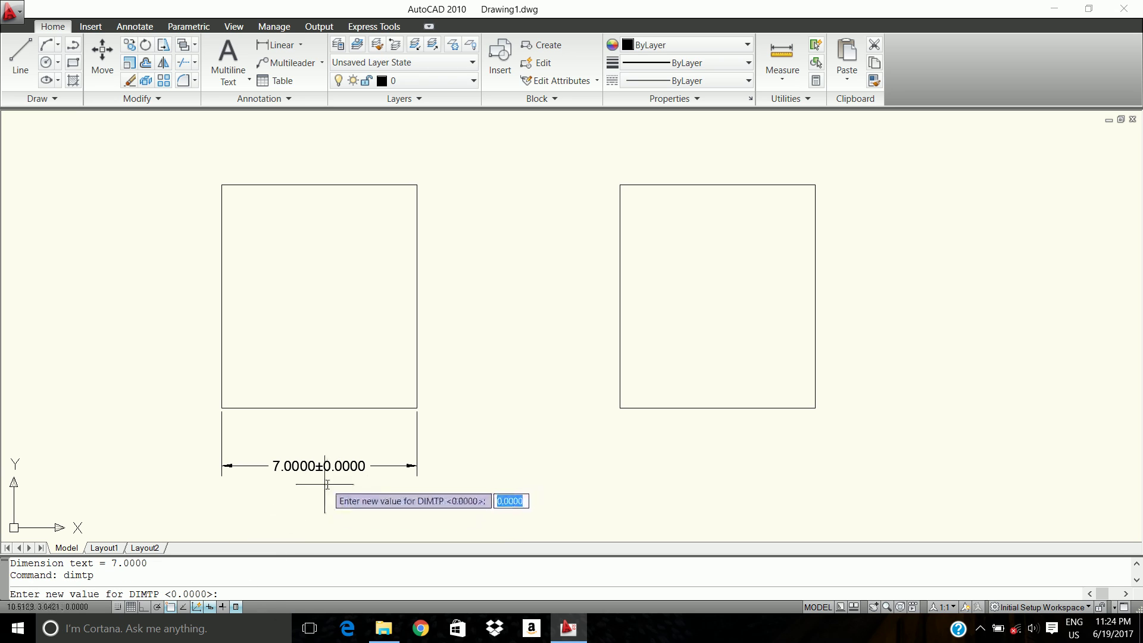
{"action": "type", "text": "2"}
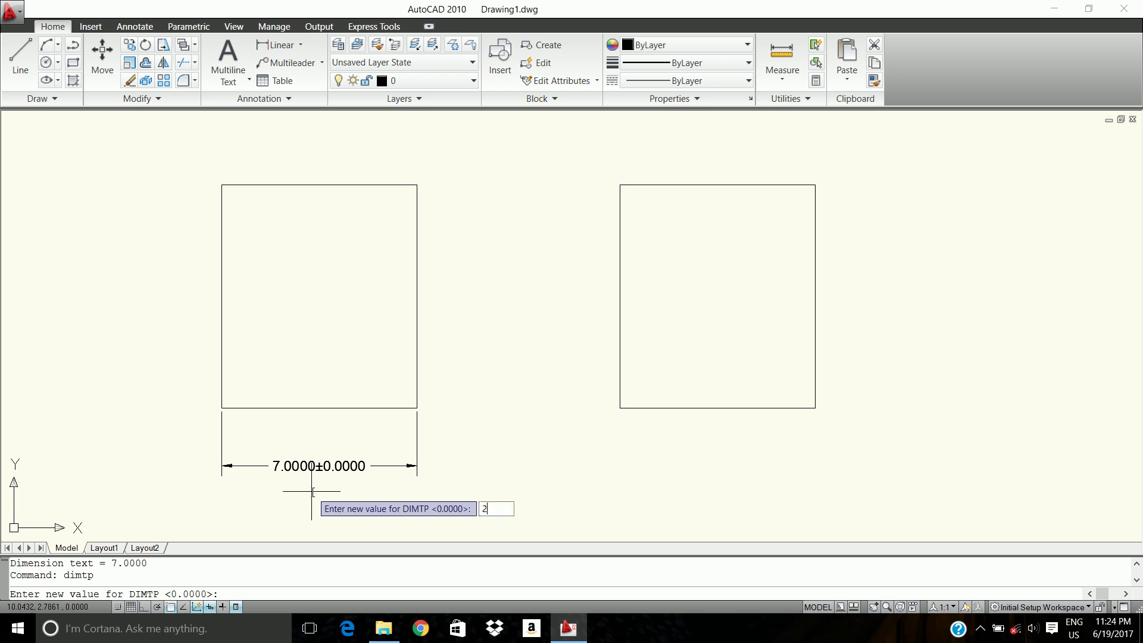
{"action": "key", "text": "Return"}
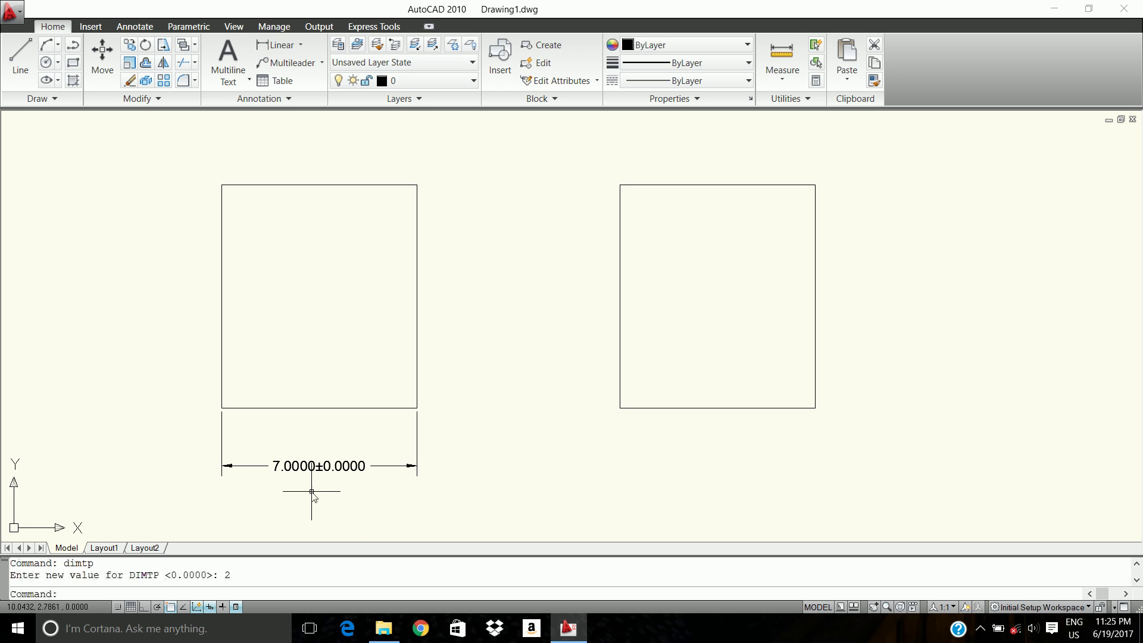
Step: Add a second horizontal linear dimension across the left rectangle's width, placed below the first one
{"action": "left_click", "coordinate": [280, 52]}
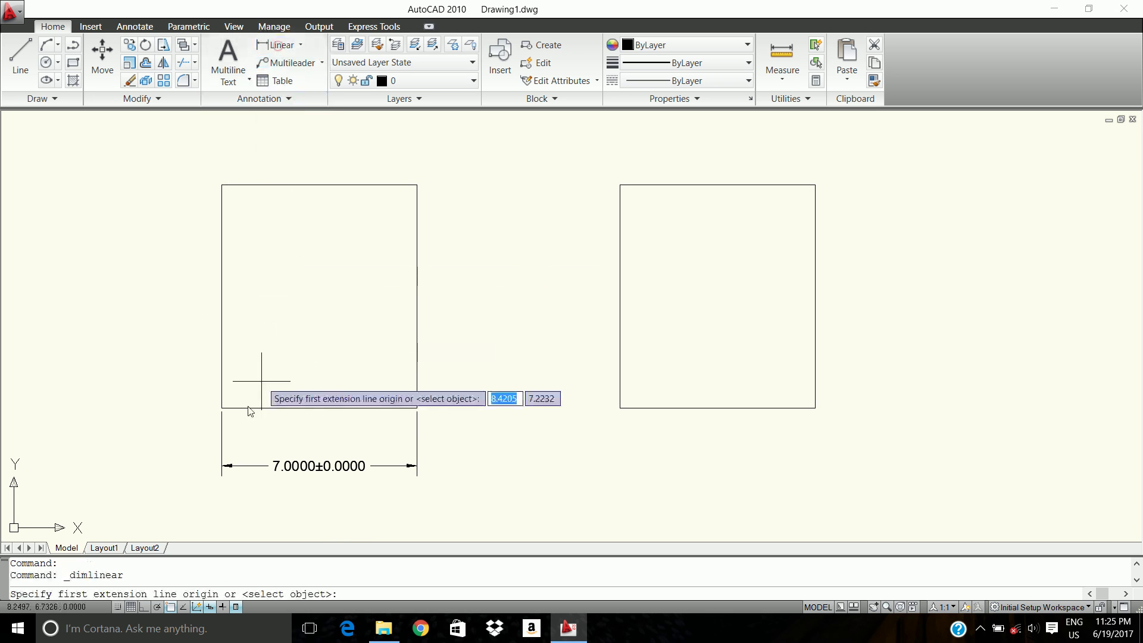
{"action": "left_click", "coordinate": [222, 413]}
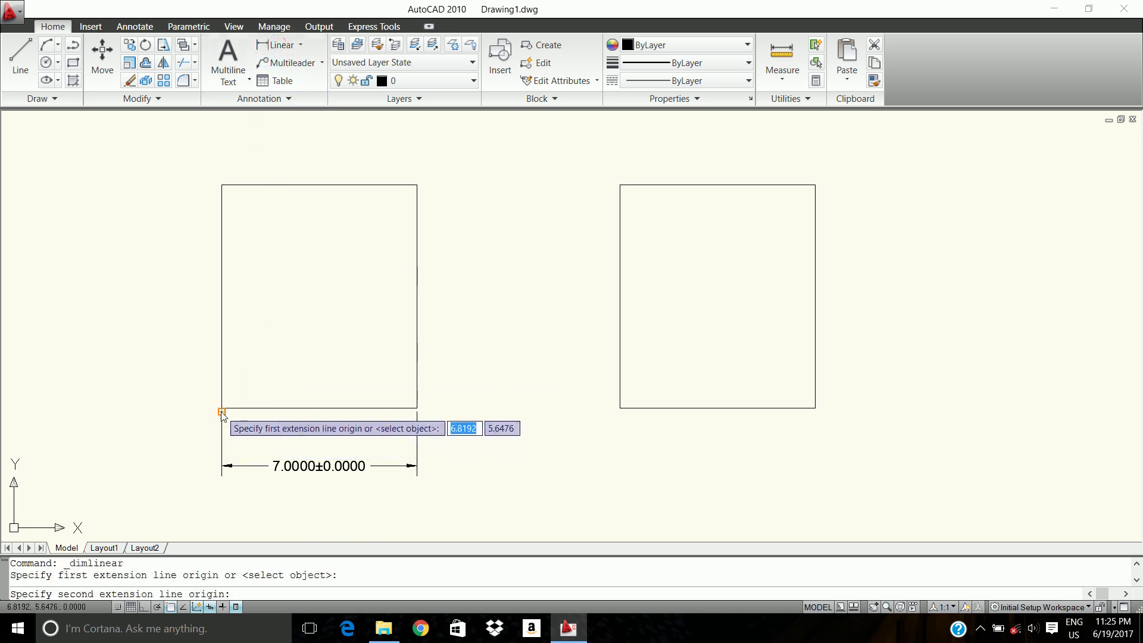
{"action": "left_click", "coordinate": [417, 409]}
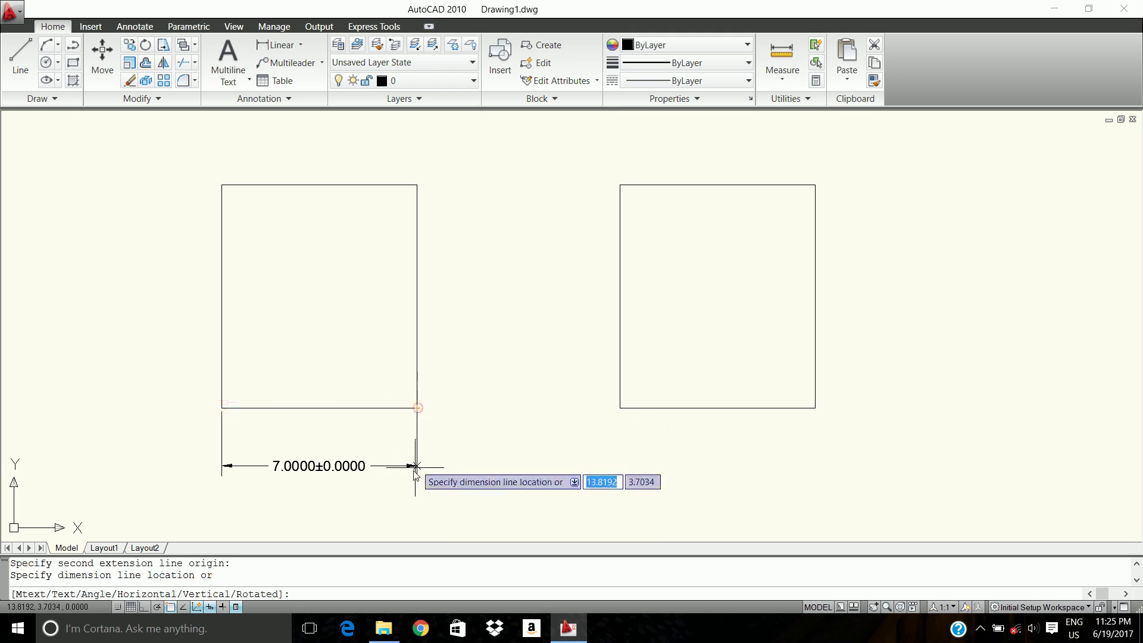
{"action": "left_click", "coordinate": [416, 500]}
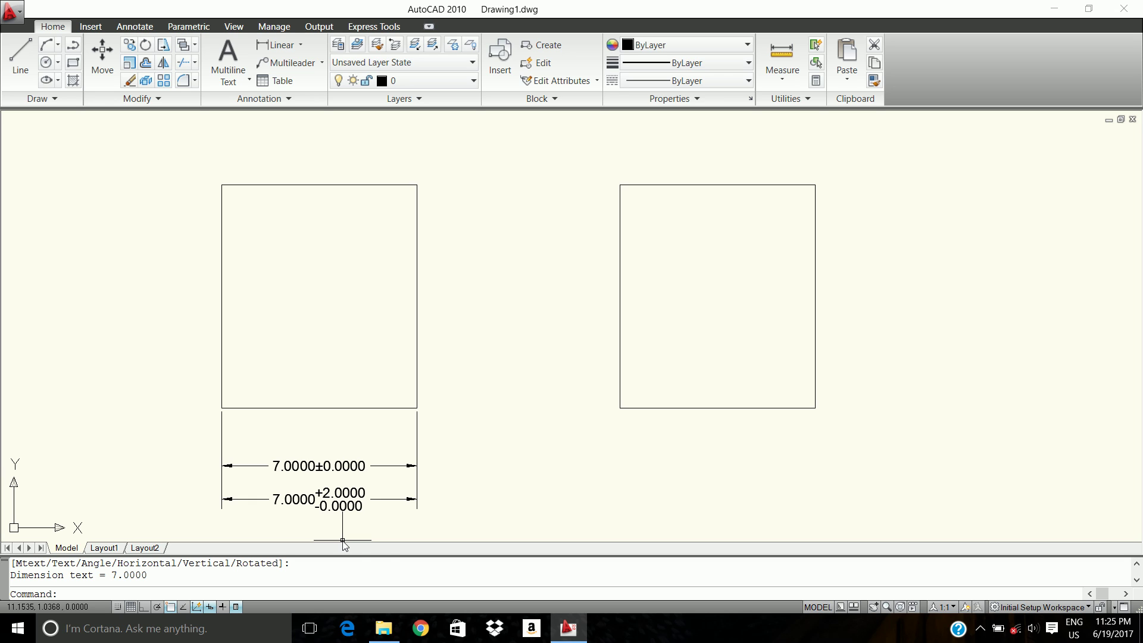
Step: Set the minus tolerance variable DIMTM to 4
{"action": "type", "text": "dimtm"}
{"action": "key", "text": "Return"}
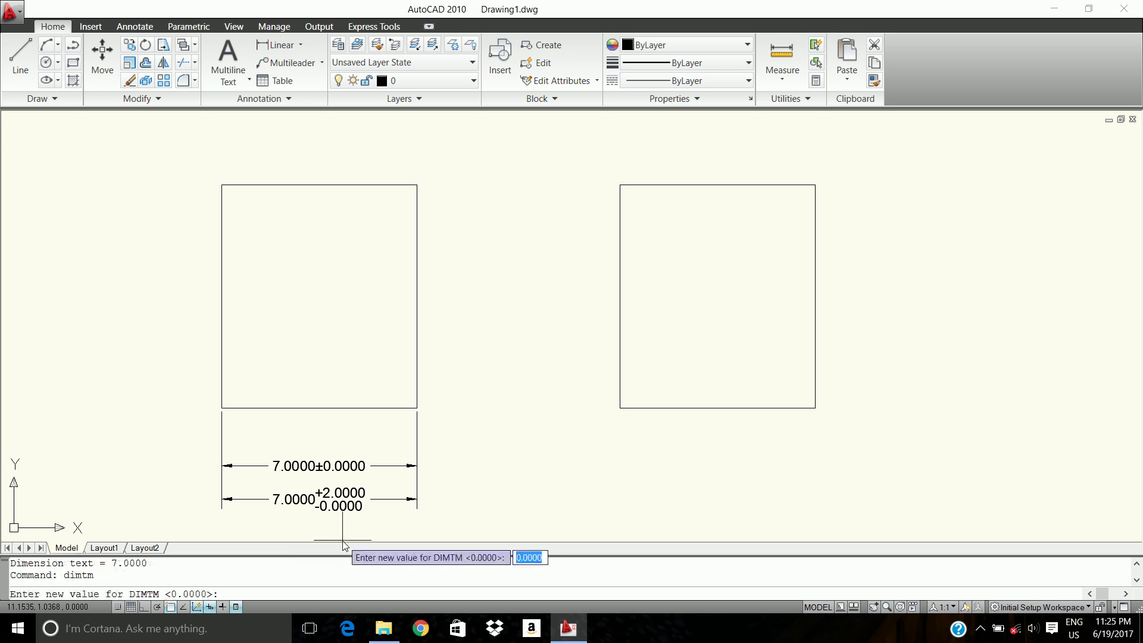
{"action": "type", "text": "4"}
{"action": "key", "text": "Return"}
Step: Add a third horizontal linear dimension across the left rectangle's width, placed between its bottom edge and the existing dimensions
{"action": "left_click", "coordinate": [286, 46]}
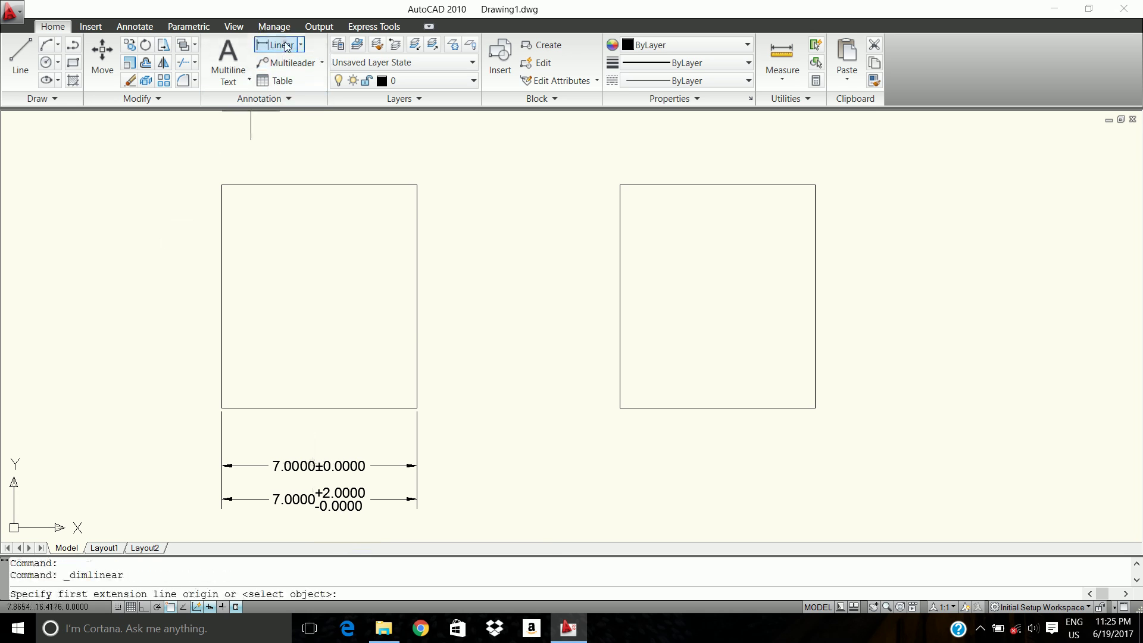
{"action": "left_click", "coordinate": [222, 409]}
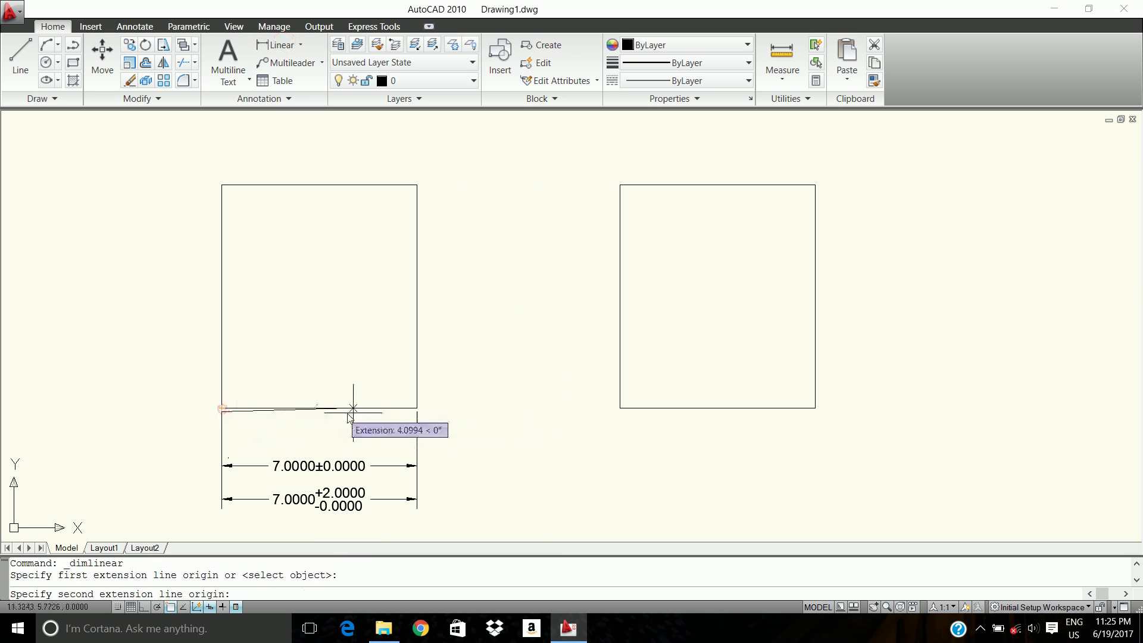
{"action": "left_click", "coordinate": [417, 409]}
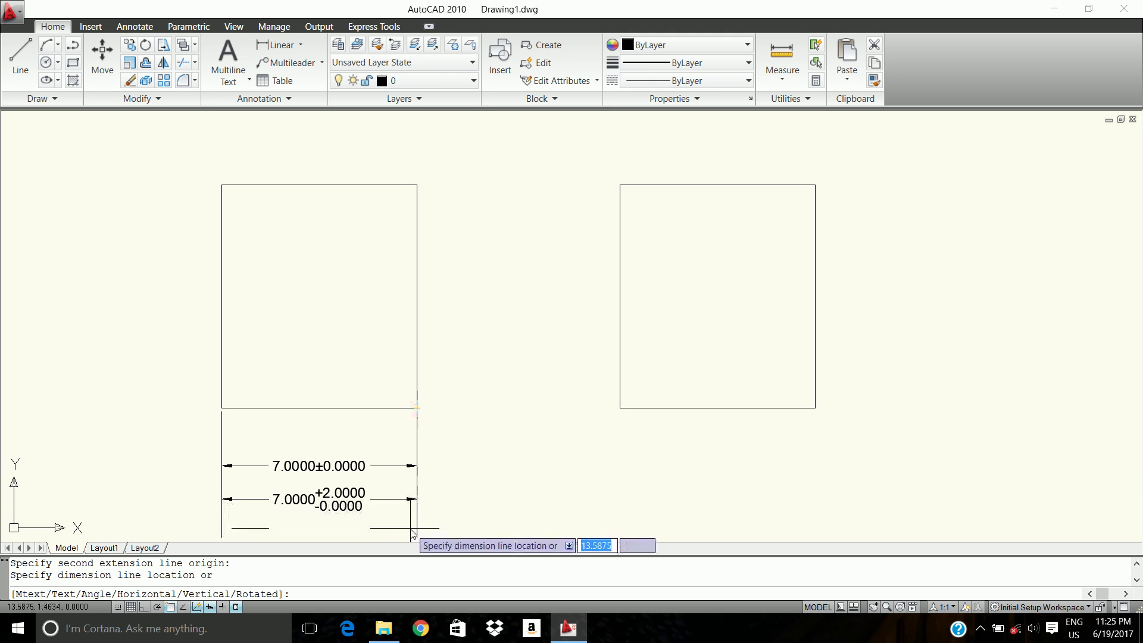
{"action": "left_click", "coordinate": [401, 444]}
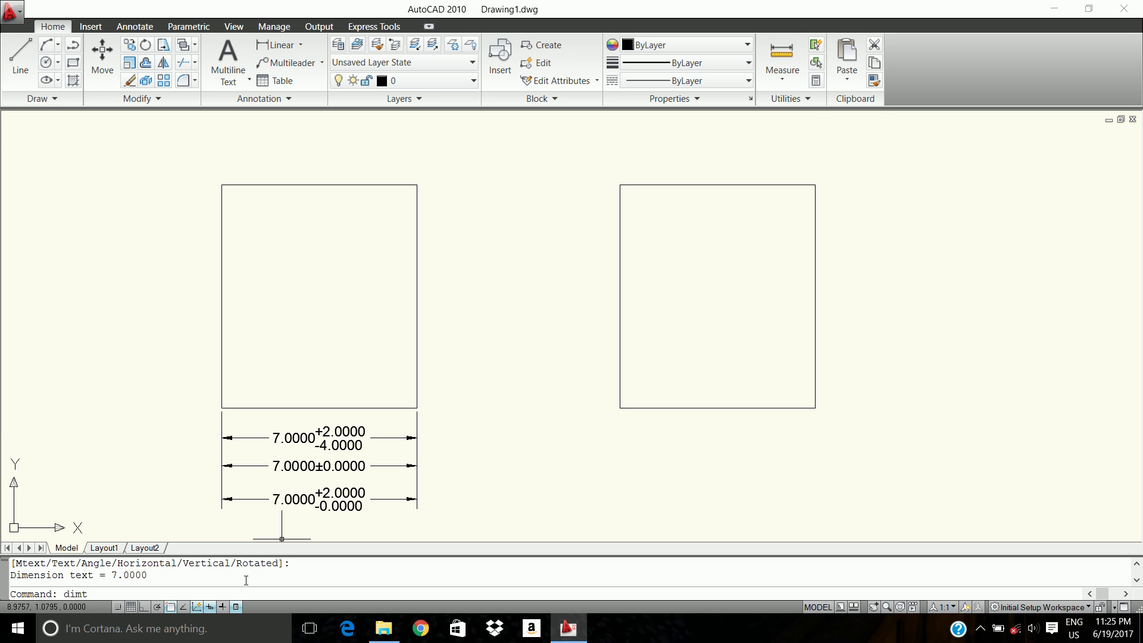
Step: Set the tolerance variable DIMTOL to off and the plus tolerance variable DIMTP to 3
{"action": "key", "text": "Return"}
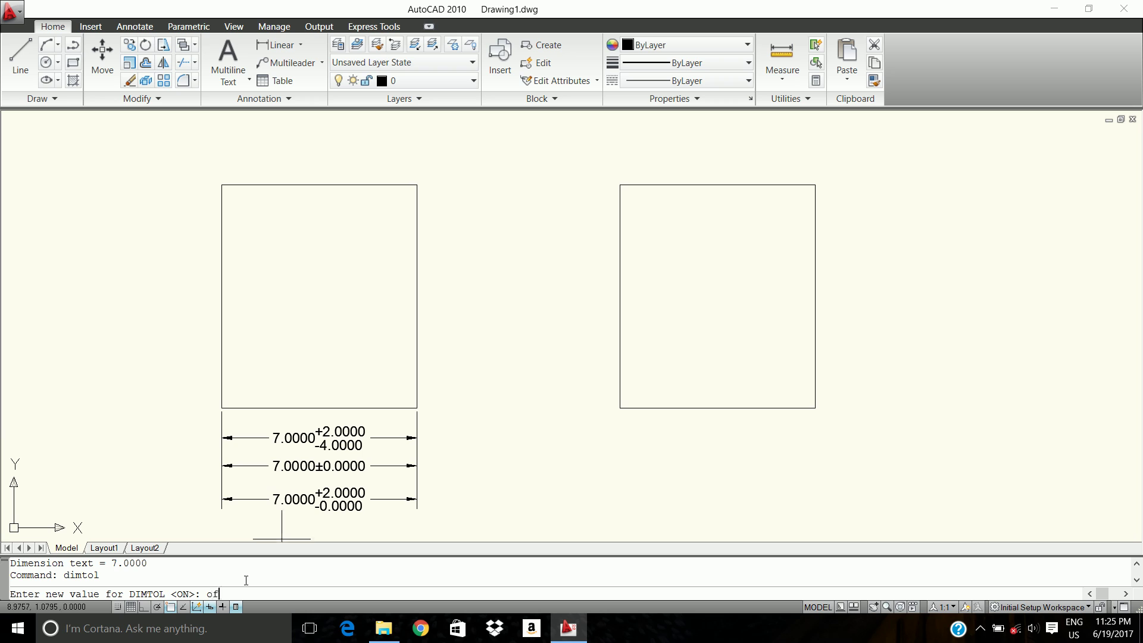
{"action": "key", "text": "Return"}
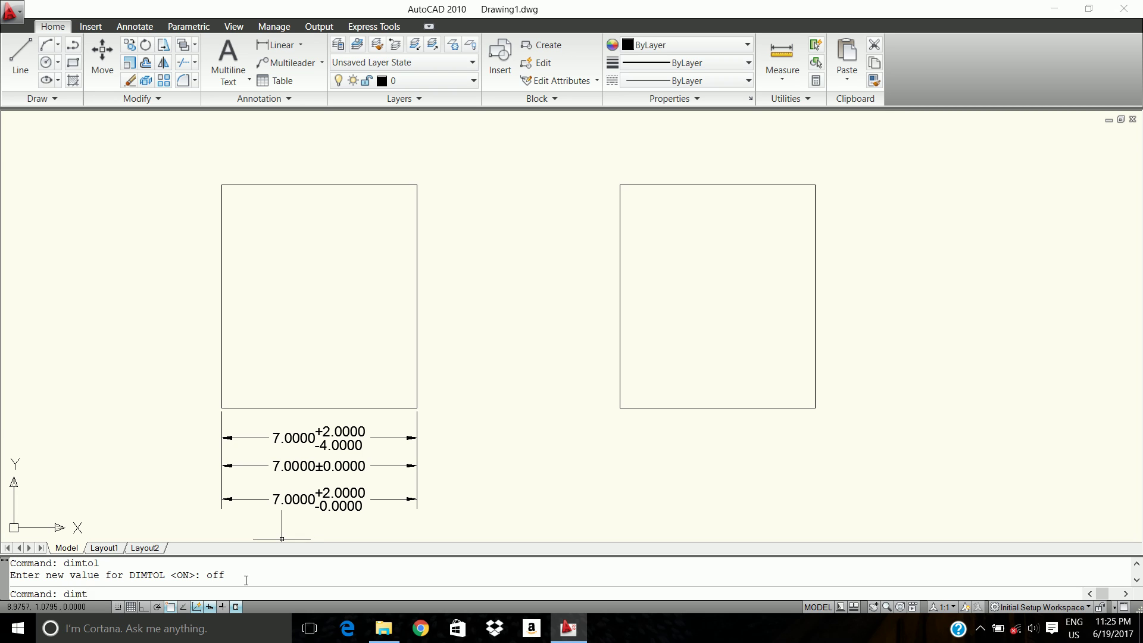
{"action": "key", "text": "Return"}
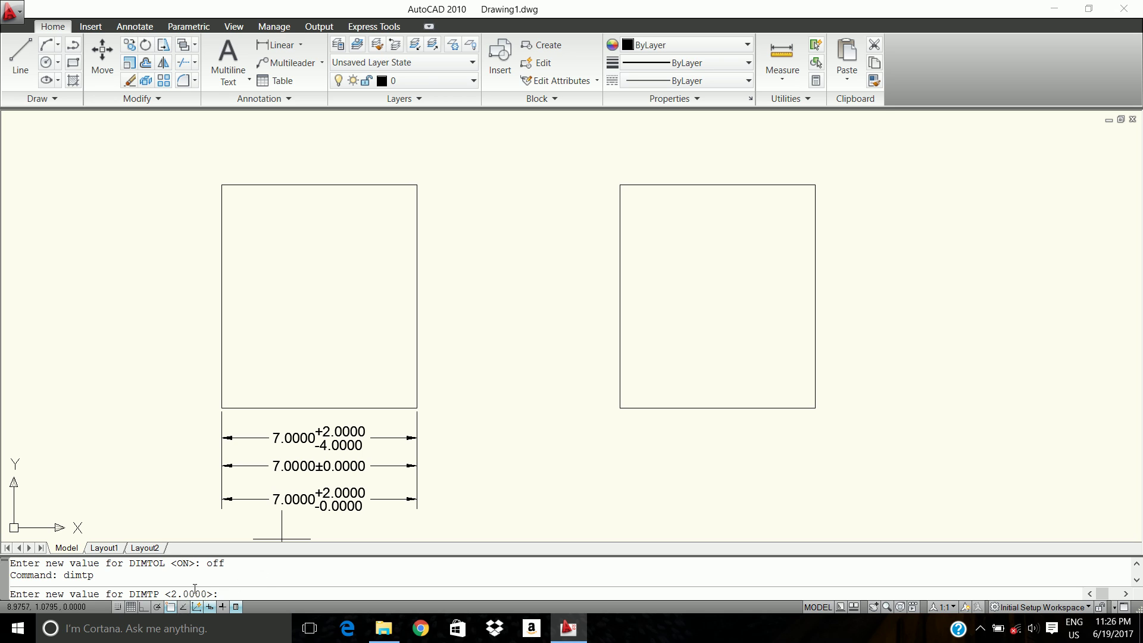
{"action": "type", "text": "3"}
{"action": "key", "text": "Return"}
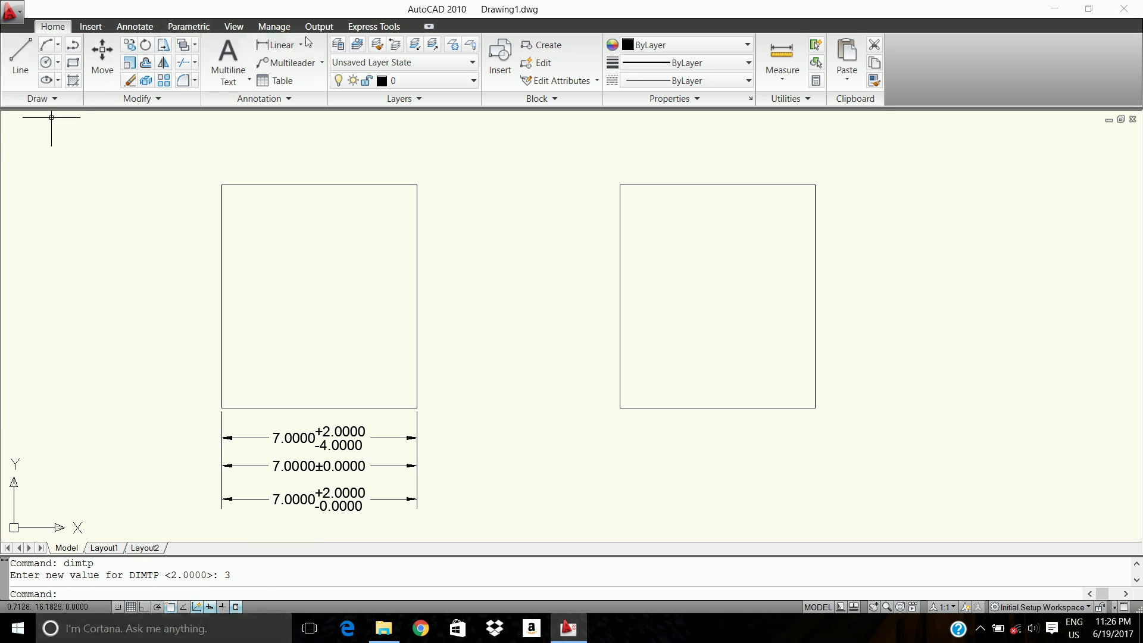
Step: Add a horizontal linear dimension across the right rectangle's width, placed below its bottom edge
{"action": "left_click", "coordinate": [274, 48]}
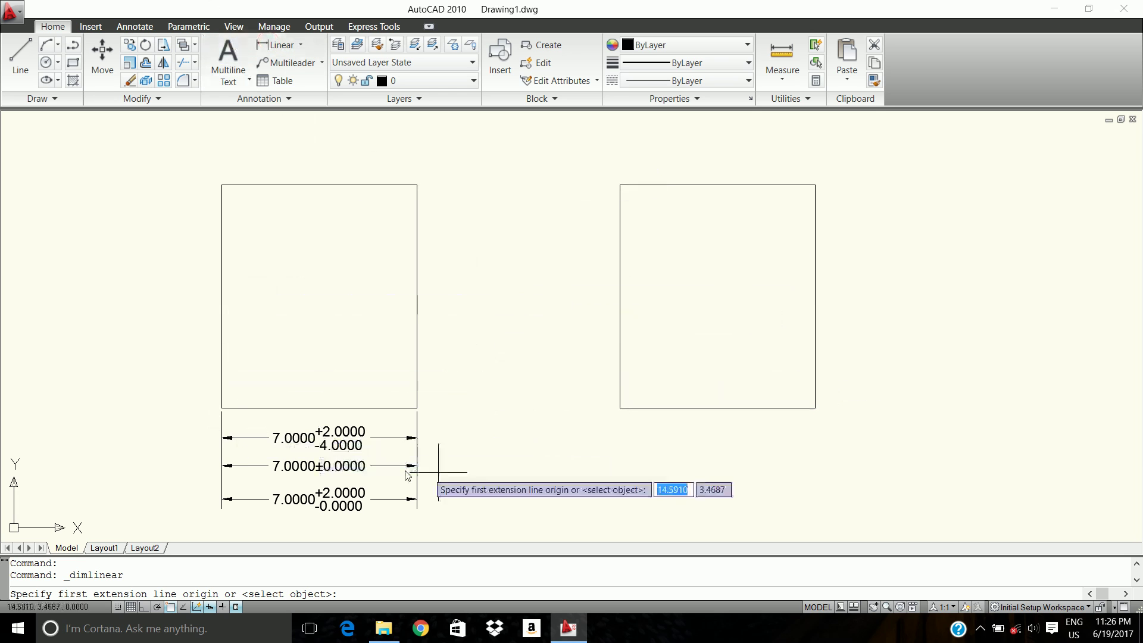
{"action": "left_click", "coordinate": [620, 408]}
{"action": "left_click", "coordinate": [815, 409]}
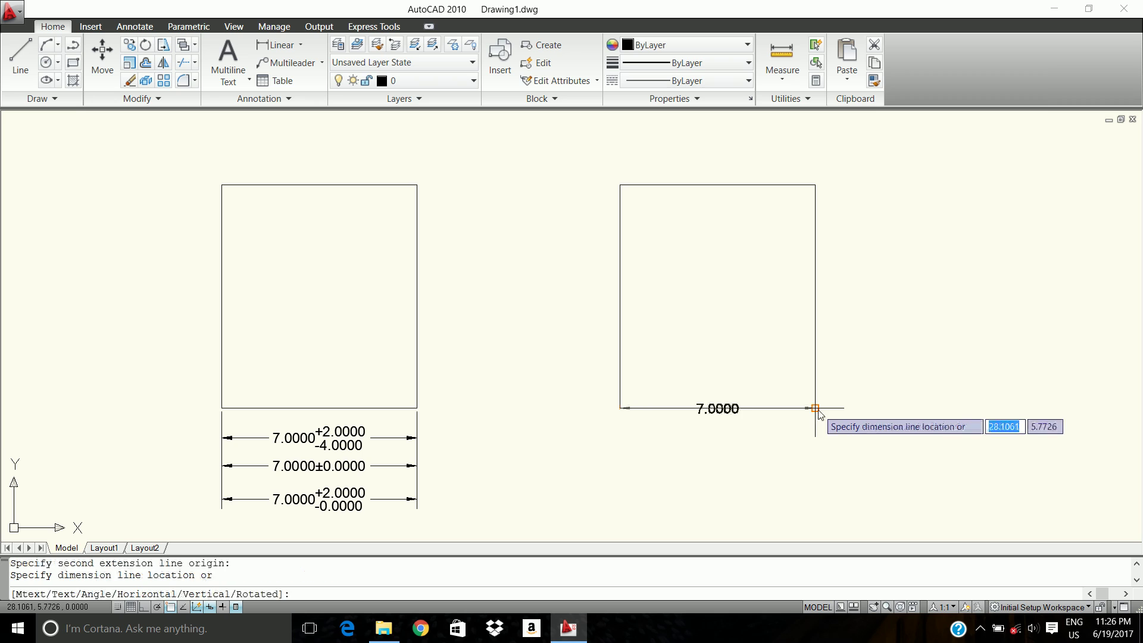
{"action": "left_click", "coordinate": [813, 471]}
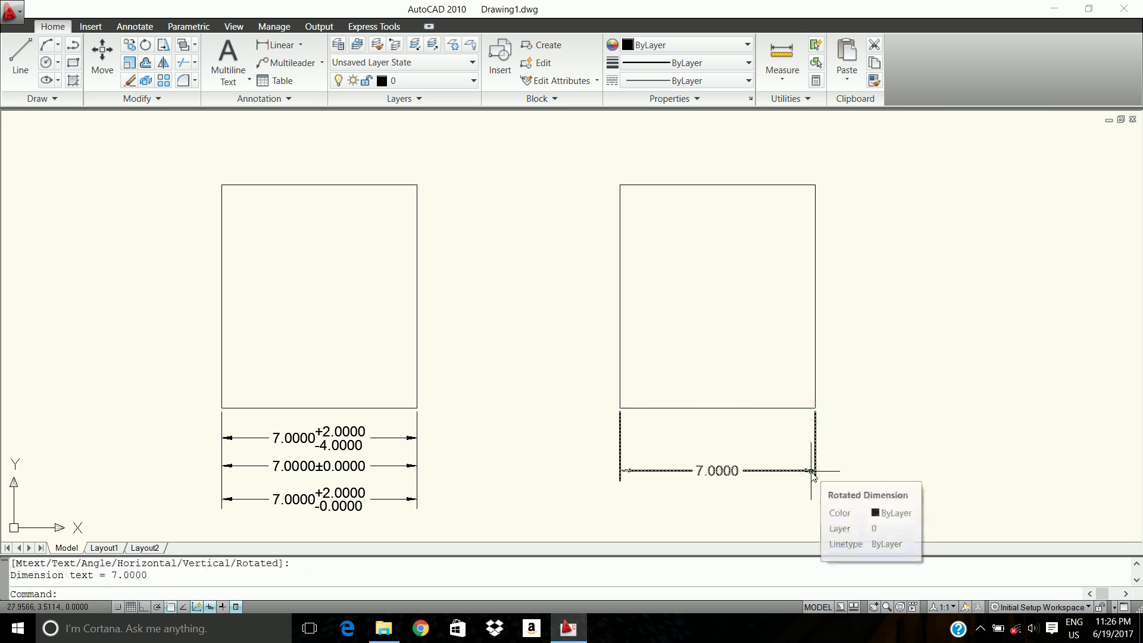
Step: Set the tolerance variable DIMTOL to on
{"action": "type", "text": "dimto"}
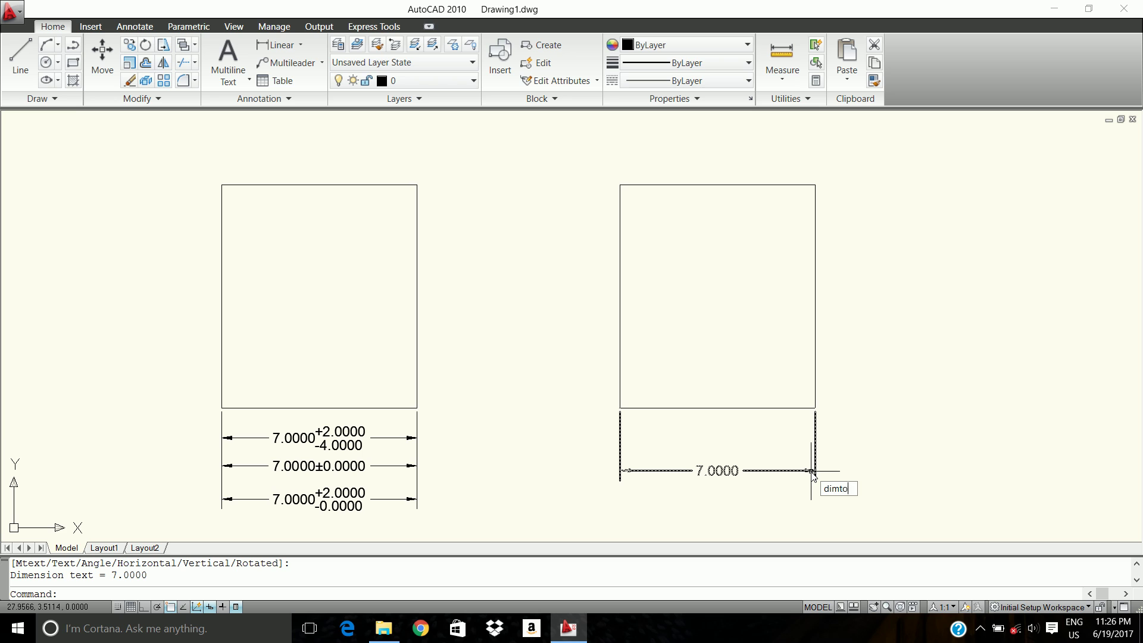
{"action": "type", "text": "l"}
{"action": "key", "text": "Return"}
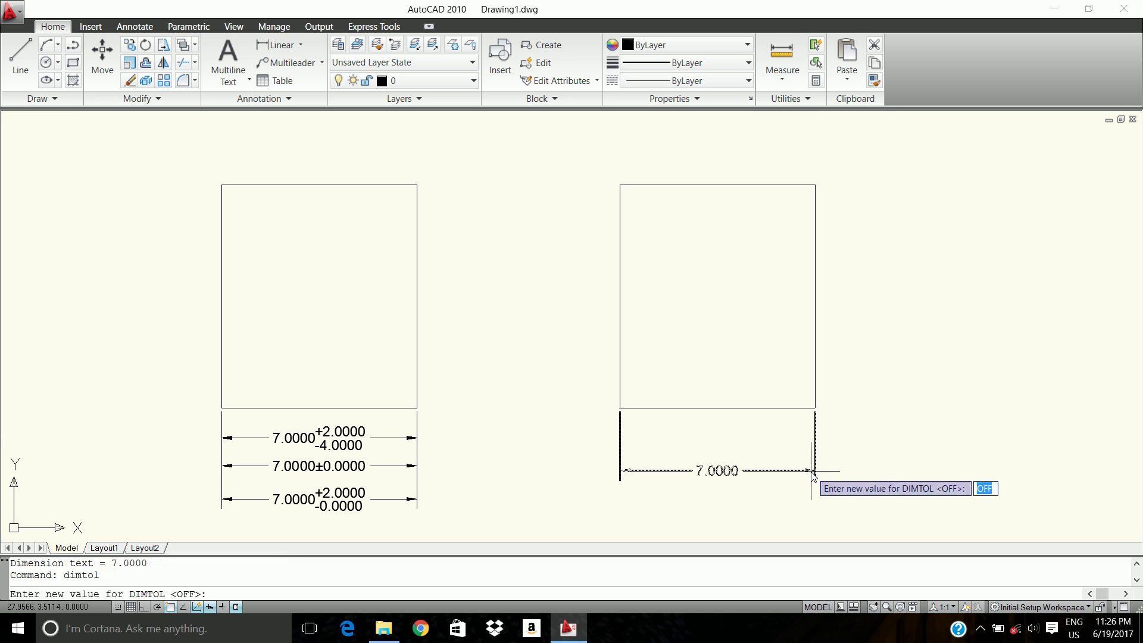
{"action": "type", "text": "on"}
{"action": "key", "text": "Return"}
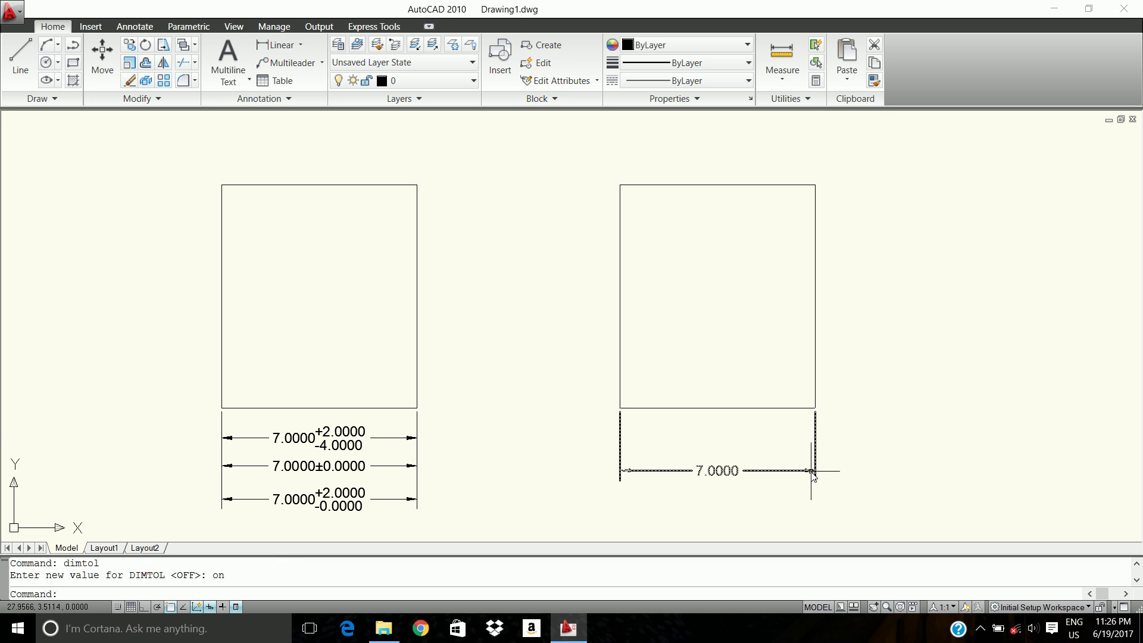
Step: Add a second horizontal linear dimension across the right rectangle's width, placed between its bottom edge and the existing dimension
{"action": "left_click", "coordinate": [278, 45]}
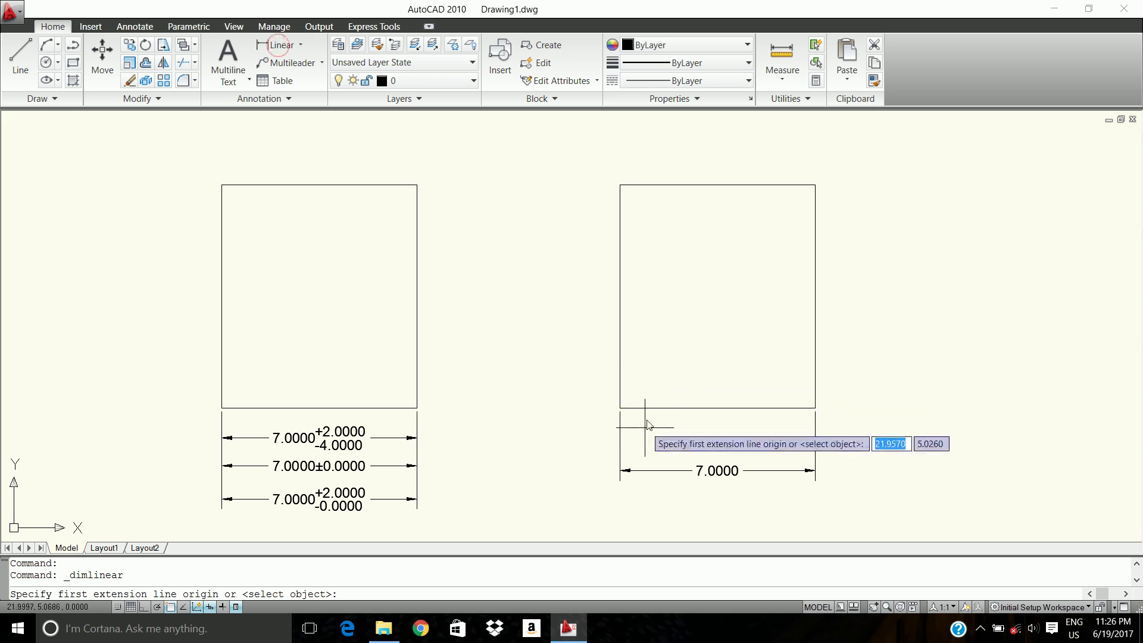
{"action": "left_click", "coordinate": [620, 409]}
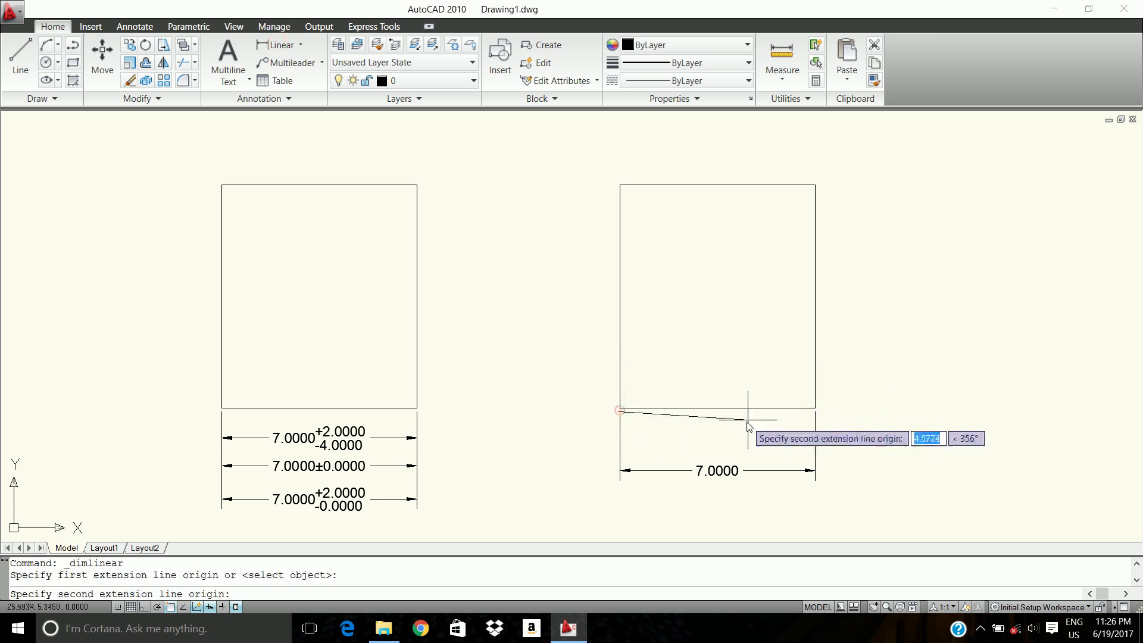
{"action": "left_click", "coordinate": [816, 409]}
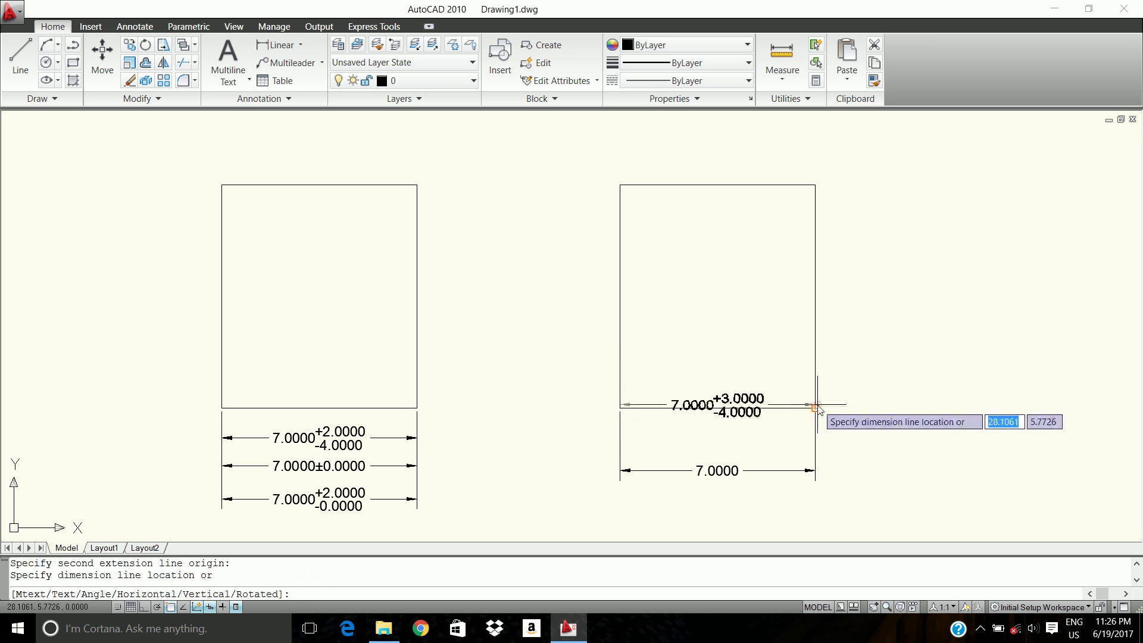
{"action": "left_click", "coordinate": [809, 442]}
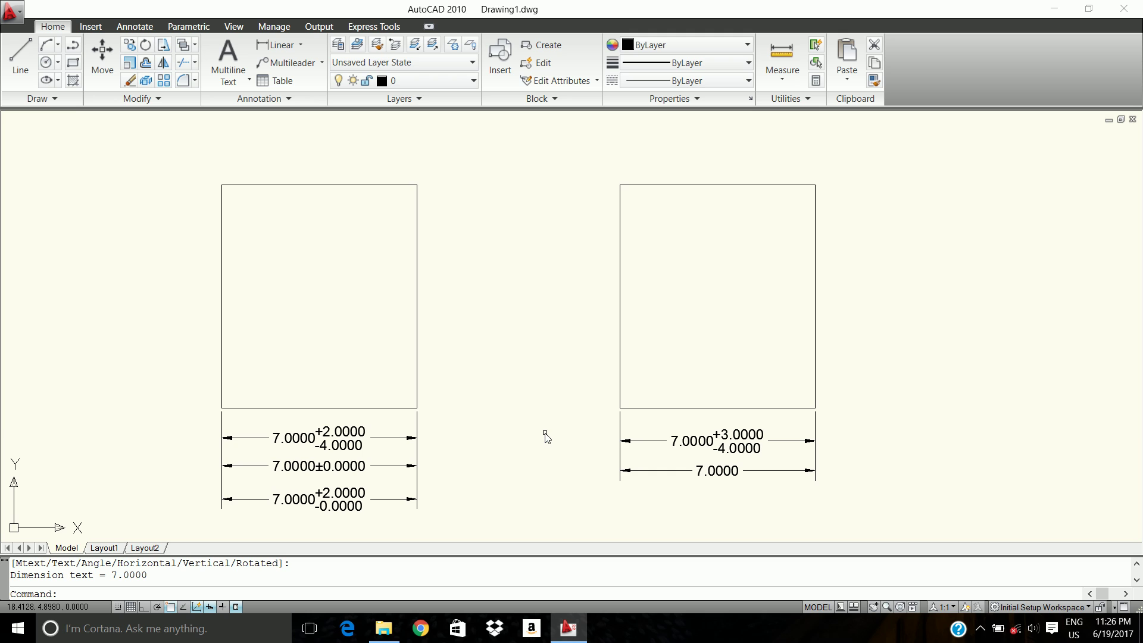
Step: Erase both rectangles and all their dimensions from the drawing
{"action": "key", "text": "ctrl+a"}
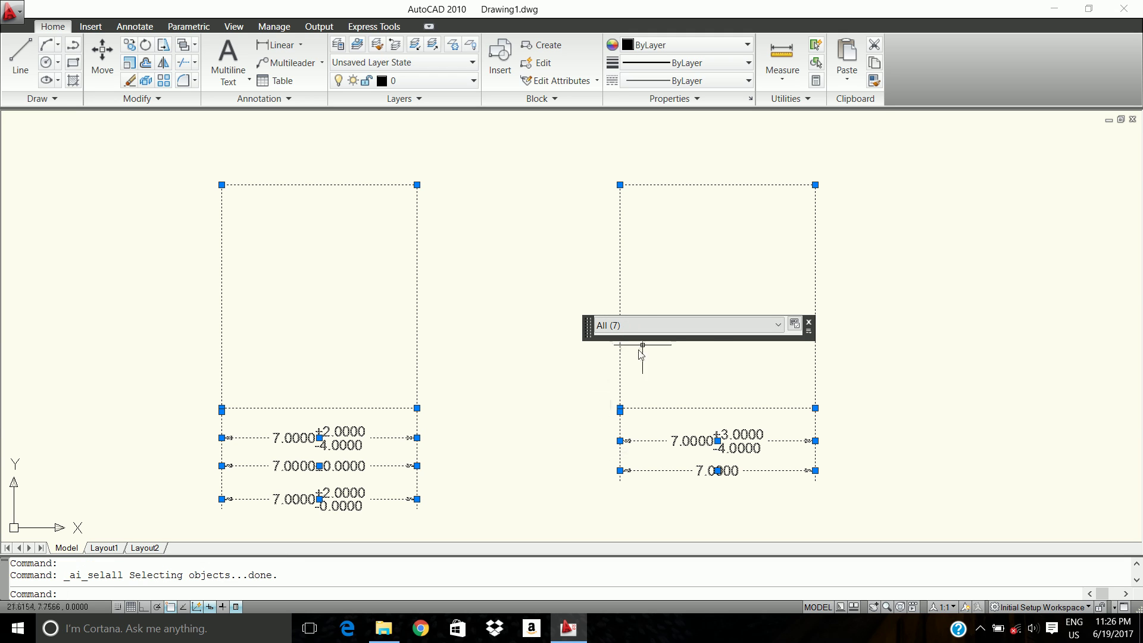
{"action": "left_click", "coordinate": [810, 324]}
{"action": "key", "text": "Delete"}
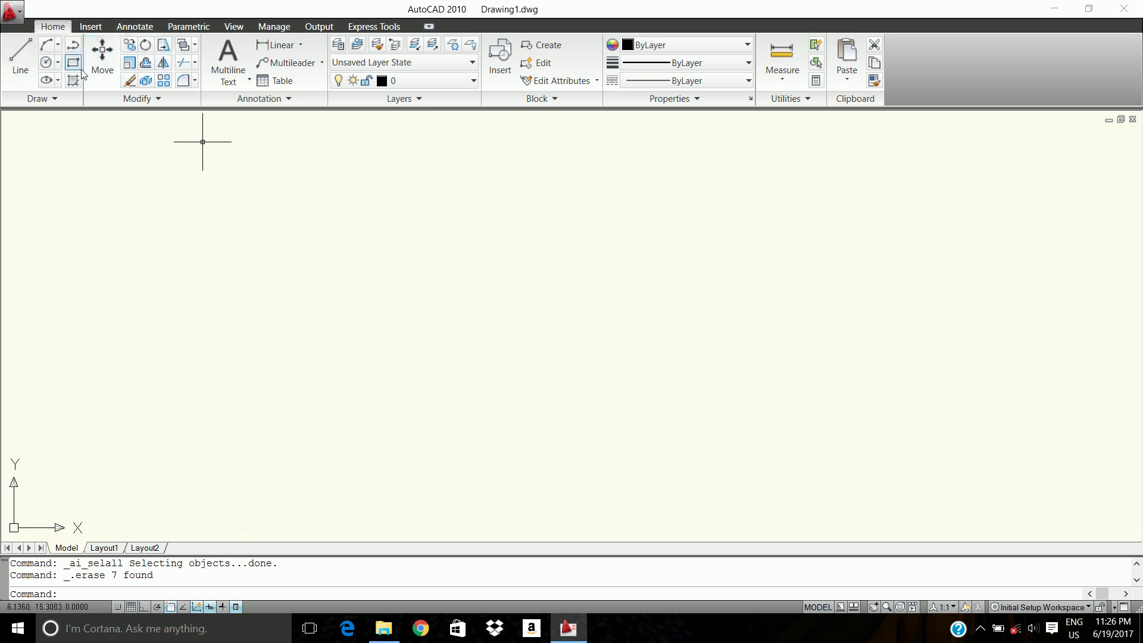
Step: Draw a circle with radius 2 in the left half of the empty drawing area
{"action": "left_click", "coordinate": [48, 63]}
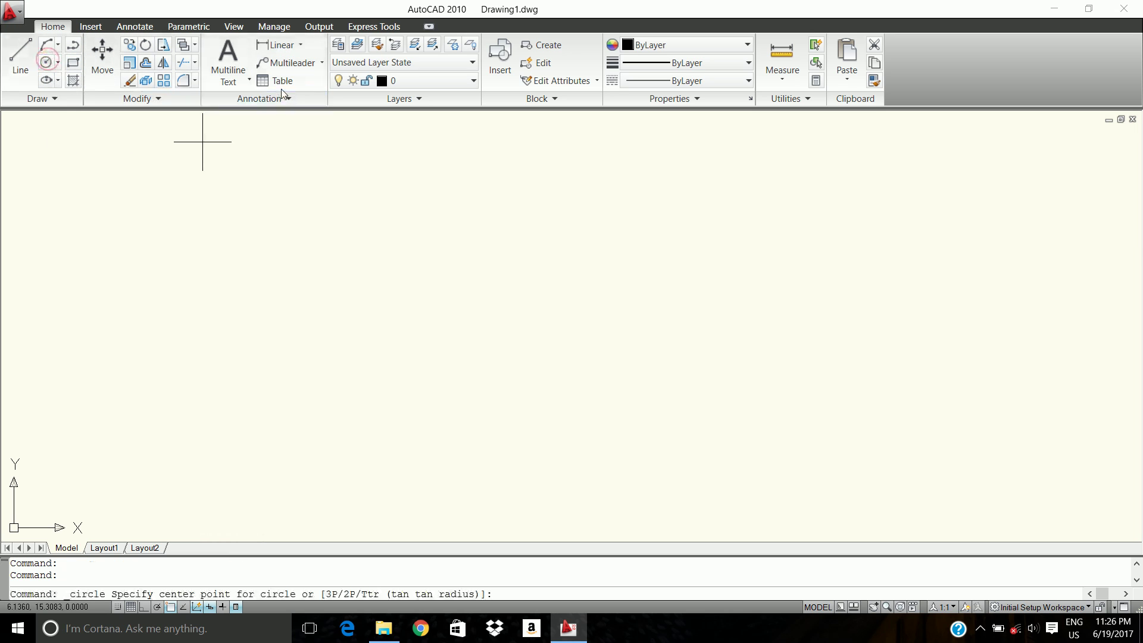
{"action": "left_click", "coordinate": [357, 302]}
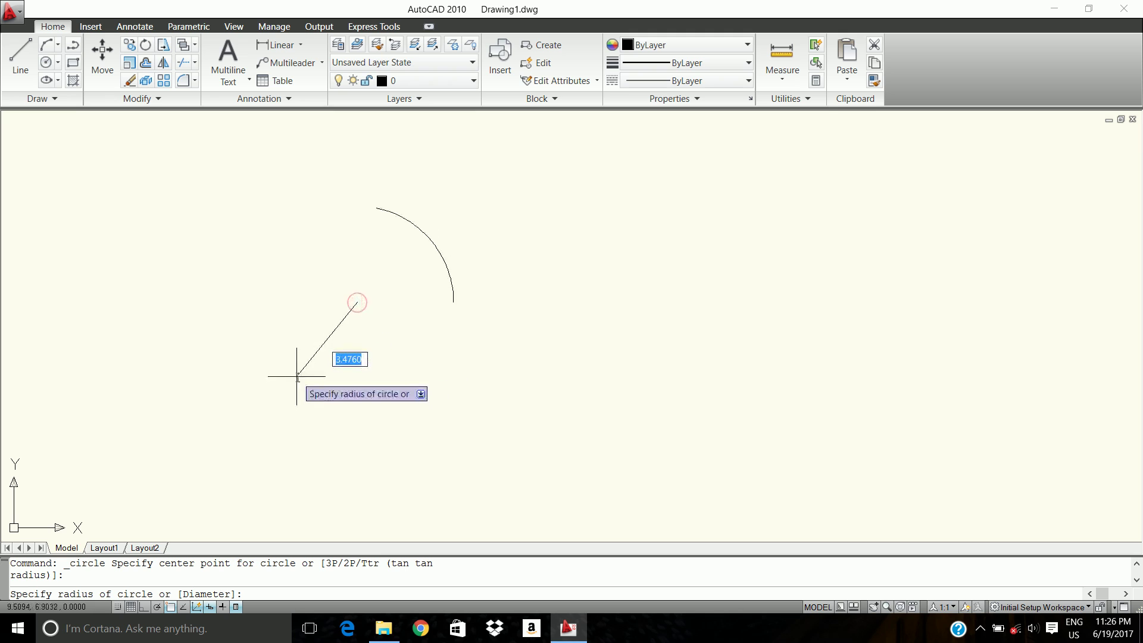
{"action": "type", "text": "2"}
{"action": "key", "text": "Return"}
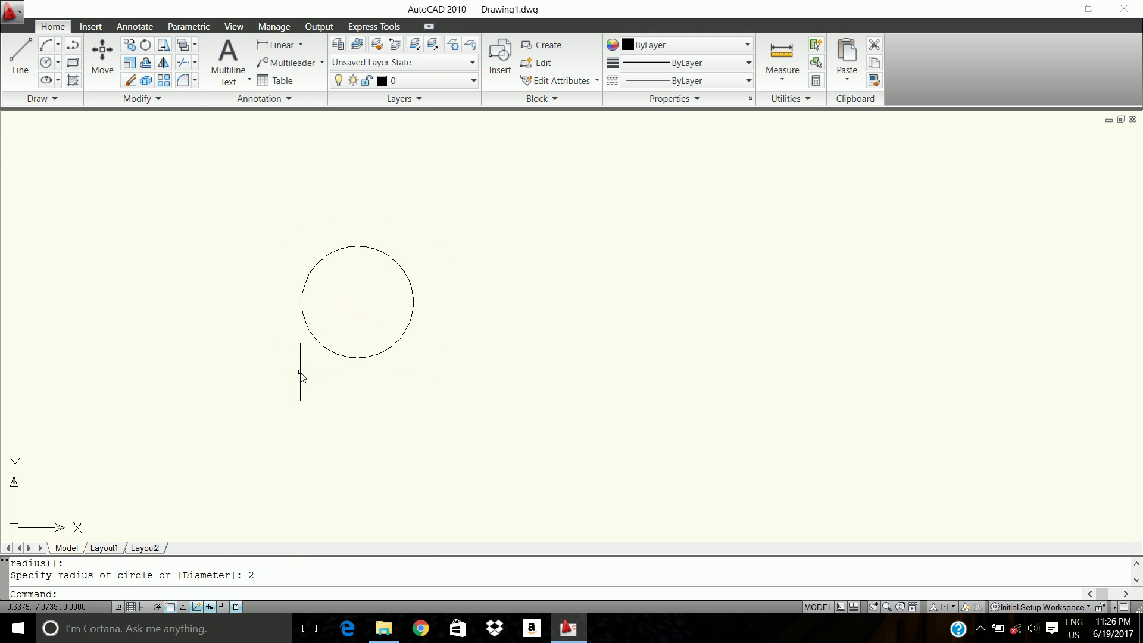
Step: Add a diameter dimension to the circle, with its text placed outside on the left side
{"action": "left_click", "coordinate": [296, 45]}
{"action": "left_click", "coordinate": [301, 45]}
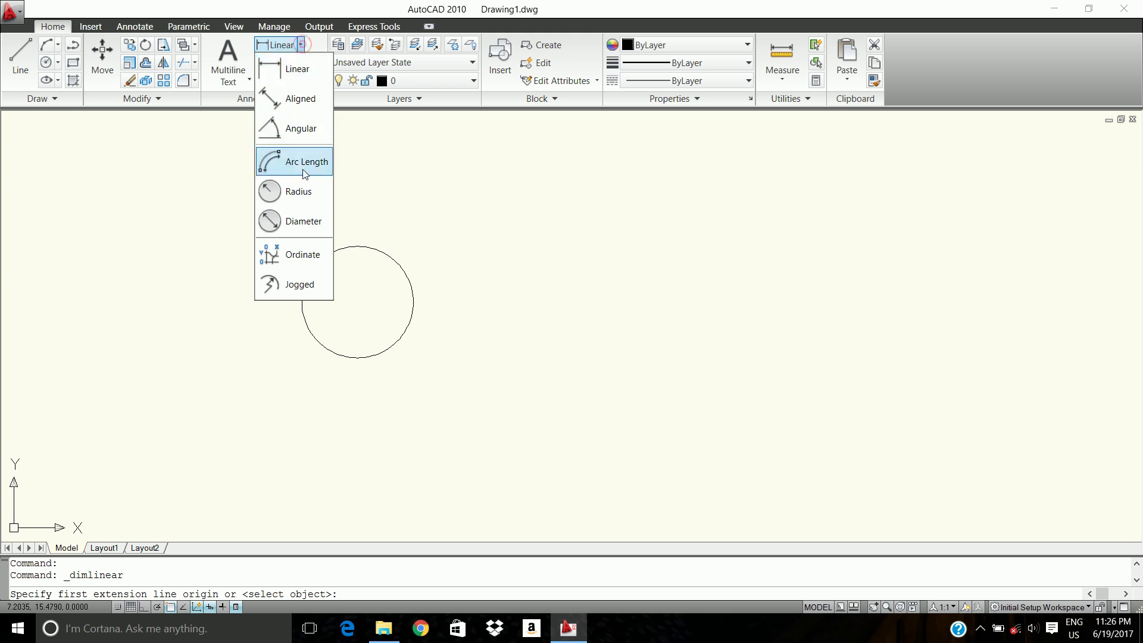
{"action": "left_click", "coordinate": [305, 225]}
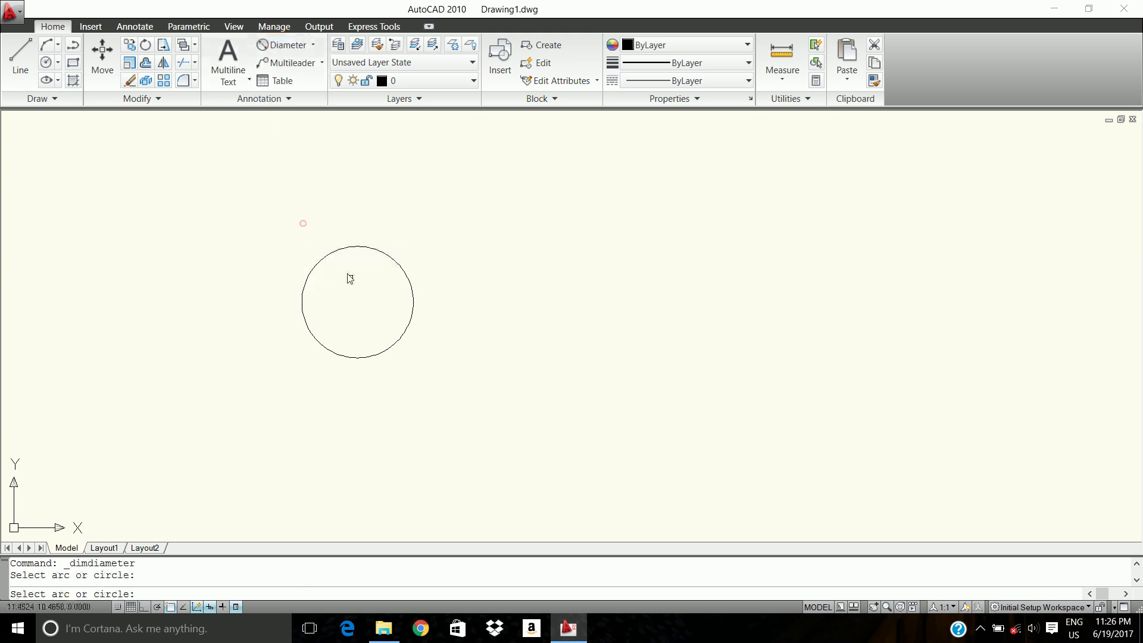
{"action": "left_click", "coordinate": [308, 275]}
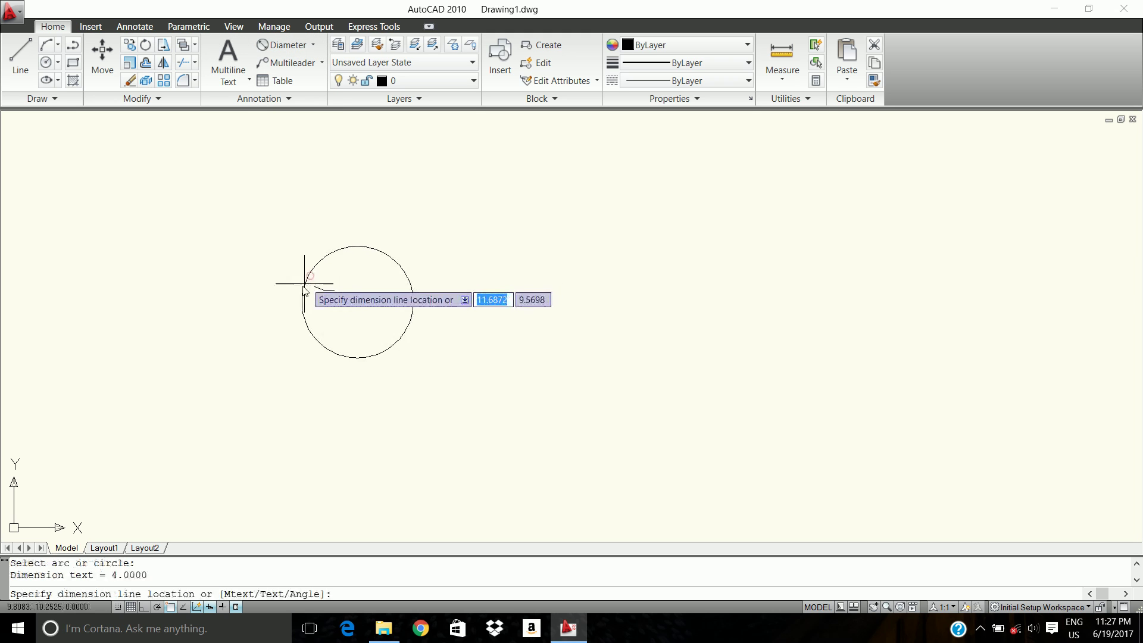
{"action": "left_click", "coordinate": [244, 318]}
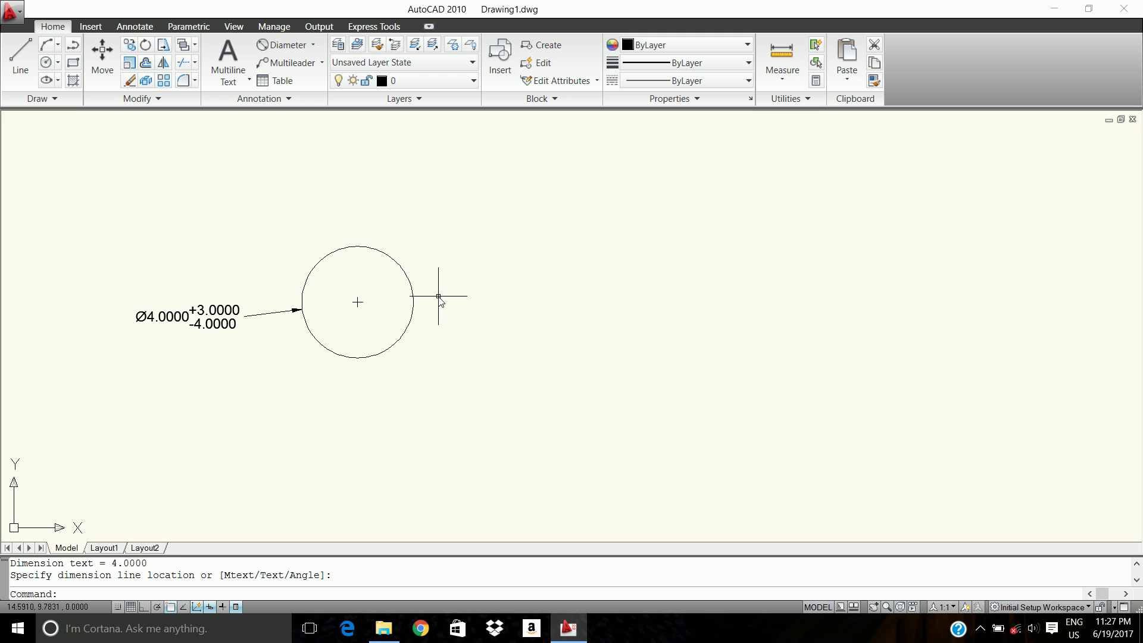
{"action": "left_click", "coordinate": [290, 45]}
{"action": "left_click", "coordinate": [659, 289]}
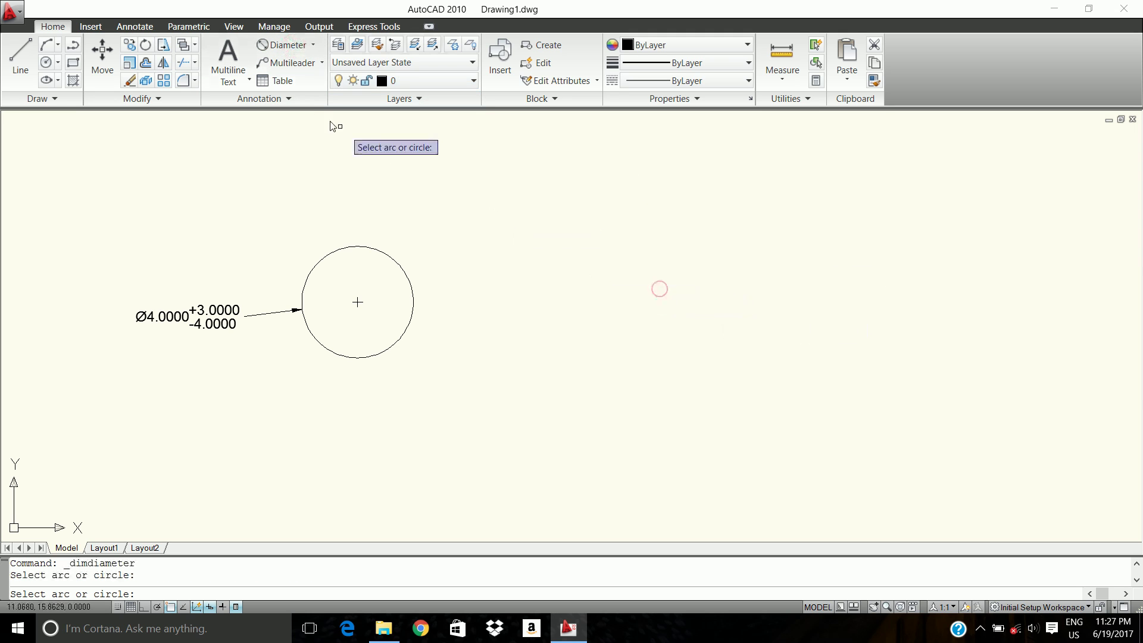
{"action": "left_click", "coordinate": [293, 46]}
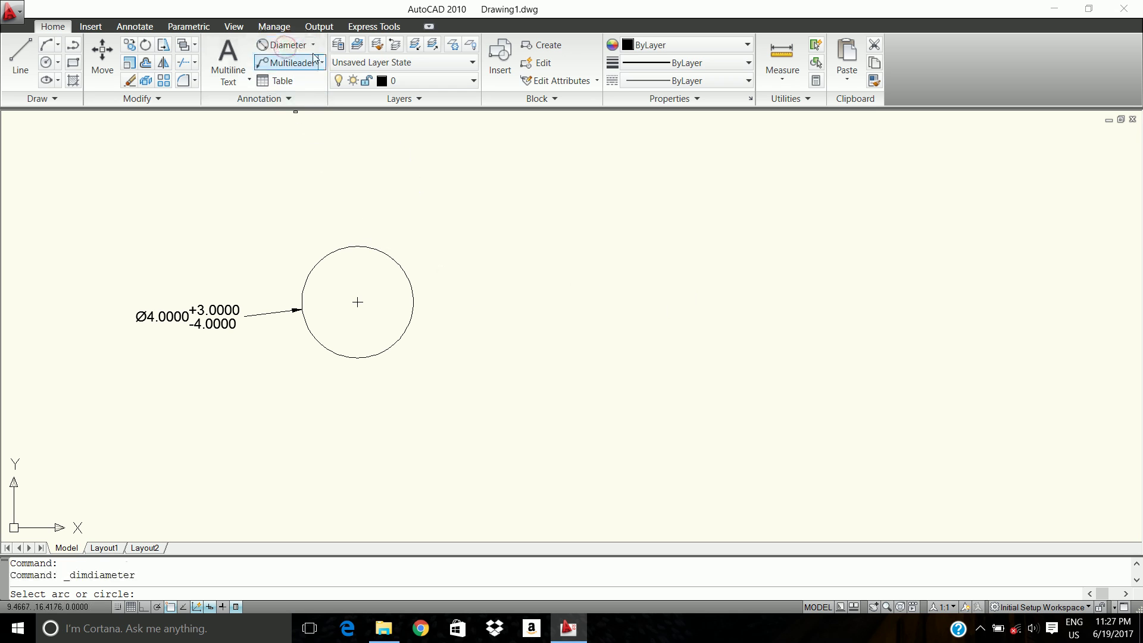
Step: Draw a second circle with radius 4 to the right of the first one
{"action": "left_click", "coordinate": [51, 62]}
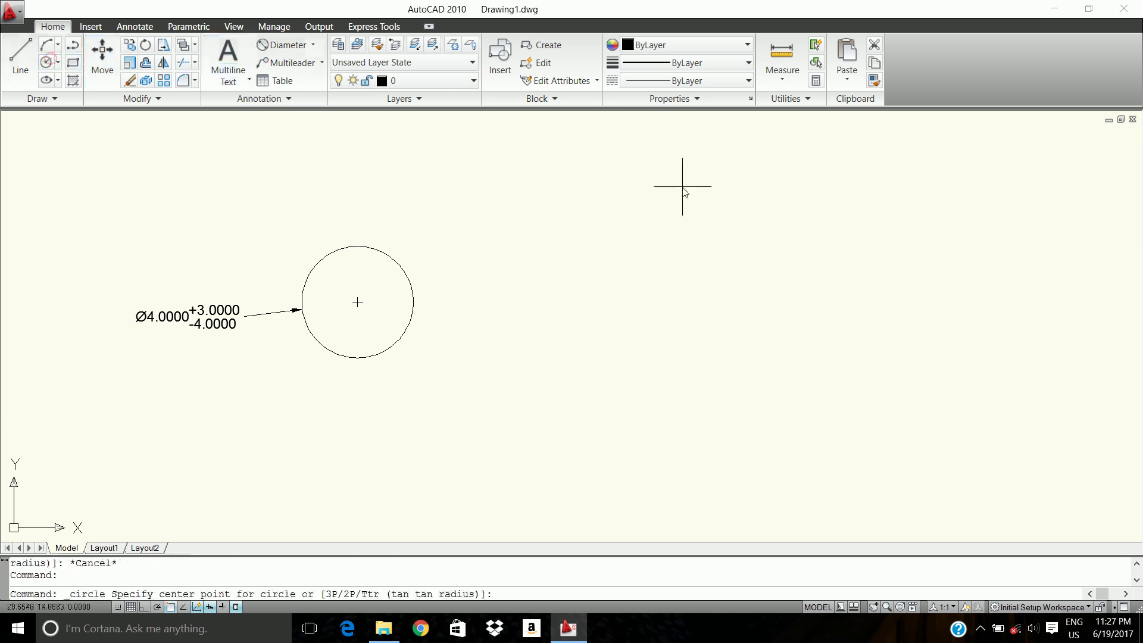
{"action": "left_click", "coordinate": [743, 278]}
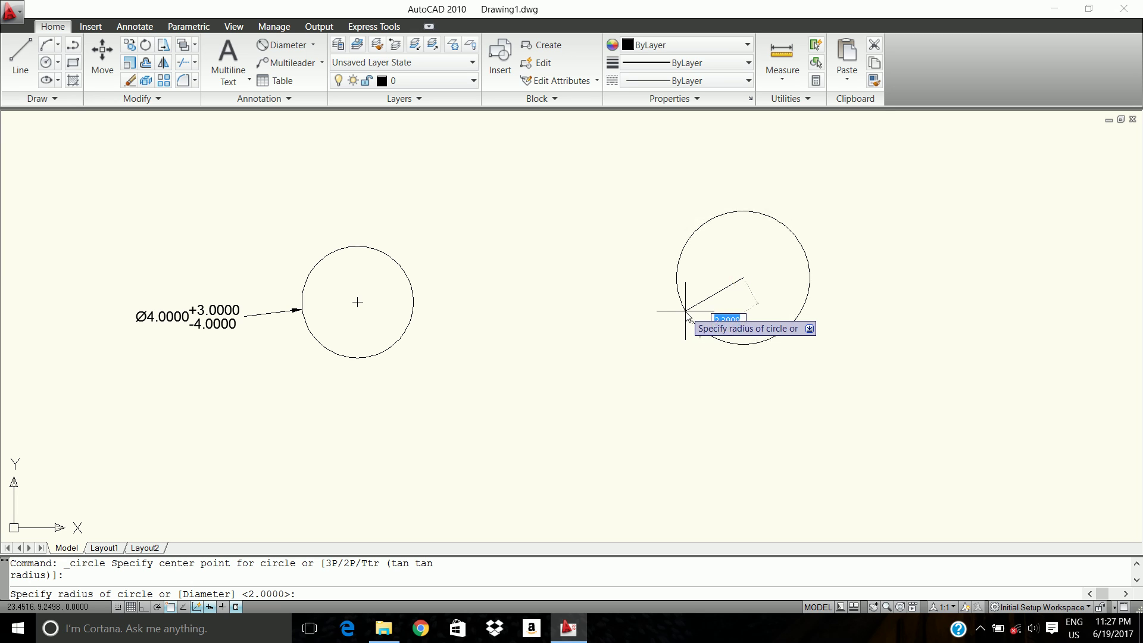
{"action": "type", "text": "3"}
{"action": "key", "text": "Return"}
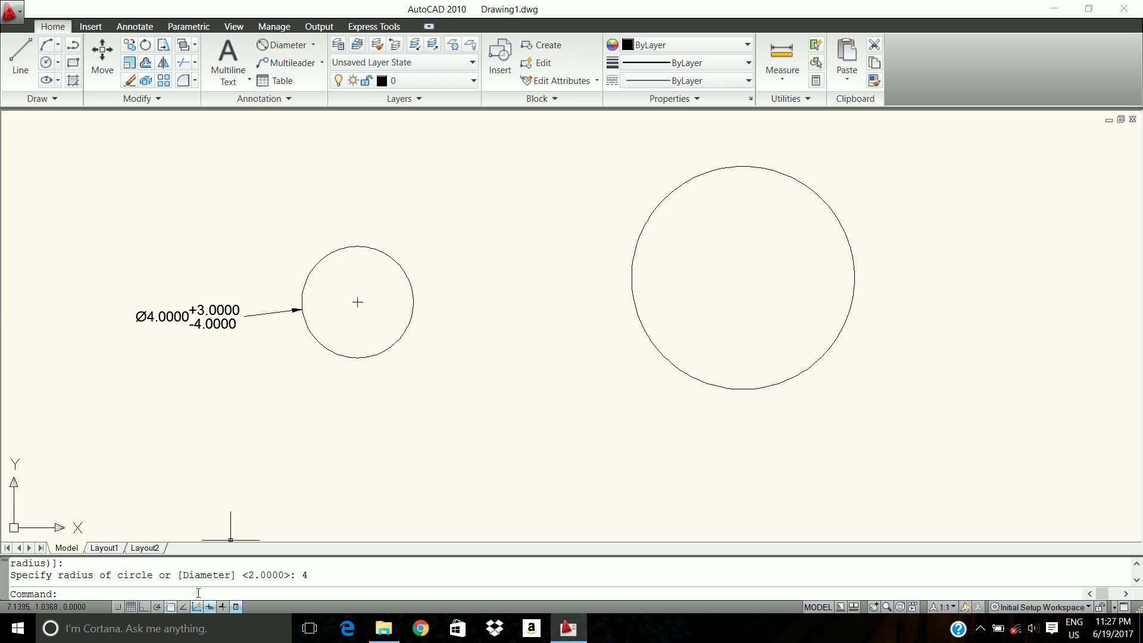
Step: Set the dimension variable DIMTOFL to on
{"action": "type", "text": "dimtofl"}
{"action": "key", "text": "Return"}
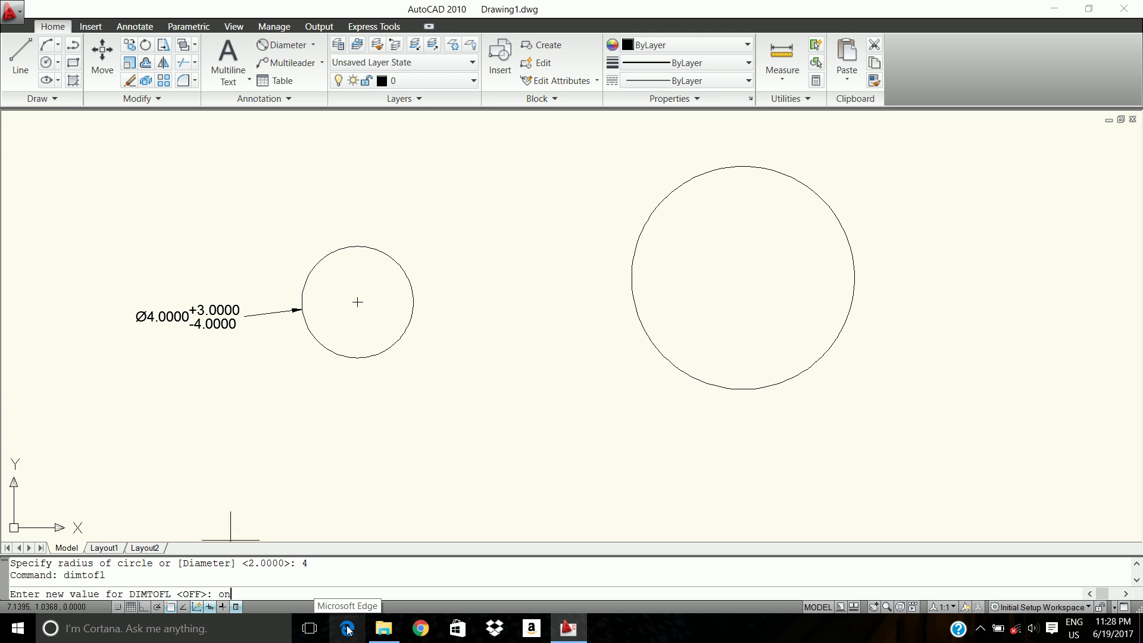
{"action": "type", "text": "on"}
{"action": "key", "text": "Return"}
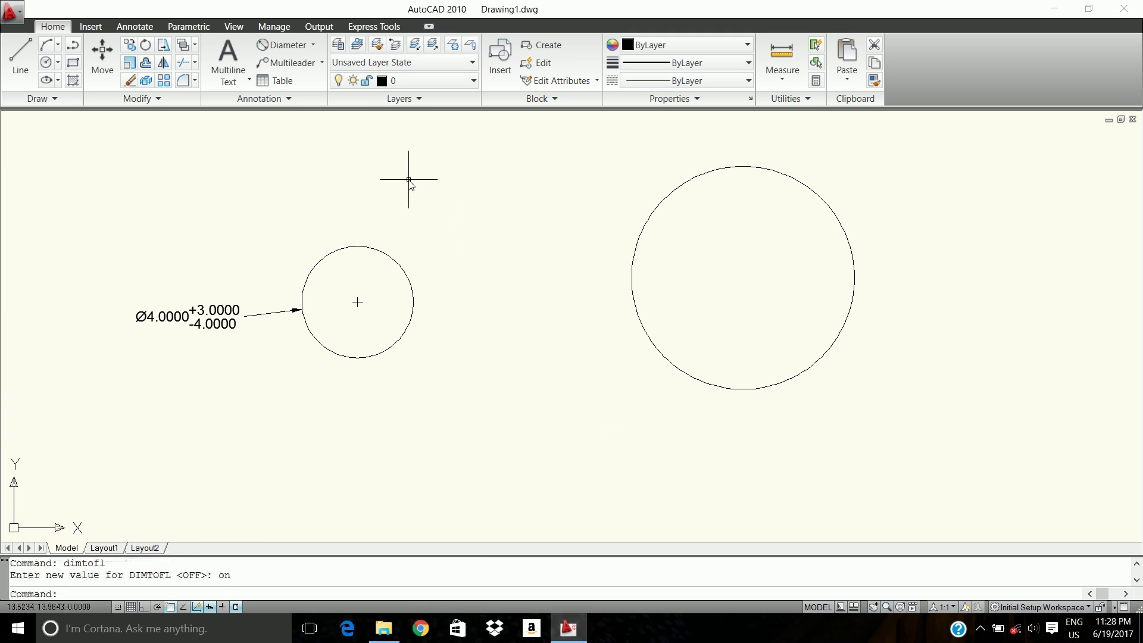
Step: Add a diameter dimension to the radius 4 circle, with its text inside the circle
{"action": "left_click", "coordinate": [316, 45]}
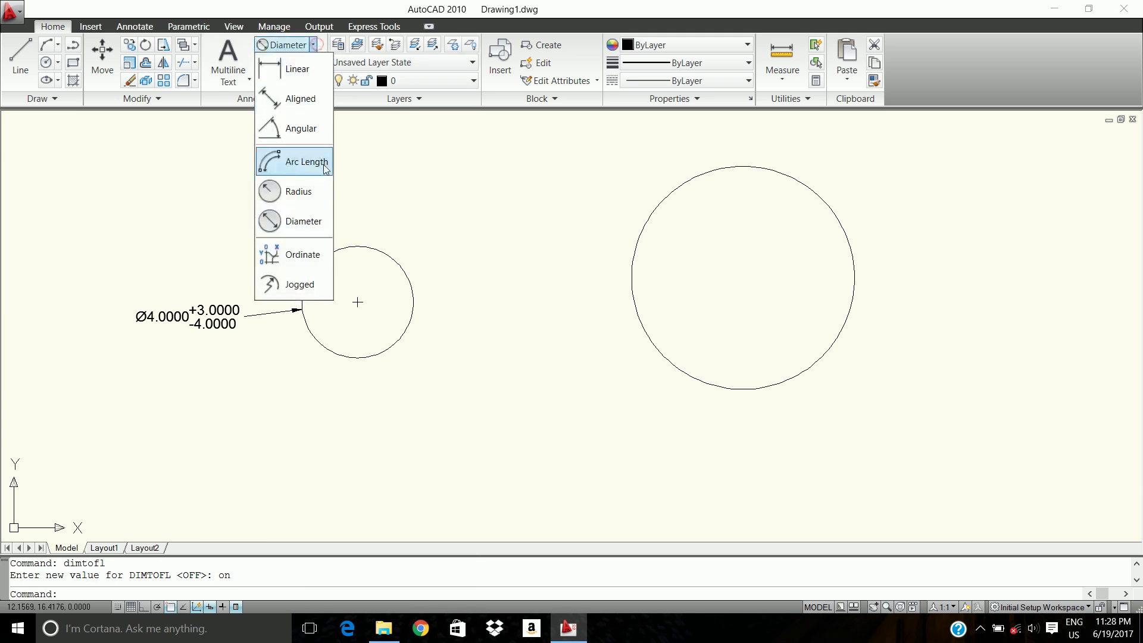
{"action": "left_click", "coordinate": [322, 220]}
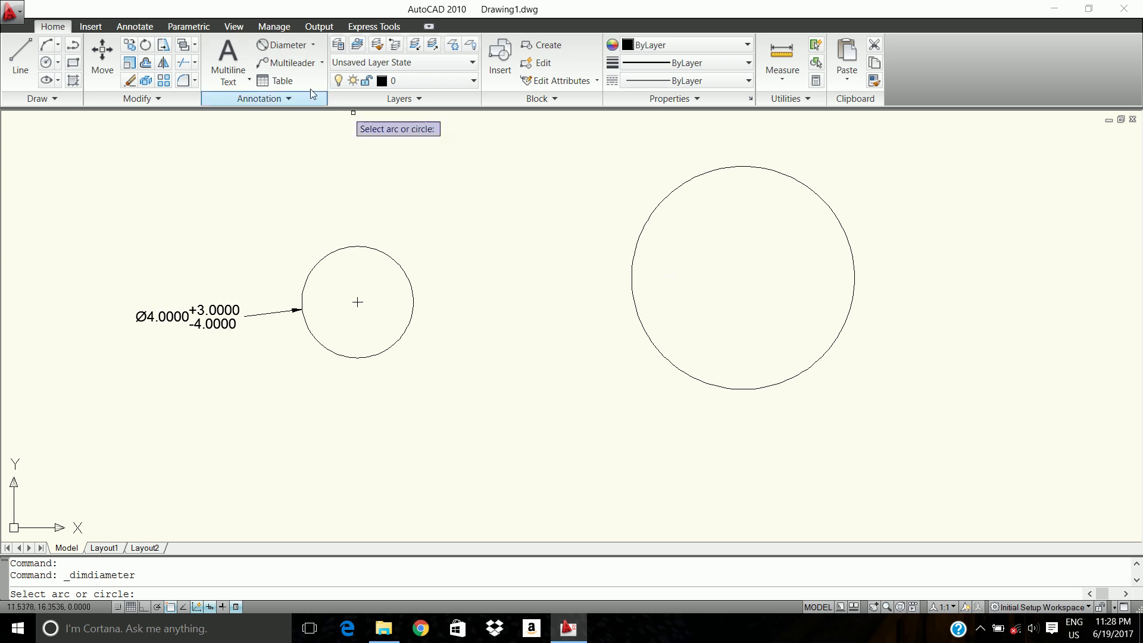
{"action": "left_click", "coordinate": [638, 249]}
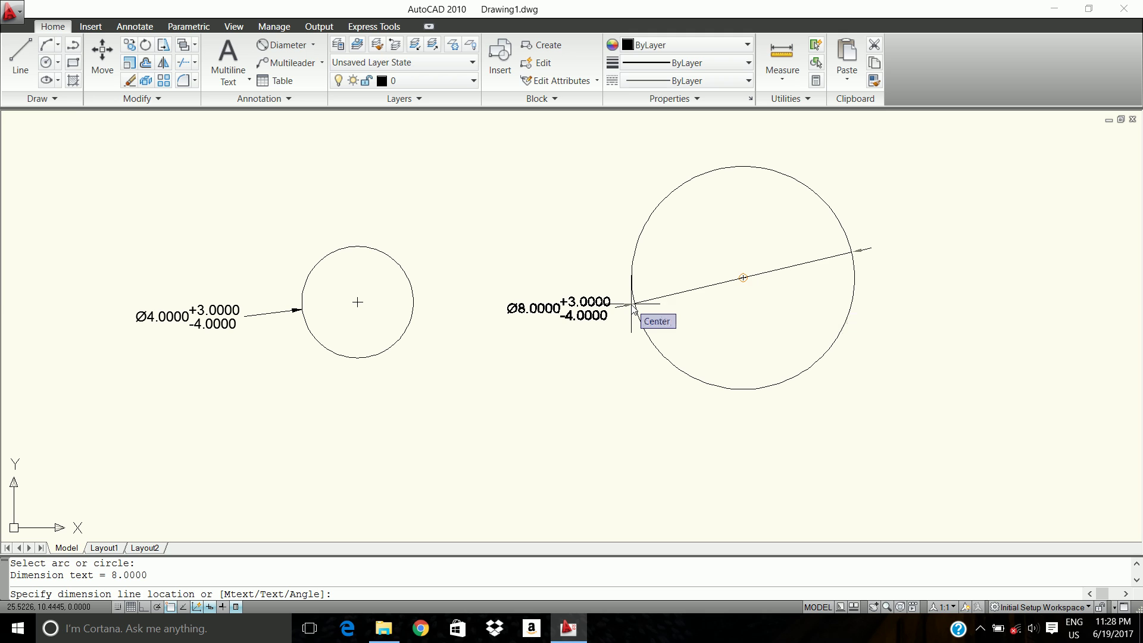
{"action": "left_click", "coordinate": [685, 301]}
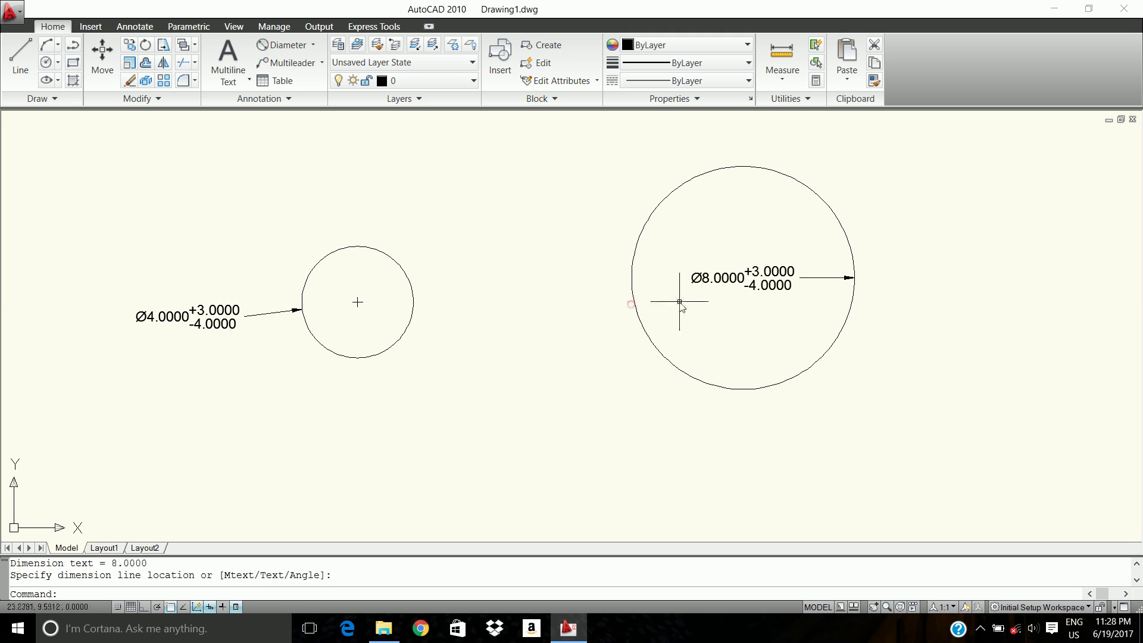
{"action": "left_click", "coordinate": [279, 44]}
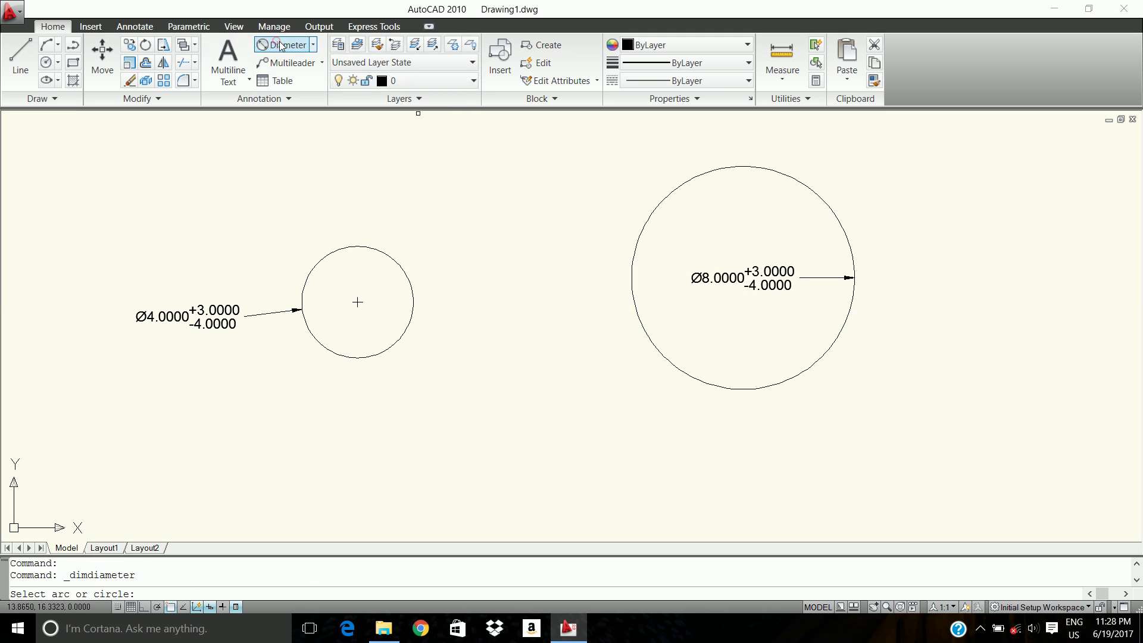
{"action": "left_click", "coordinate": [632, 277]}
{"action": "left_click", "coordinate": [451, 459]}
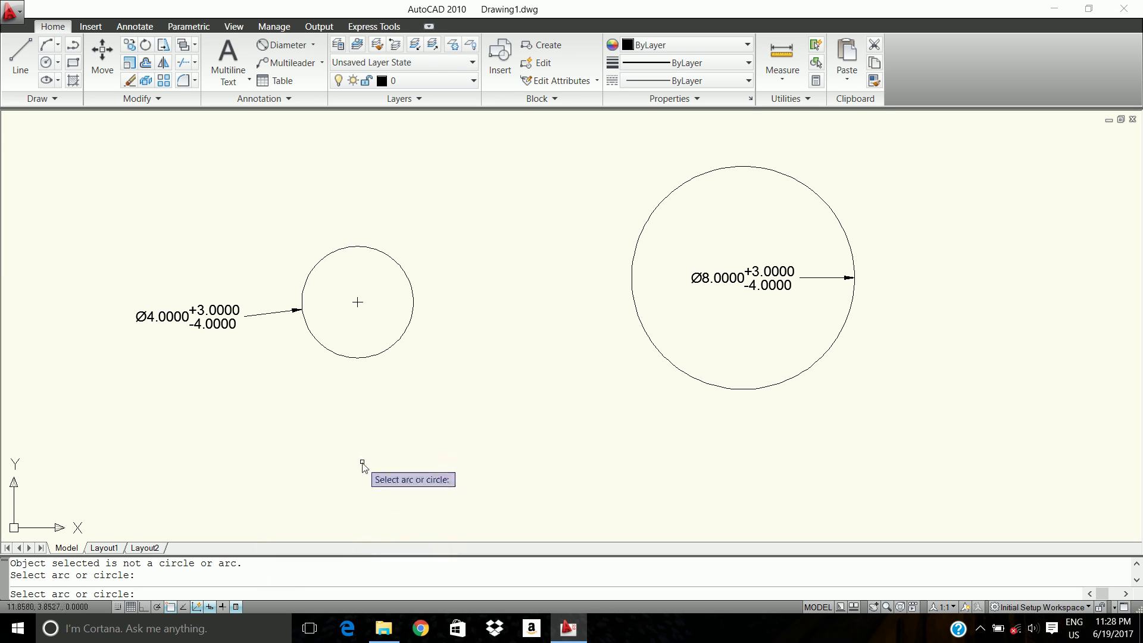
{"action": "key", "text": "Escape"}
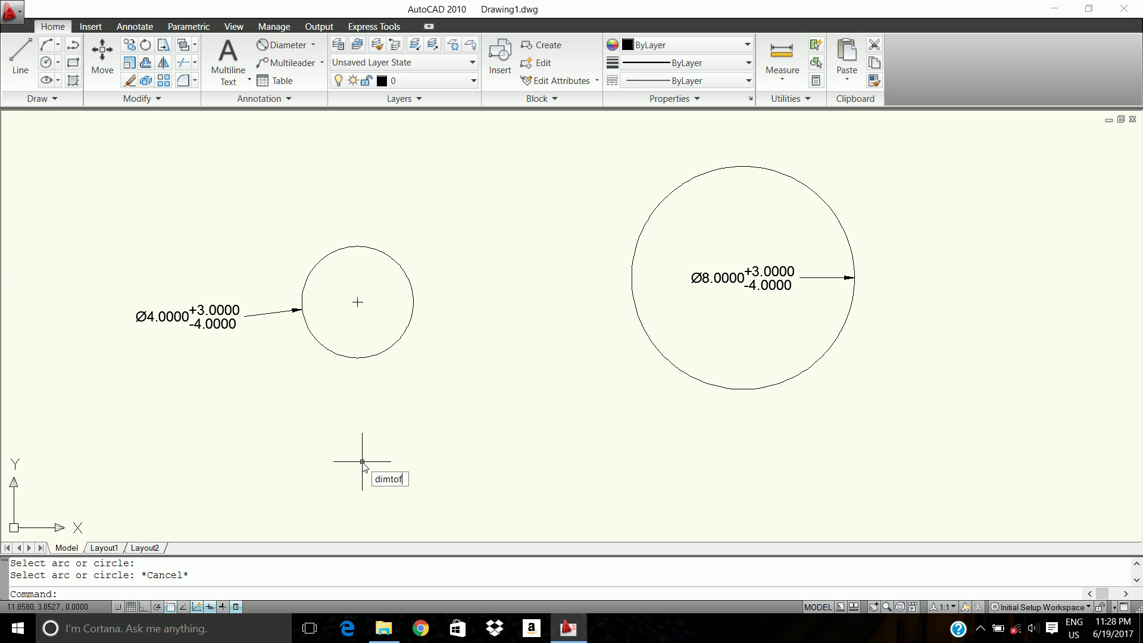
Step: Check the current DIMTOFL setting and accept it as on
{"action": "type", "text": "dimtofl"}
{"action": "key", "text": "Return"}
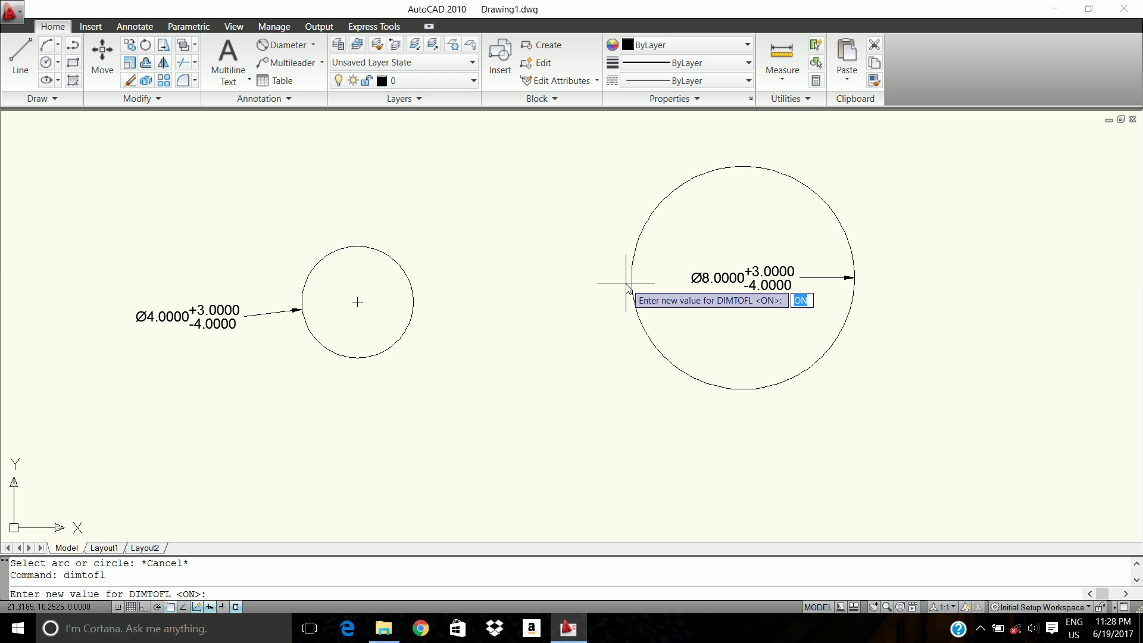
{"action": "key", "text": "Return"}
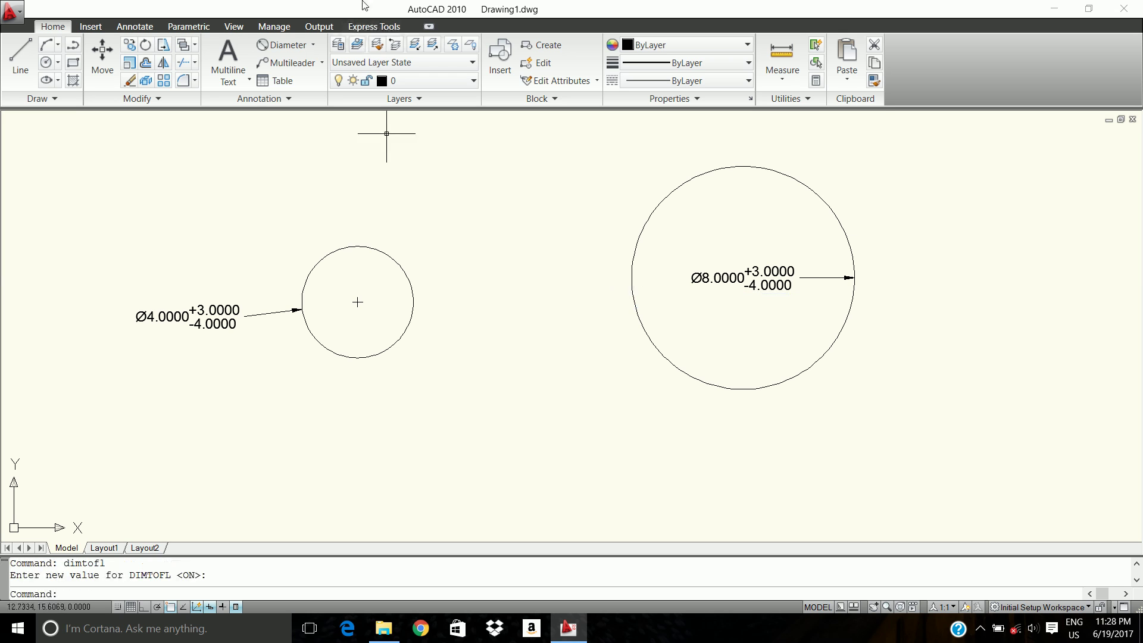
Step: Add another diameter dimension to the radius 4 circle, with its text outside at the lower left
{"action": "left_click", "coordinate": [284, 45]}
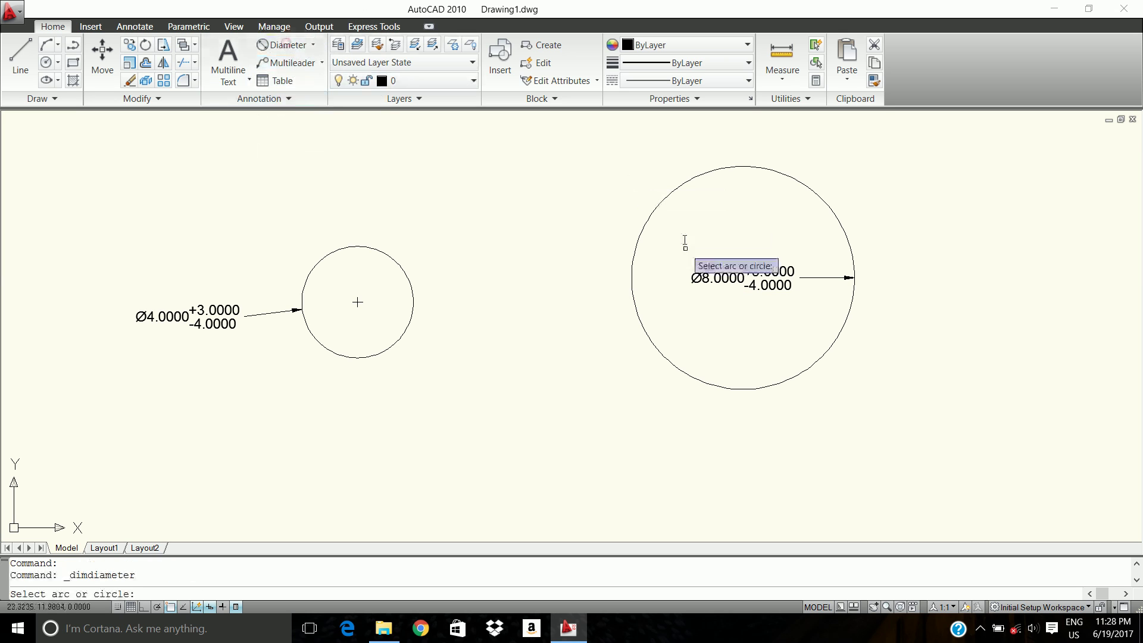
{"action": "left_click", "coordinate": [636, 272]}
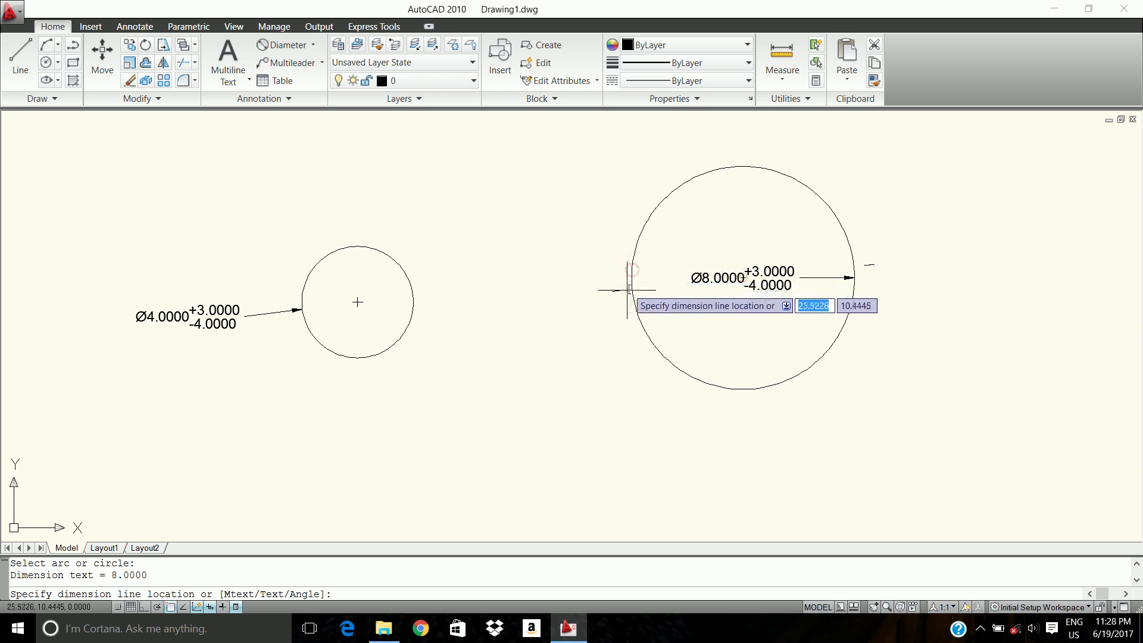
{"action": "left_click", "coordinate": [628, 335]}
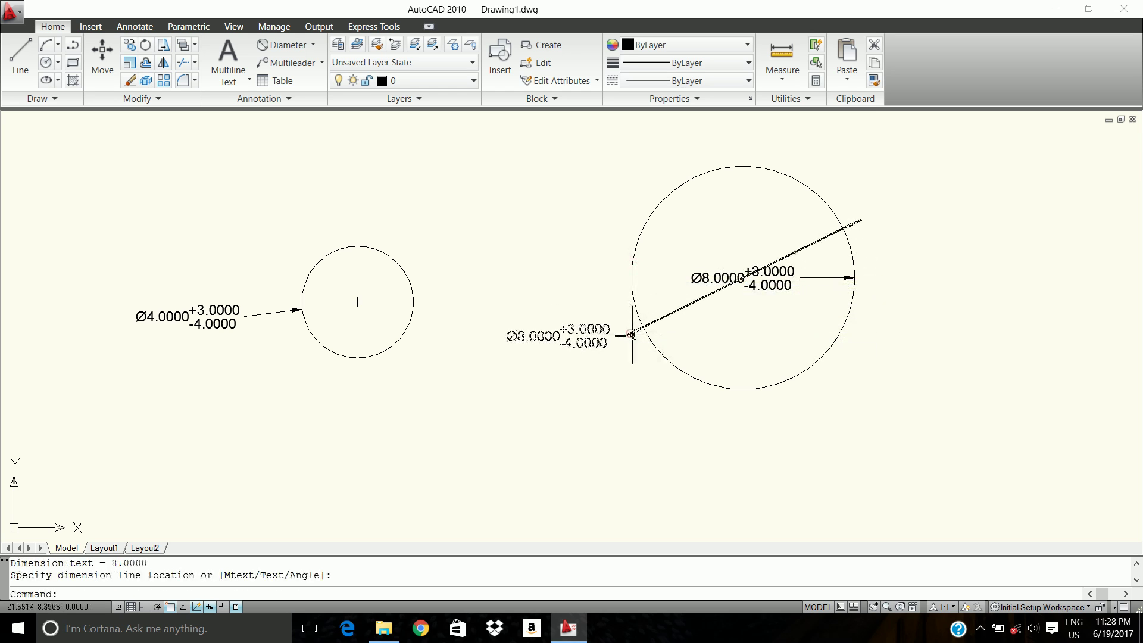